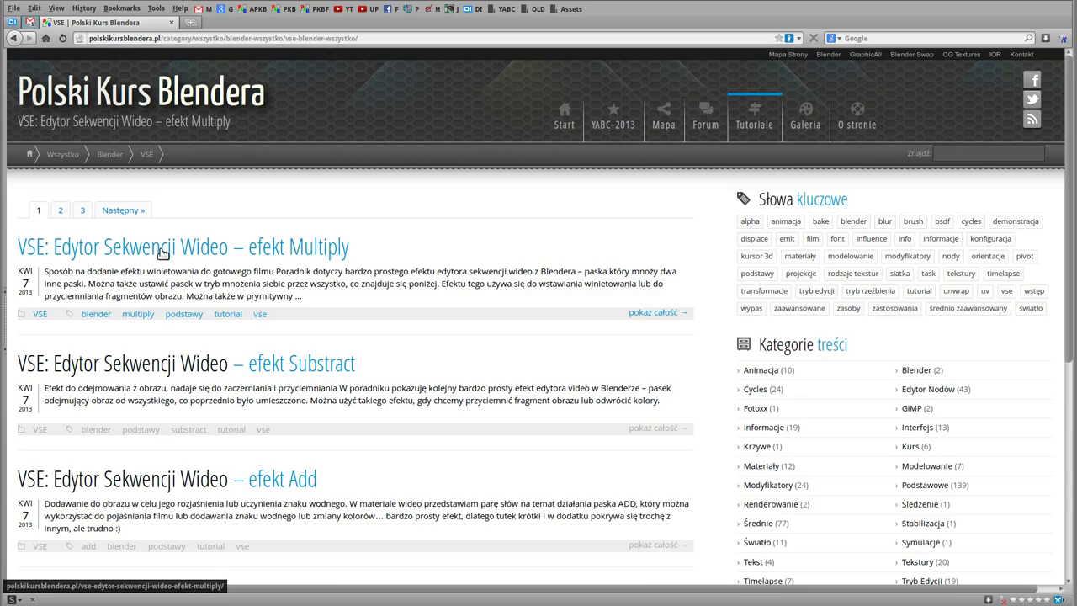
Switch Blender to the Video Editing screen layout.
scroll(421, 344, "down", 7)
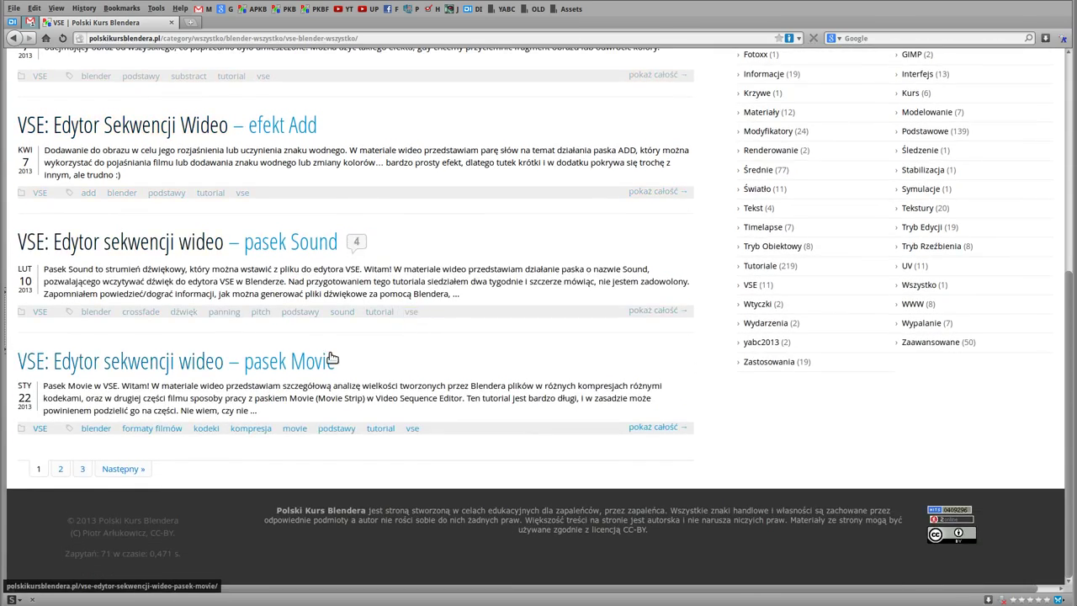
scroll(418, 349, "up", 4)
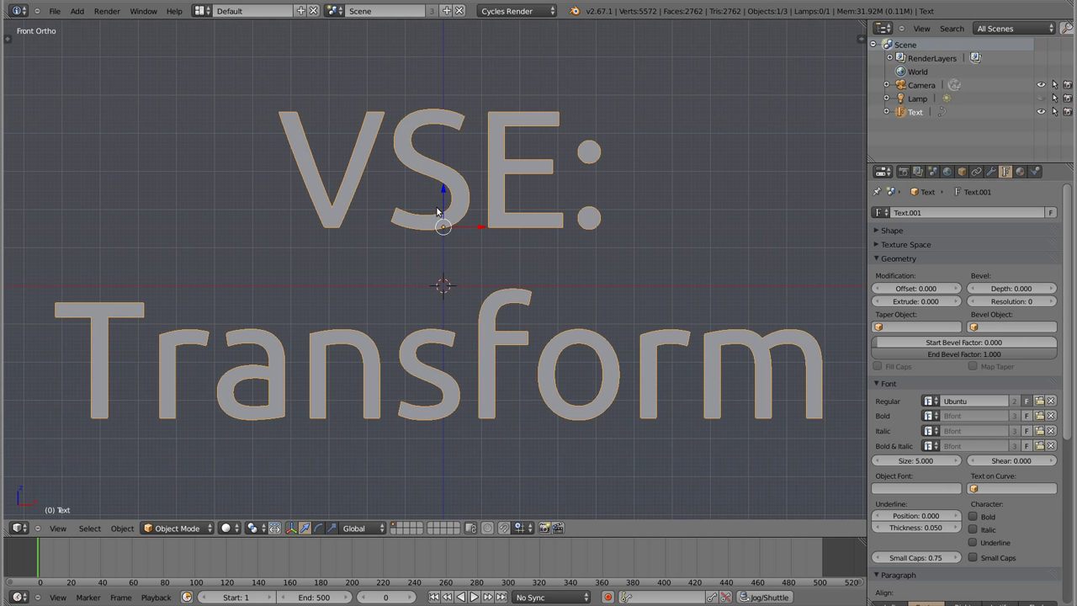
left_click(203, 11)
left_click(220, 154)
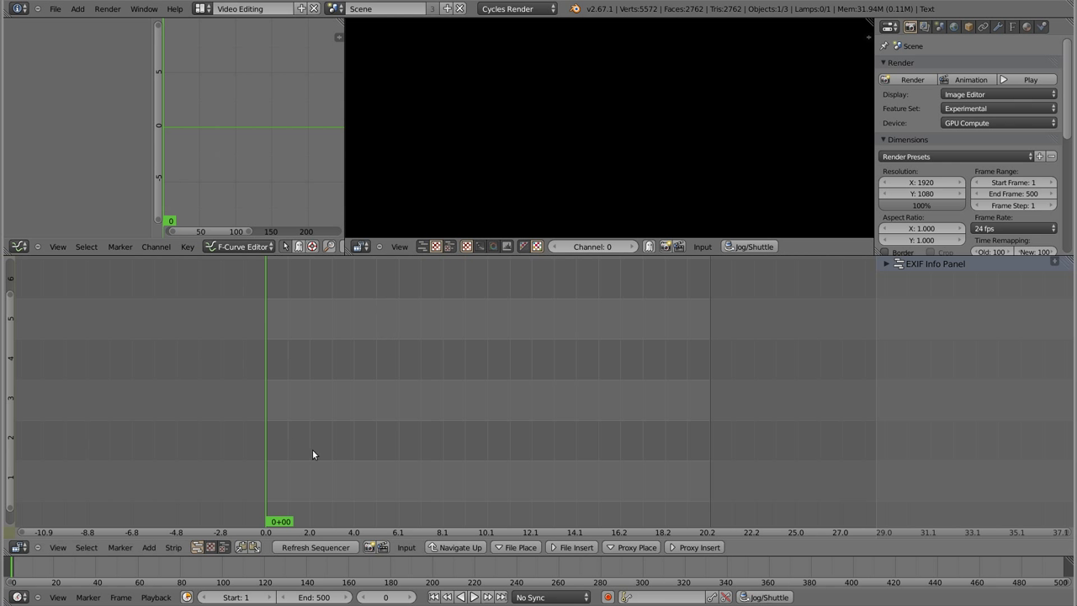
Add kot_wlasciw.mts as a movie strip with its sound left out.
key("shift+a")
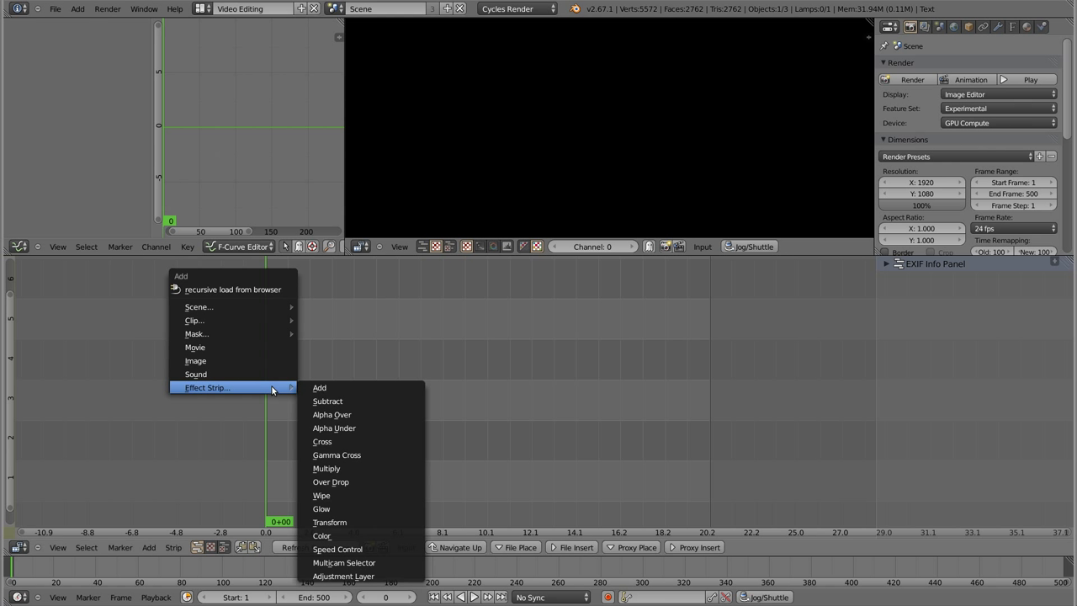
left_click(235, 347)
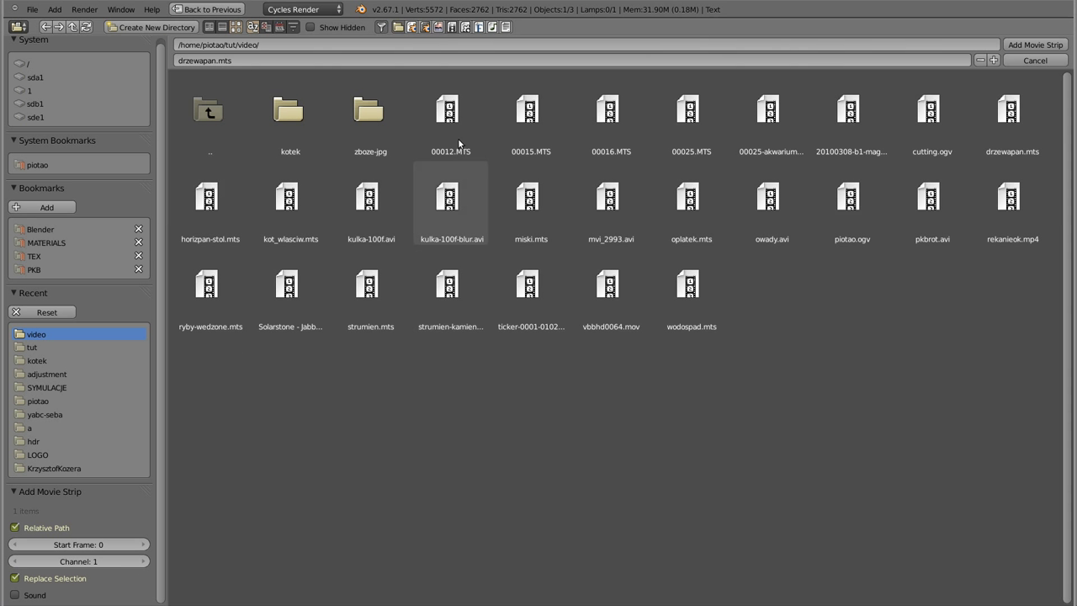
left_click(289, 198)
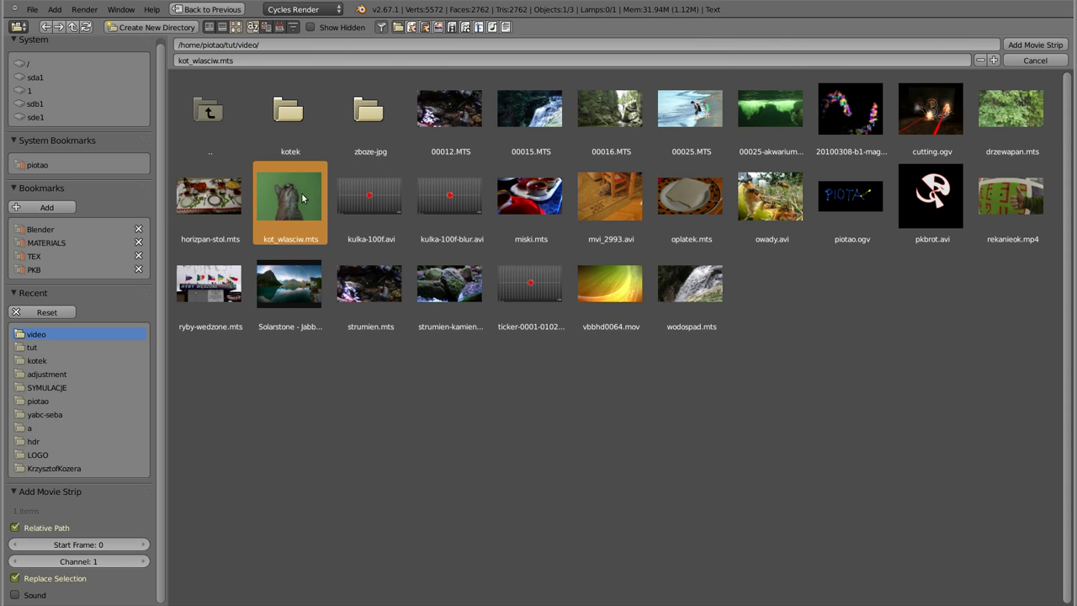
left_click(15, 596)
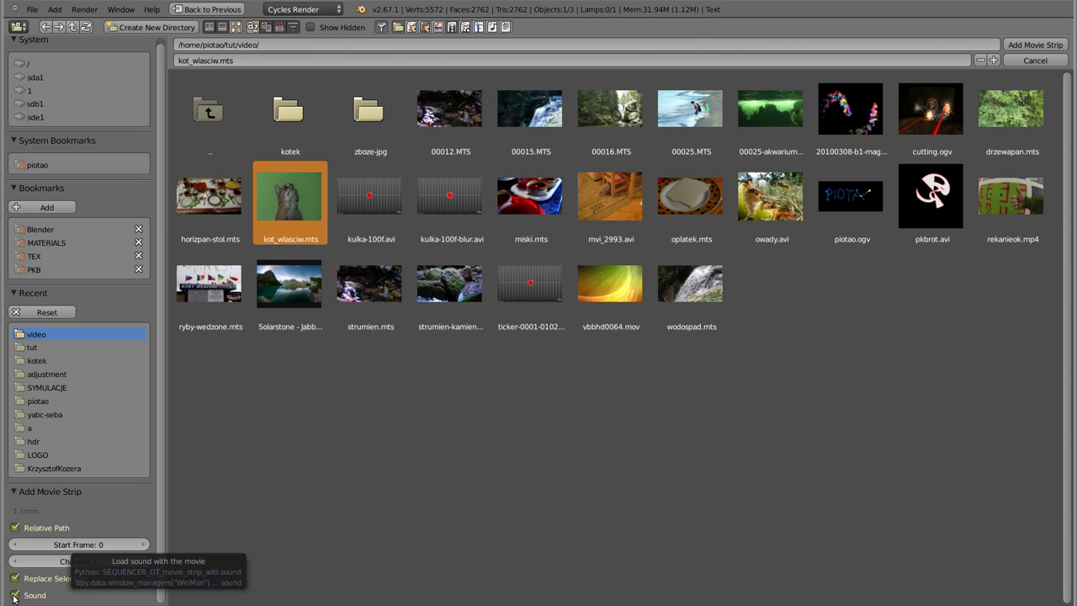
left_click(15, 596)
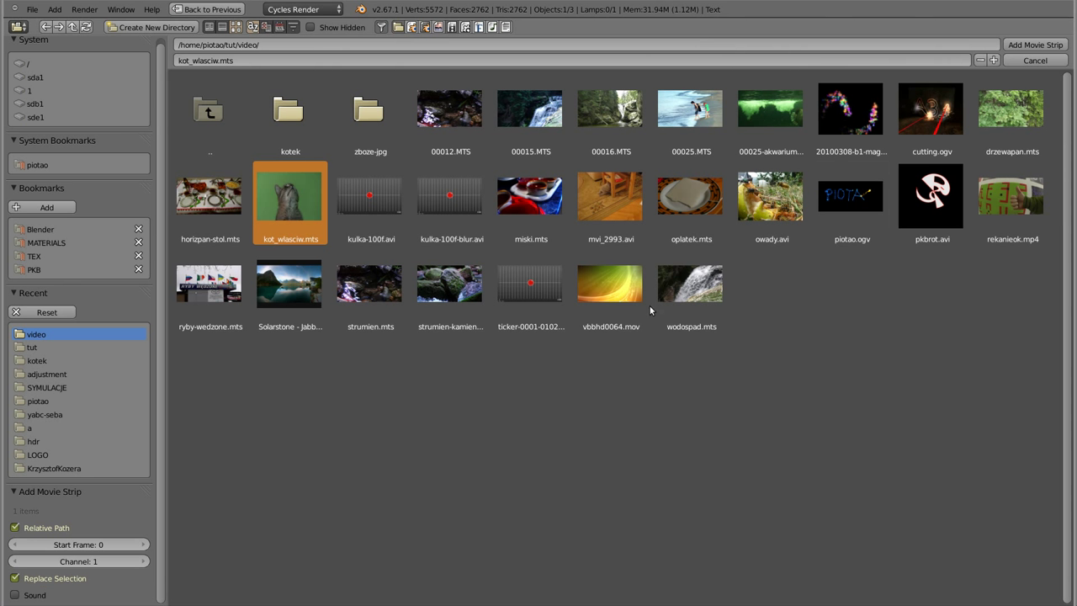
left_click(1033, 45)
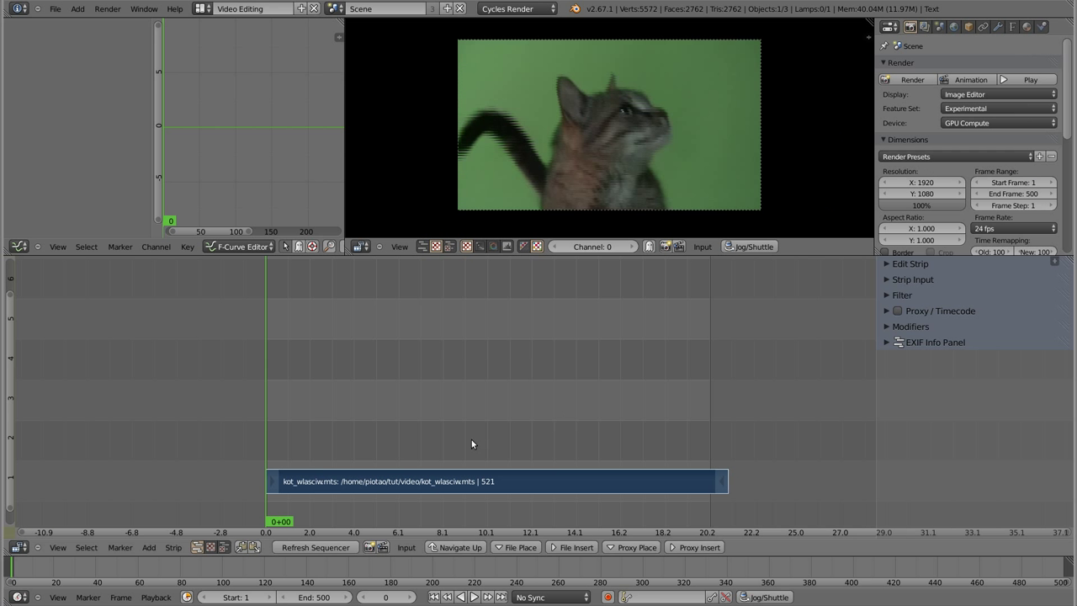
Scrub through the cat clip and expand the strip's Filter panel in the sidebar.
mouse_move(268, 448)
left_mouse_down()
mouse_move(648, 436)
mouse_move(427, 427)
mouse_move(266, 447)
mouse_move(292, 441)
left_mouse_up()
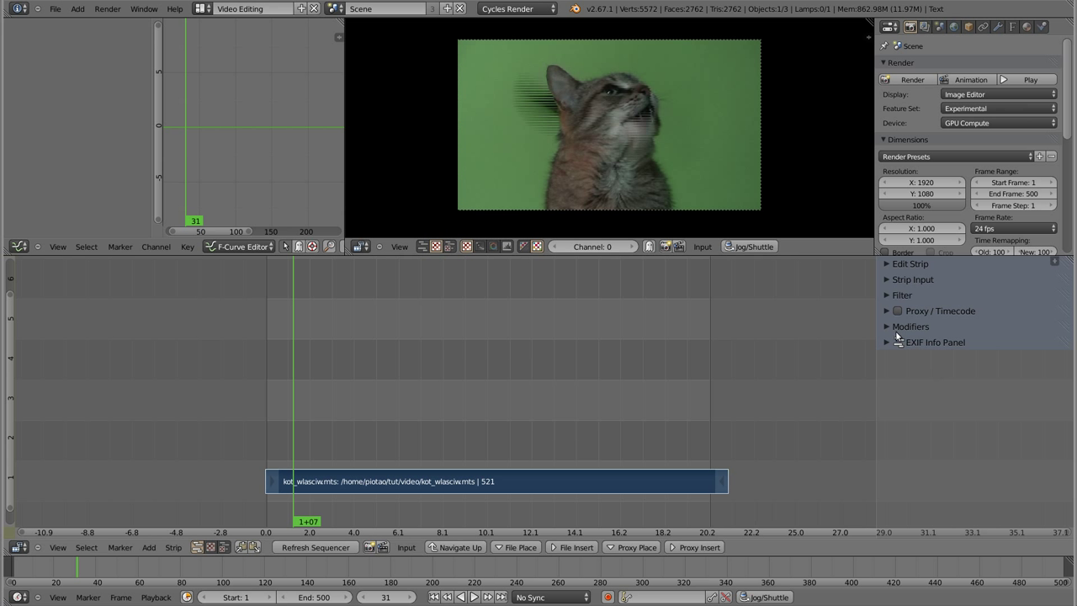
left_click(887, 296)
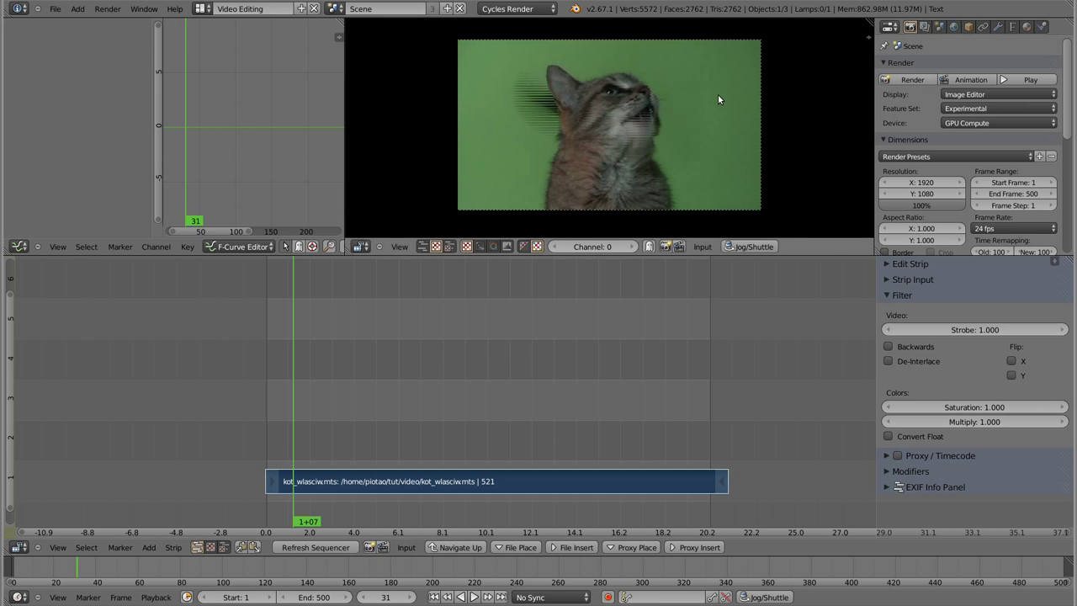
Zoom the preview onto the cat's eye to inspect the interlacing, then enable De-Interlace.
scroll(603, 88, "up", 3)
scroll(635, 111, "up", 3)
scroll(644, 114, "up", 3)
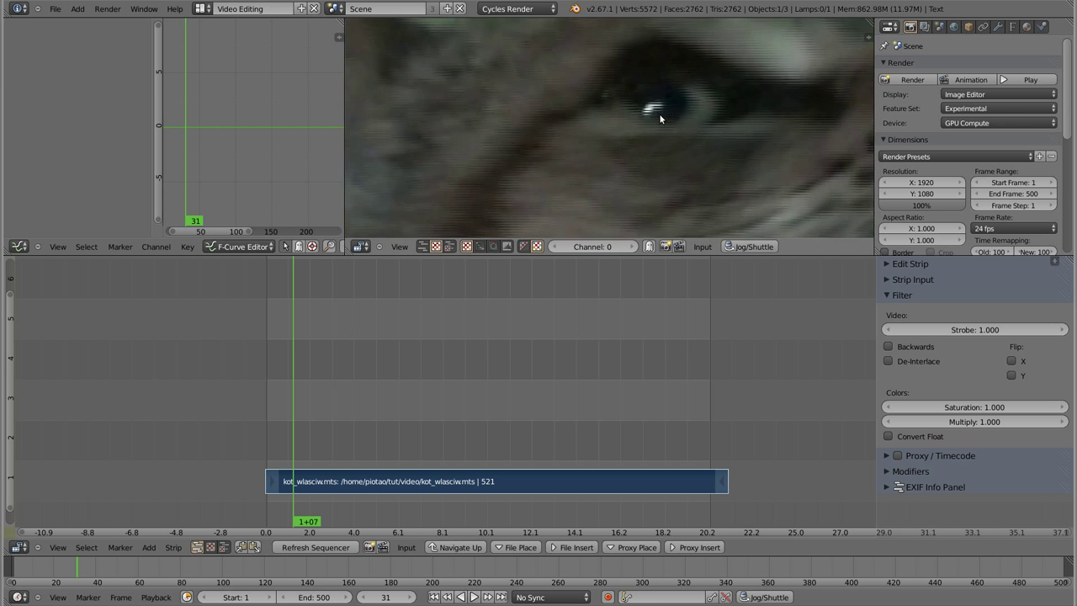
scroll(652, 122, "up", 3)
scroll(652, 122, "up", 2)
scroll(623, 121, "up", 2)
scroll(589, 147, "up", 2)
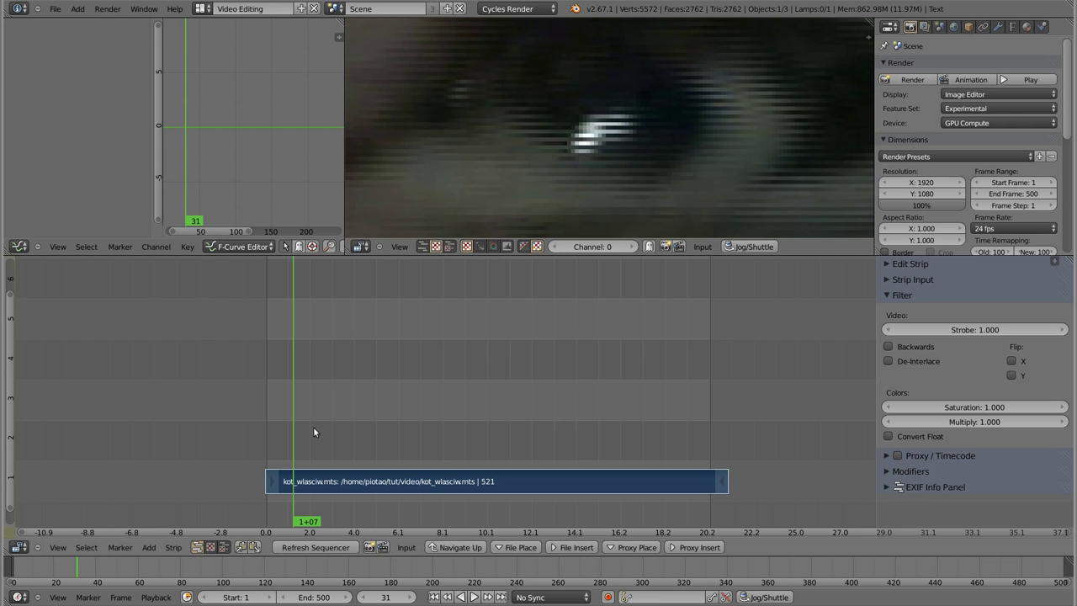
key("Right")
key("Right")
key("Right")
key("Right")
key("Right")
key("Right")
key("Right")
key("Right")
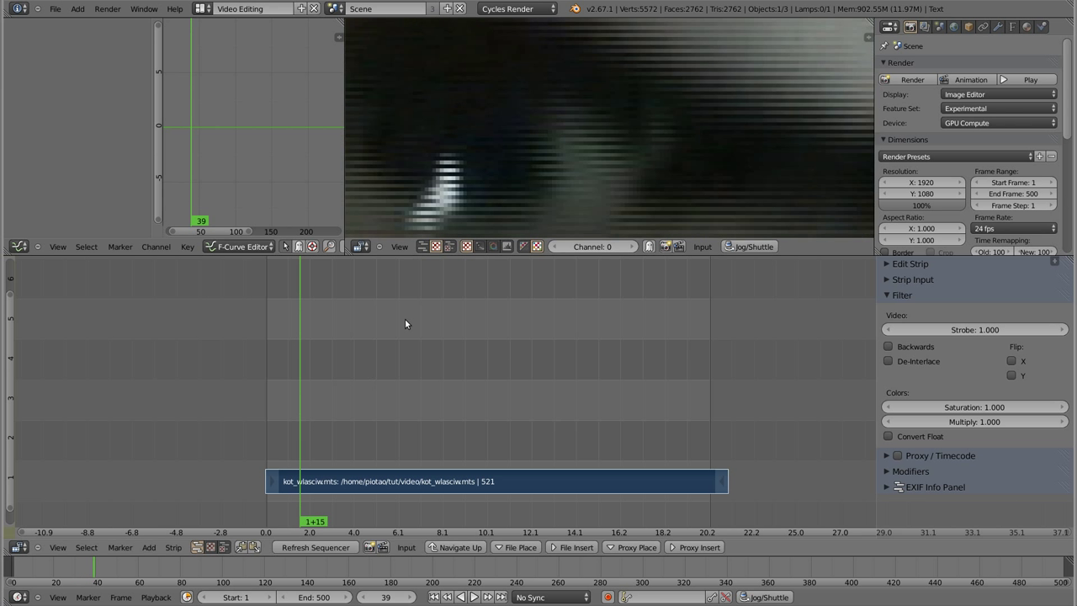
key("Left")
left_click_drag(505, 193, 623, 106)
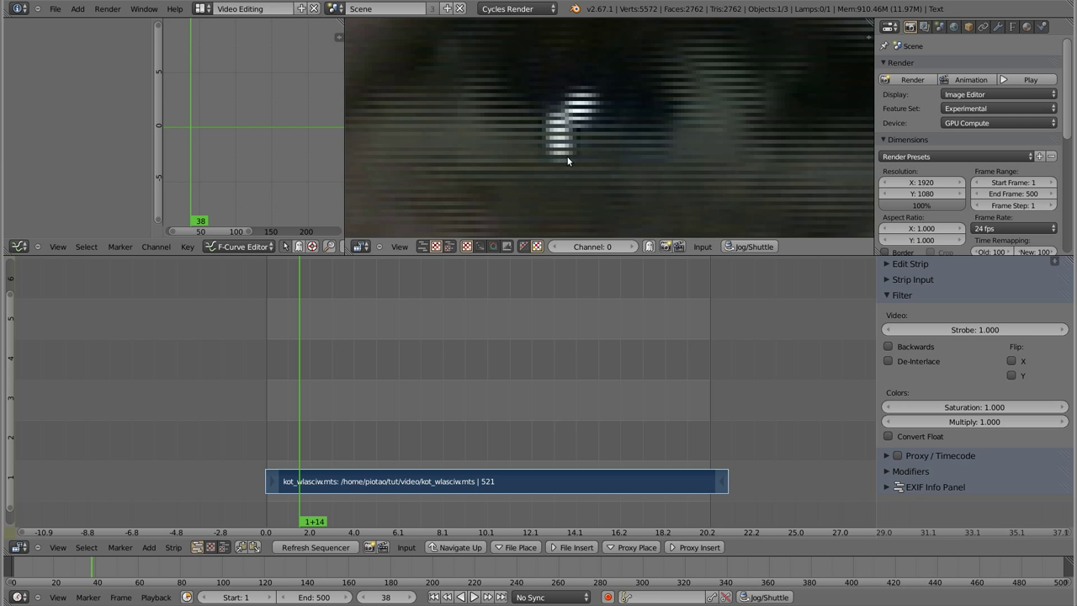
left_click(888, 361)
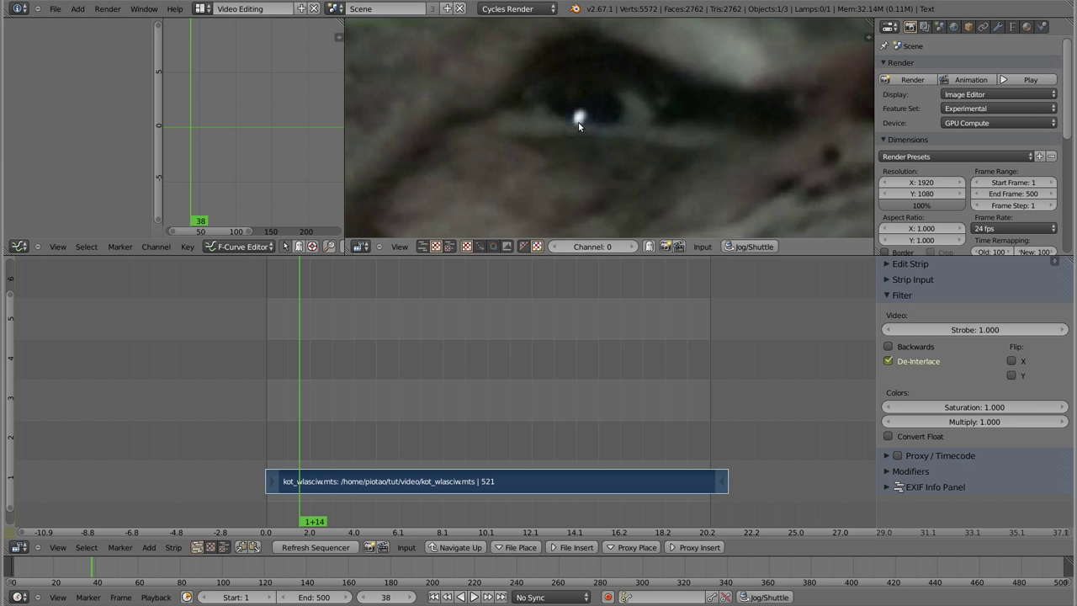
scroll(578, 140, "down", 2)
scroll(577, 140, "down", 2)
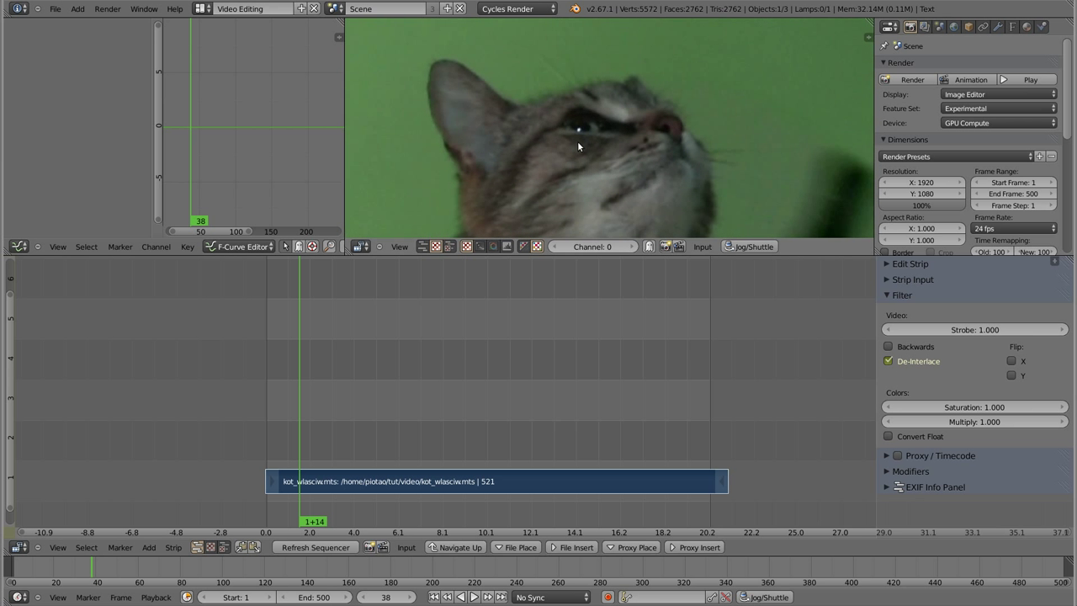
scroll(577, 140, "down", 2)
scroll(577, 140, "down", 2)
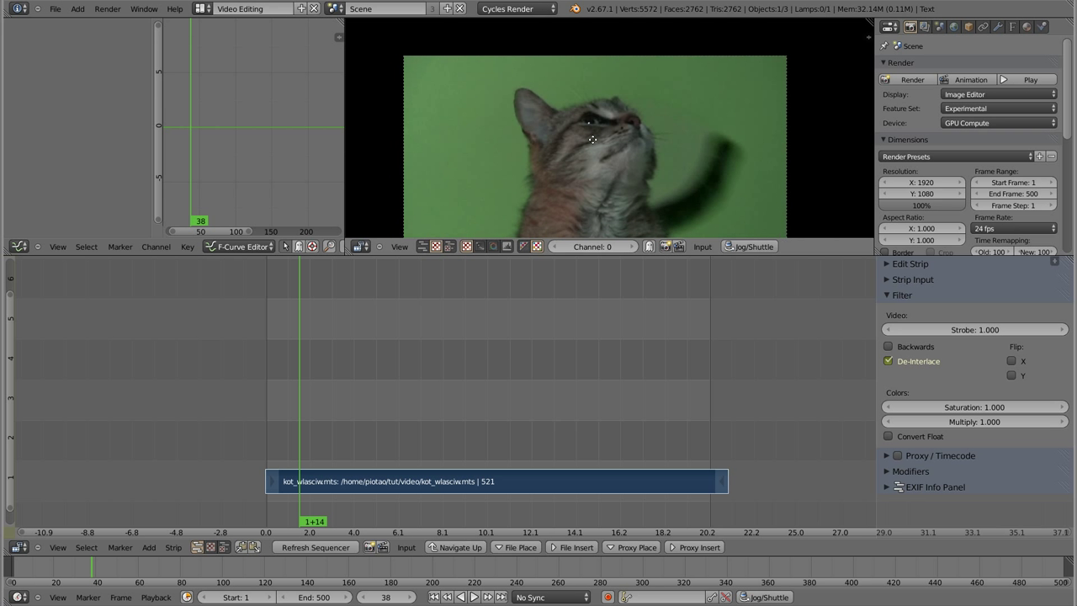
scroll(602, 108, "down", 2)
left_click_drag(602, 109, 599, 109)
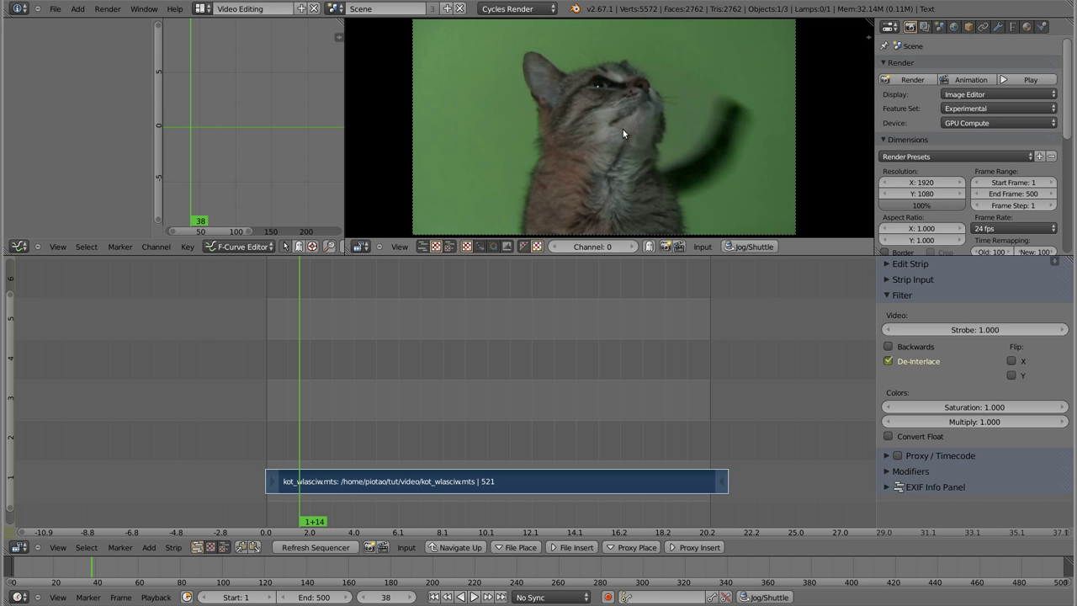
scroll(623, 133, "down", 1)
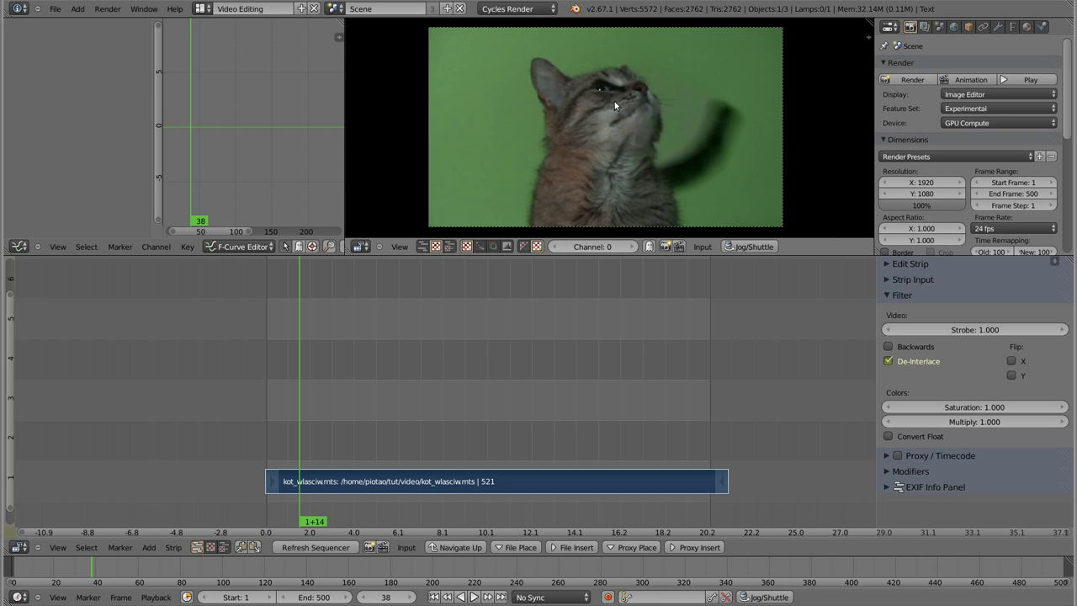
left_click(894, 361)
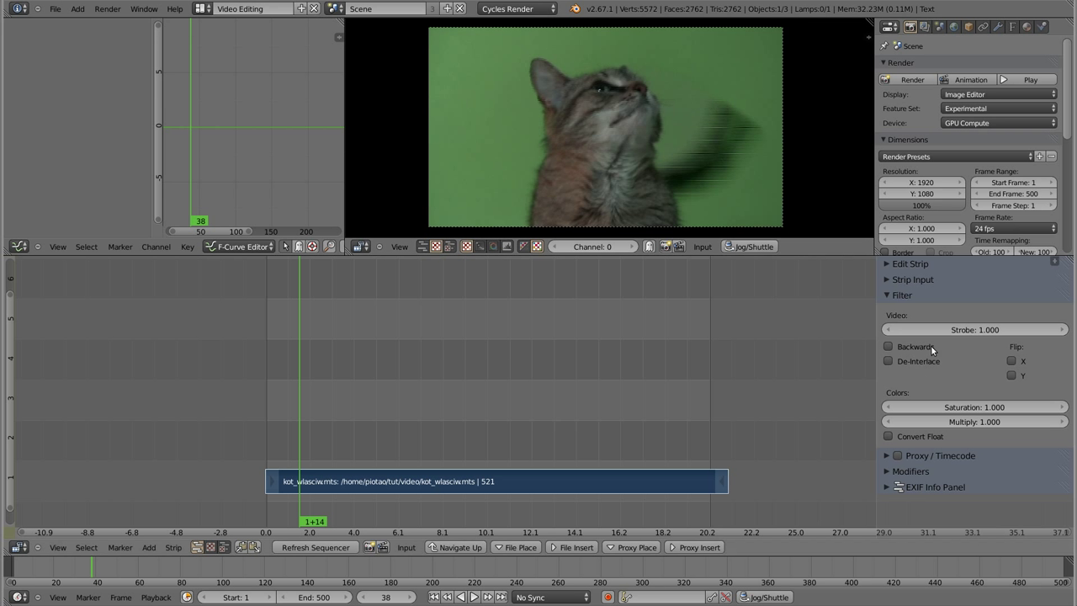
left_click(892, 363)
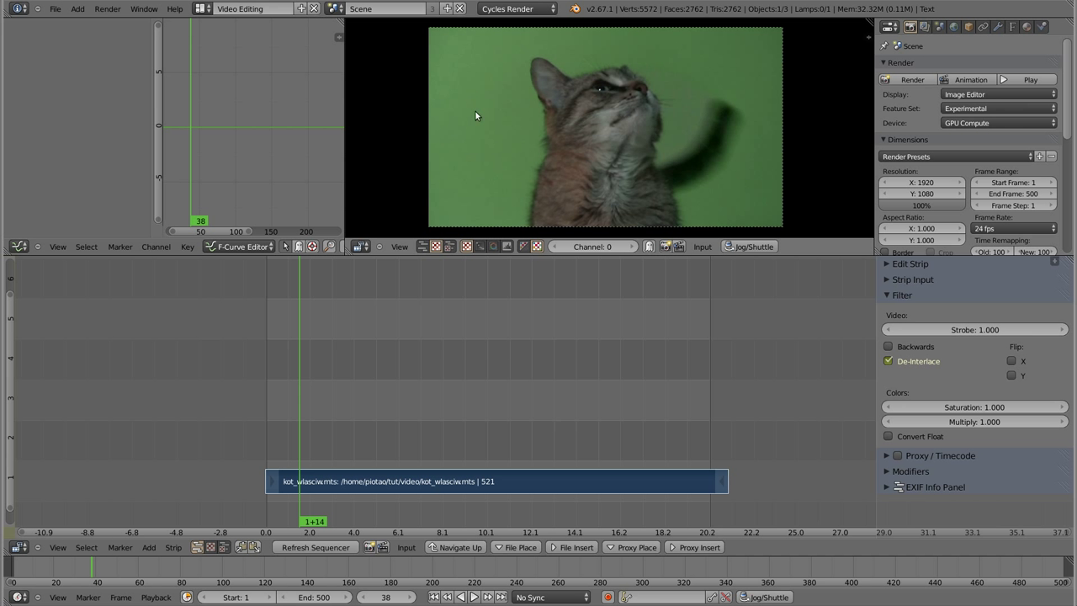
left_click_drag(272, 427, 388, 419)
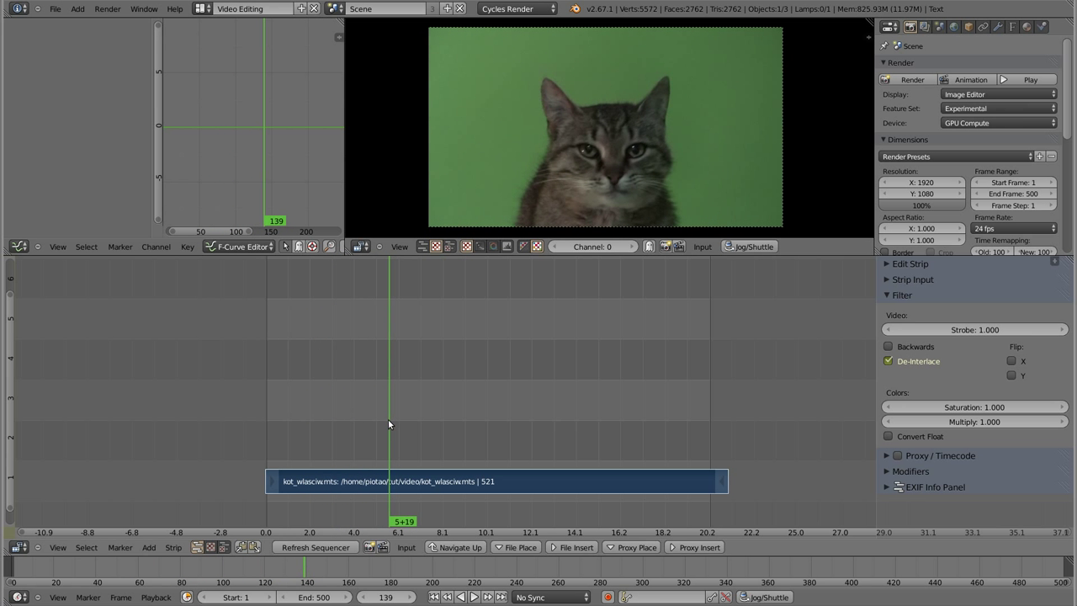
left_click(313, 548)
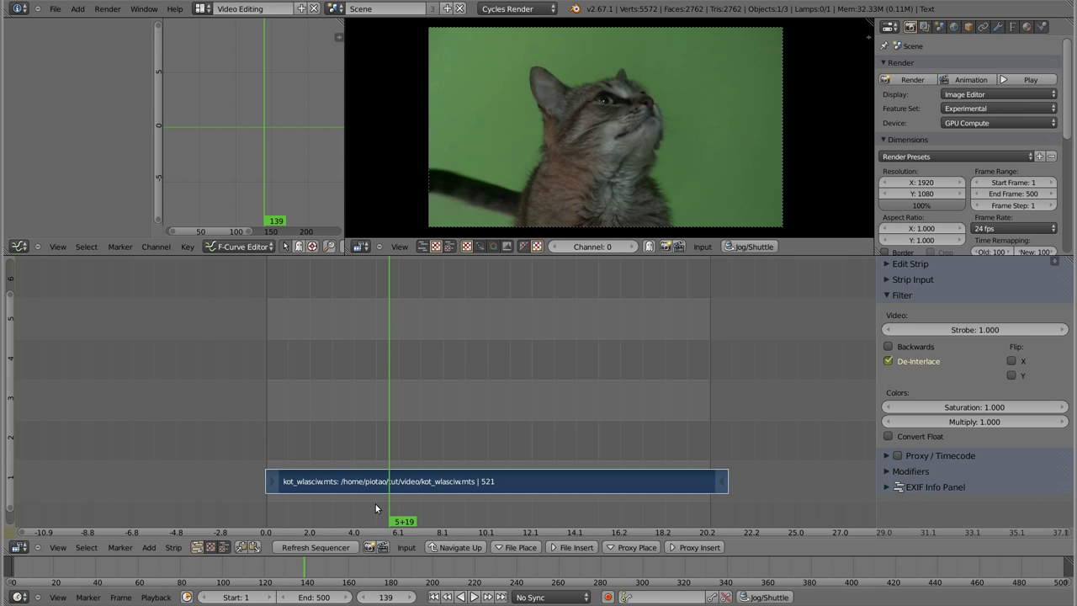
left_click_drag(391, 409, 424, 406)
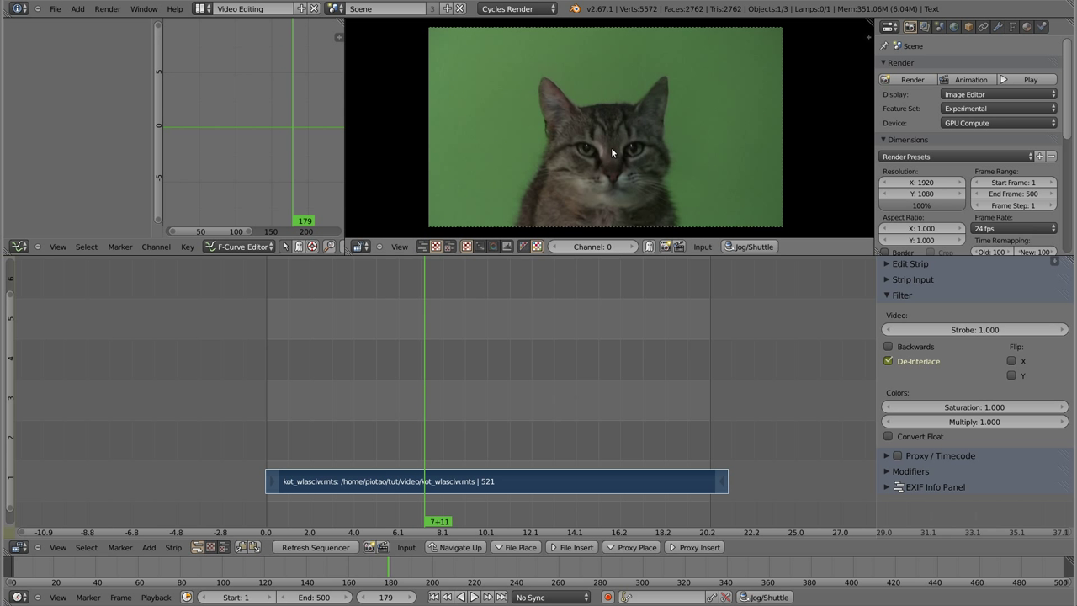
Add a Transform effect strip above the kot_wlasciw.mts movie strip.
key("shift+a")
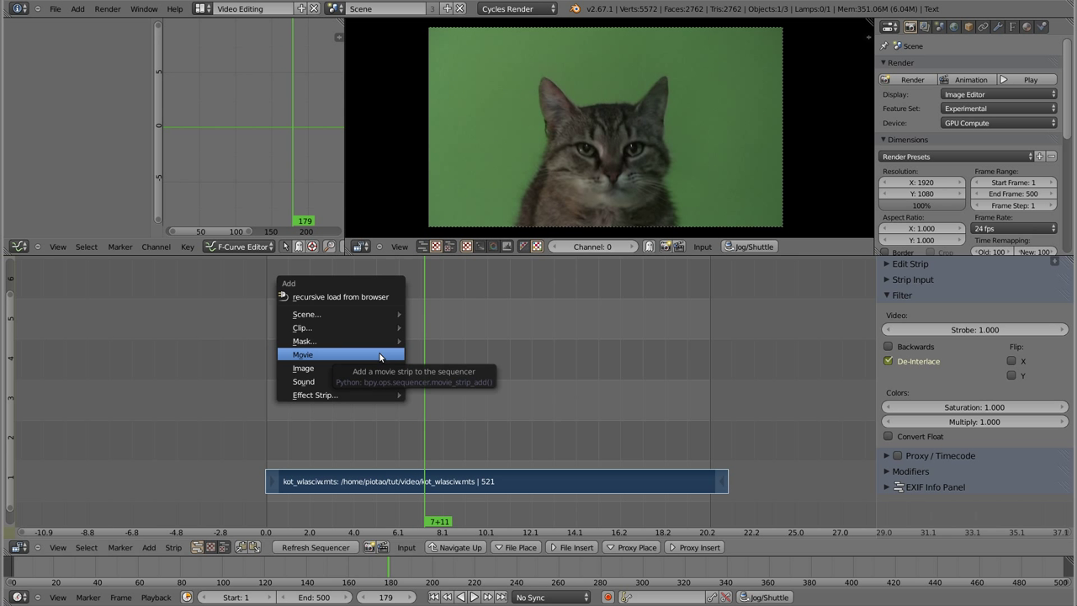
mouse_move(328, 393)
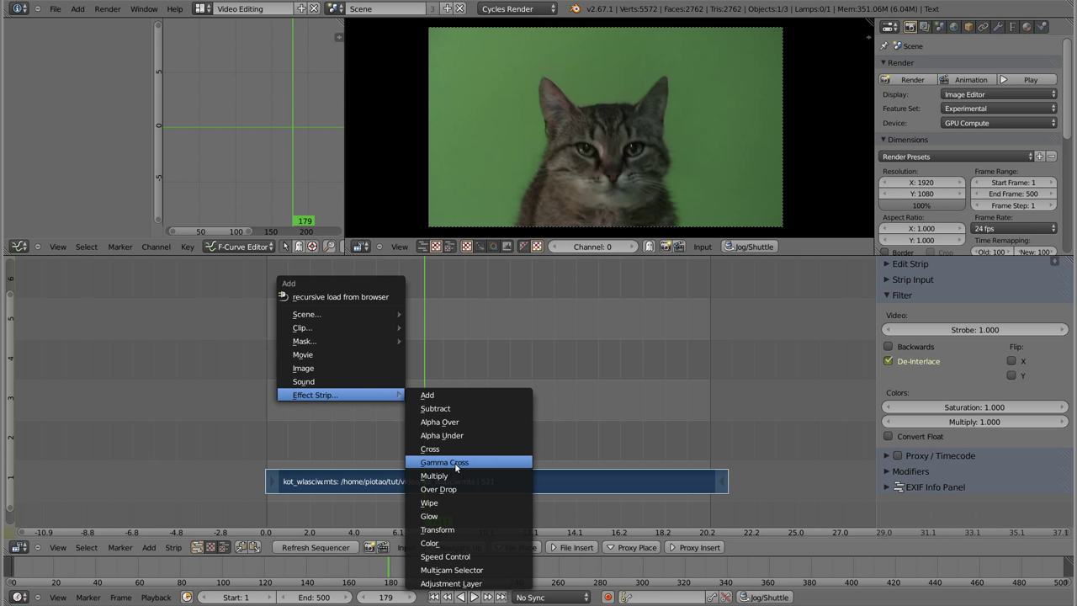
left_click(455, 530)
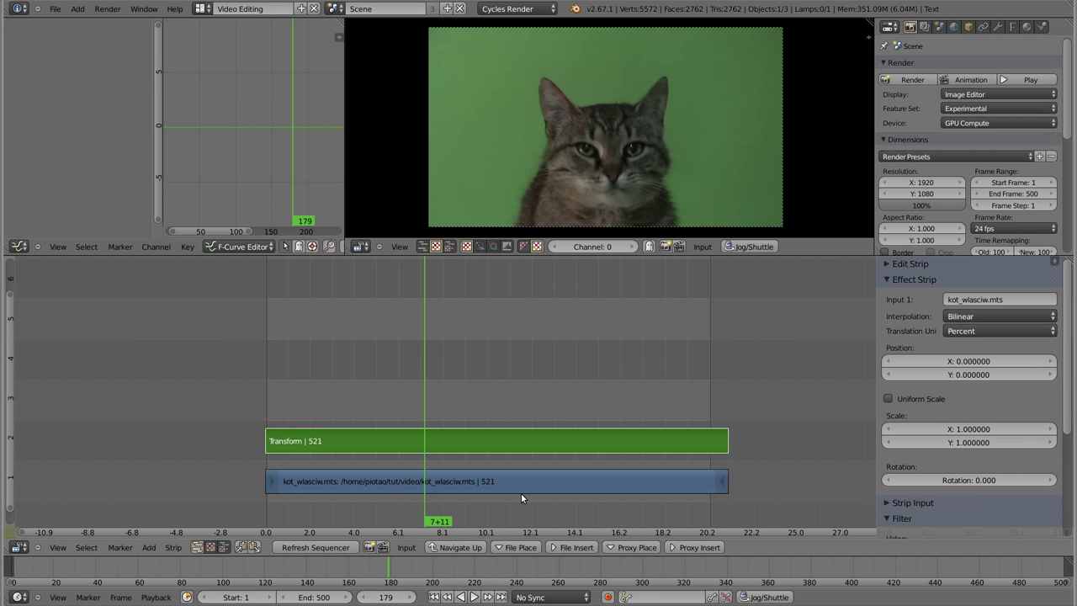
Select the kot_wlasciw.mts movie strip and mute it in its Edit Strip panel.
right_click(545, 484)
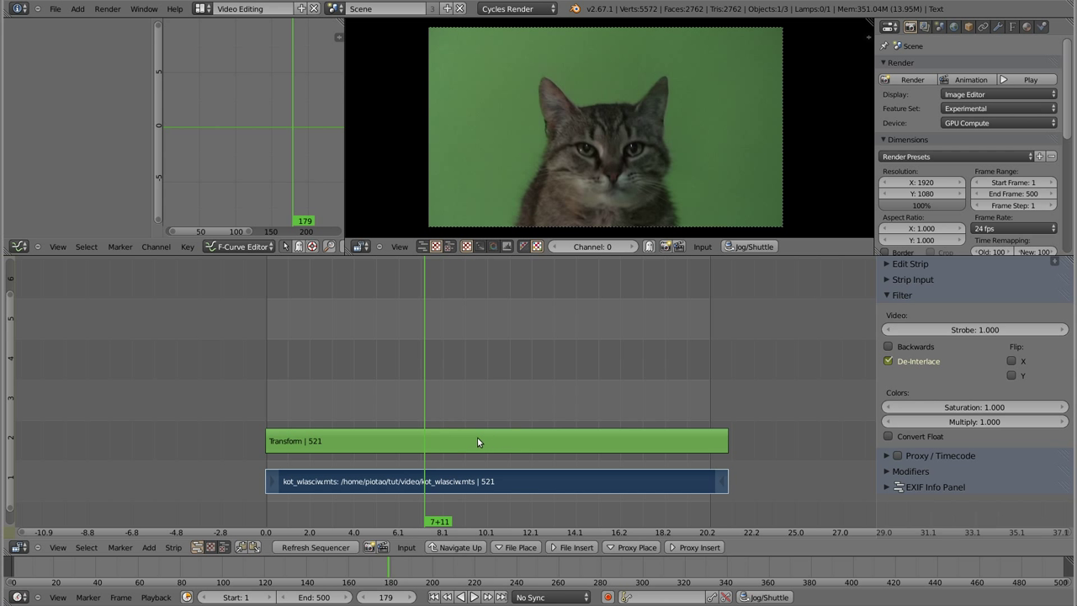
right_click(505, 436)
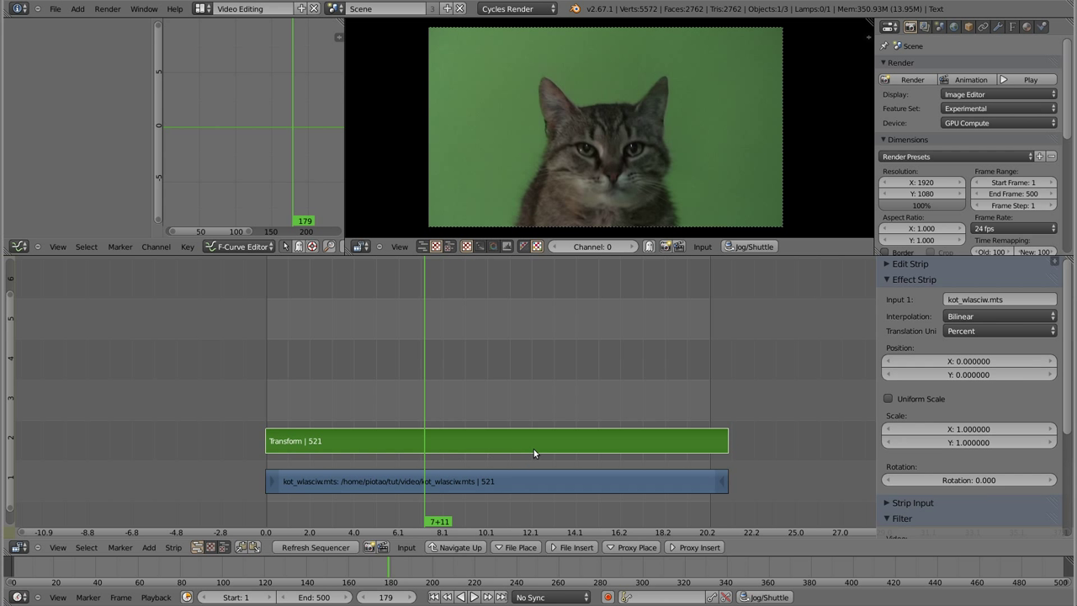
right_click(497, 492)
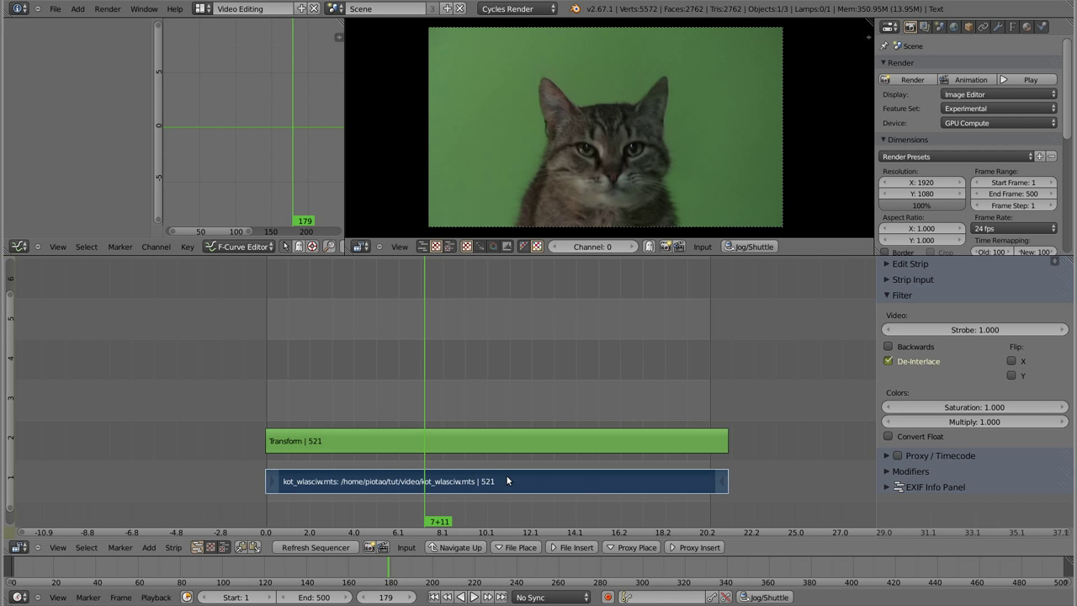
key("a")
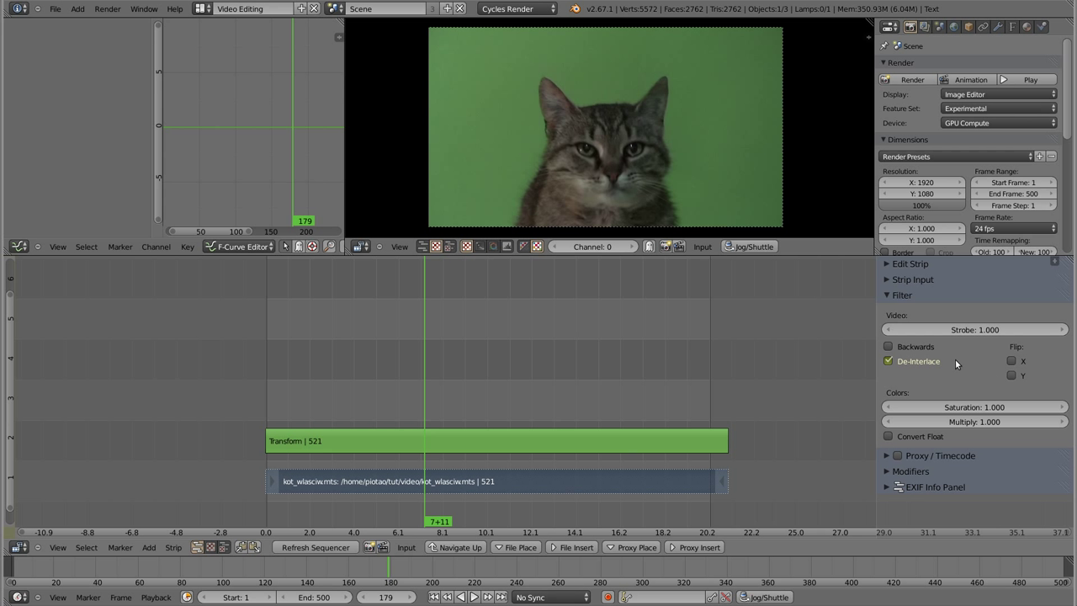
left_click(625, 484)
left_click(624, 441)
left_click(889, 264)
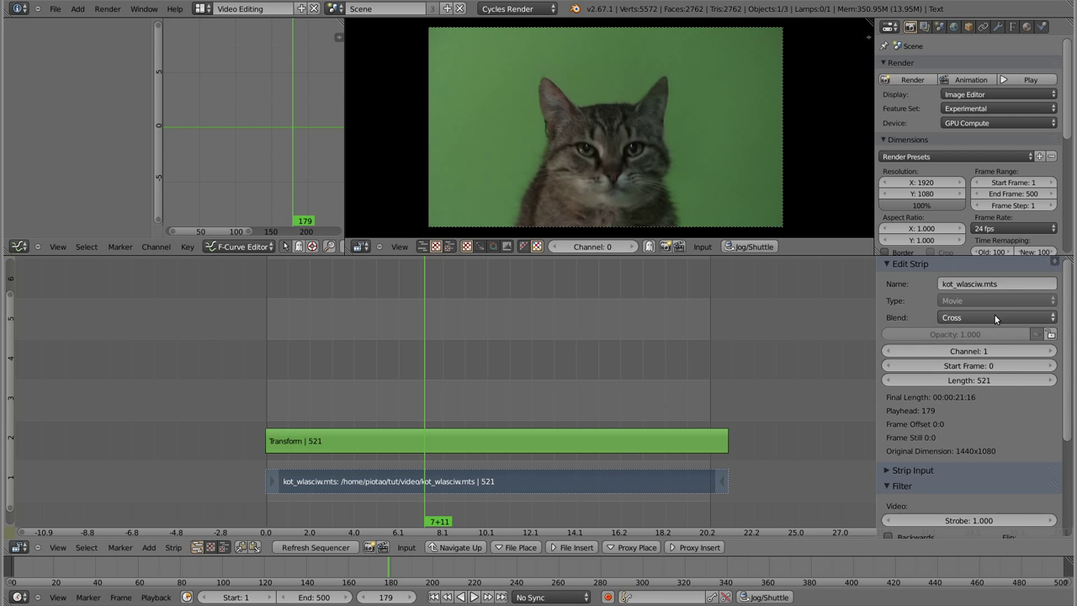
left_click(1037, 335)
left_click(1037, 335)
left_click(1037, 334)
left_click(1036, 335)
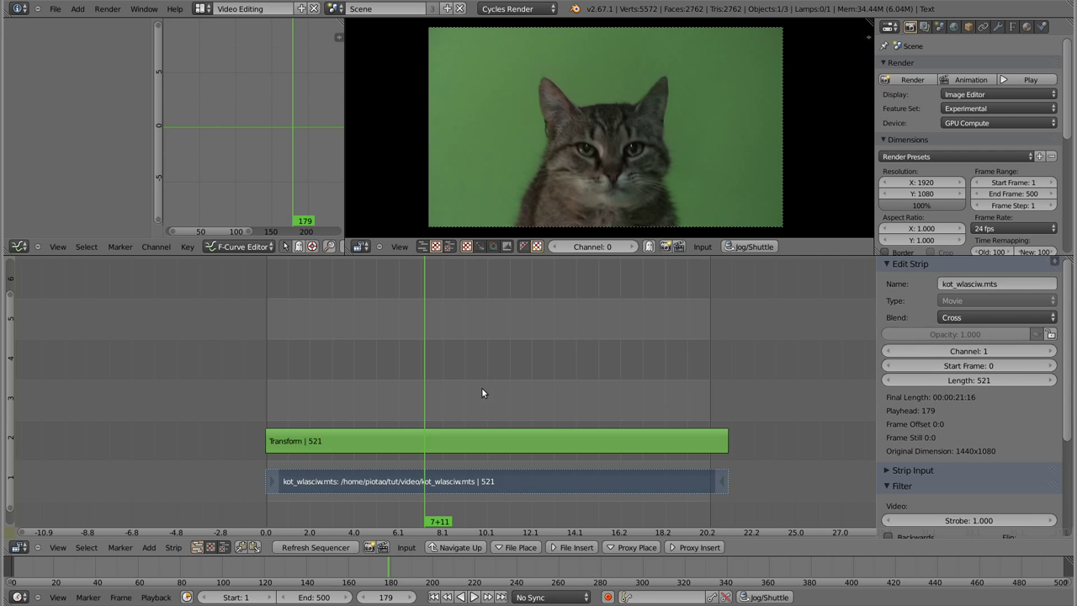
Scrub the playhead to check the preview, then select the Transform strip.
left_click_drag(429, 404, 440, 421)
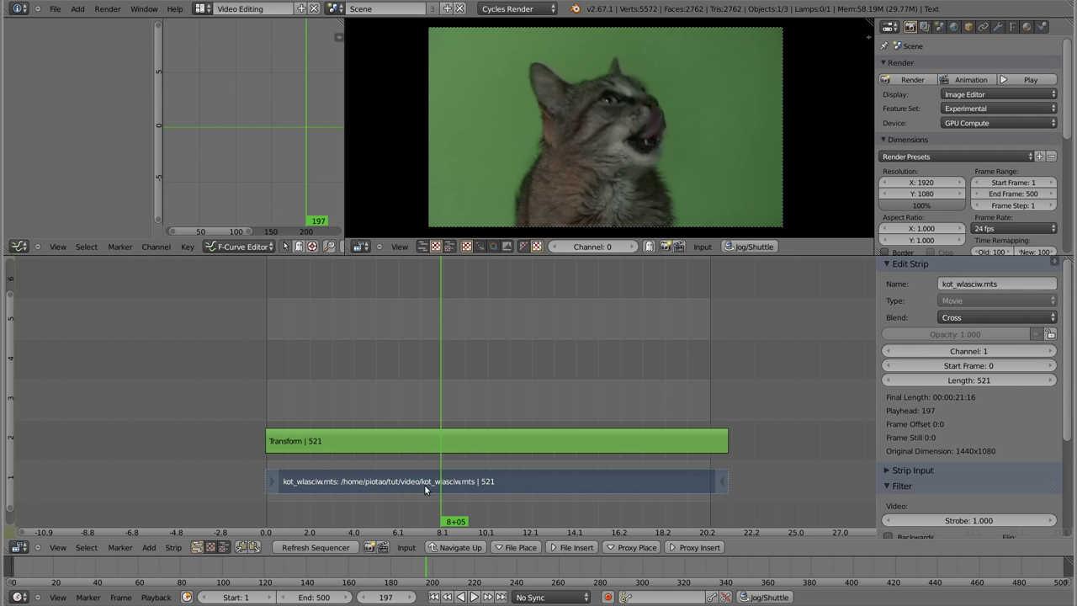
left_click_drag(436, 486, 420, 486)
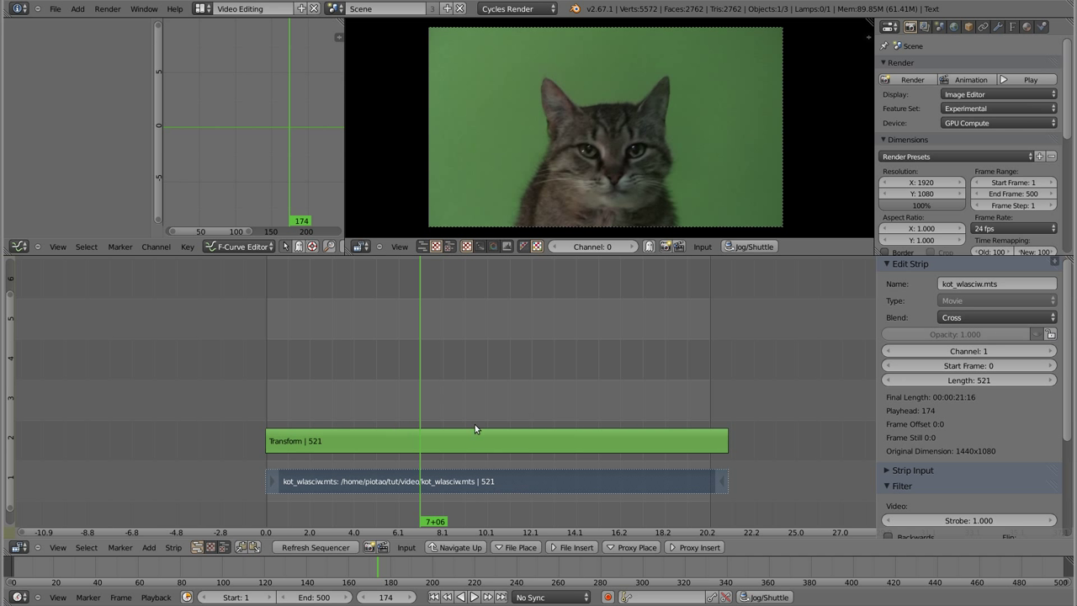
right_click(496, 441)
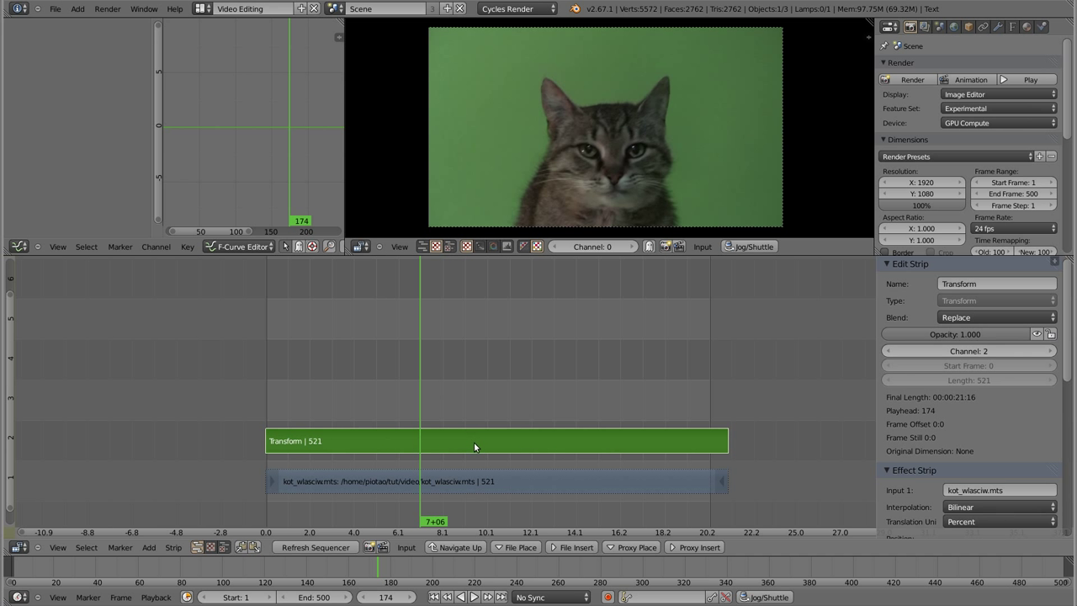
Collapse the effect, filter and general strip panels in the sidebar.
scroll(899, 369, "down", 1)
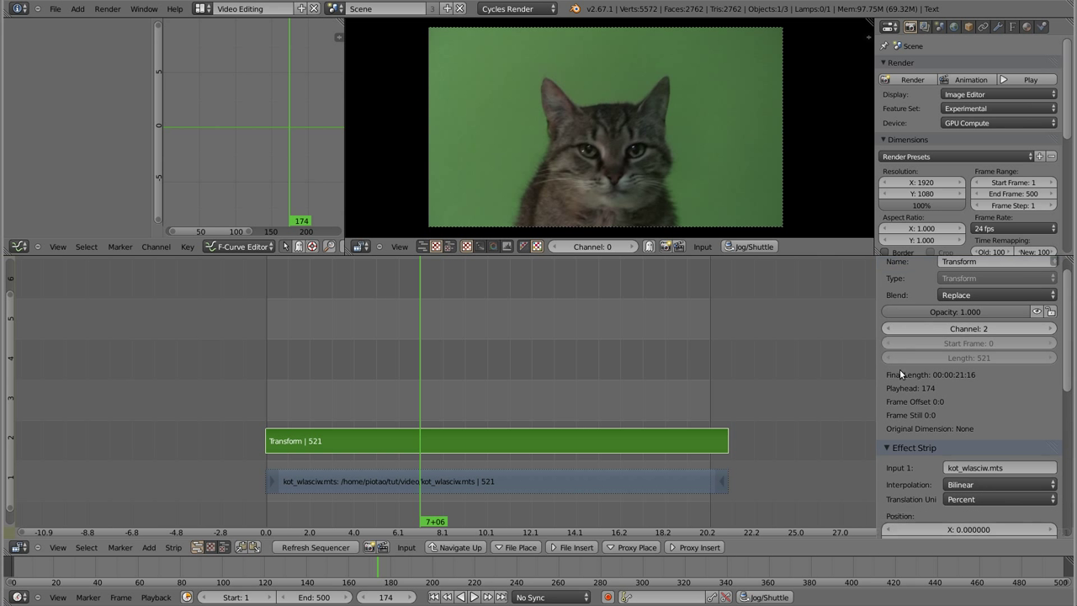
scroll(900, 370, "down", 2)
scroll(900, 370, "down", 2)
scroll(900, 369, "down", 1)
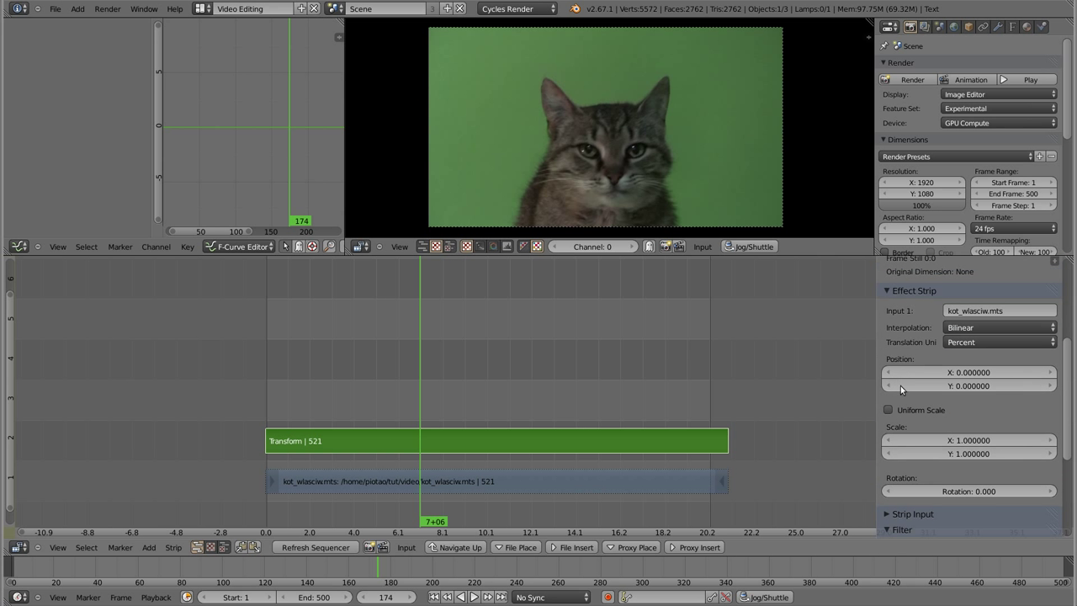
left_click(902, 269)
left_click(897, 321)
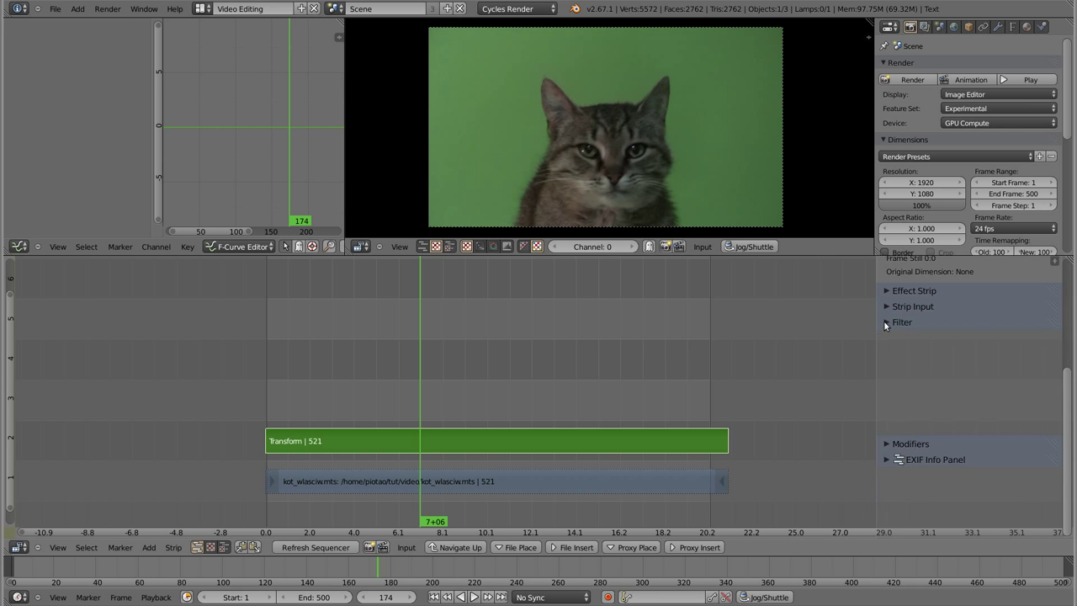
scroll(900, 357, "up", 3)
scroll(913, 377, "up", 2)
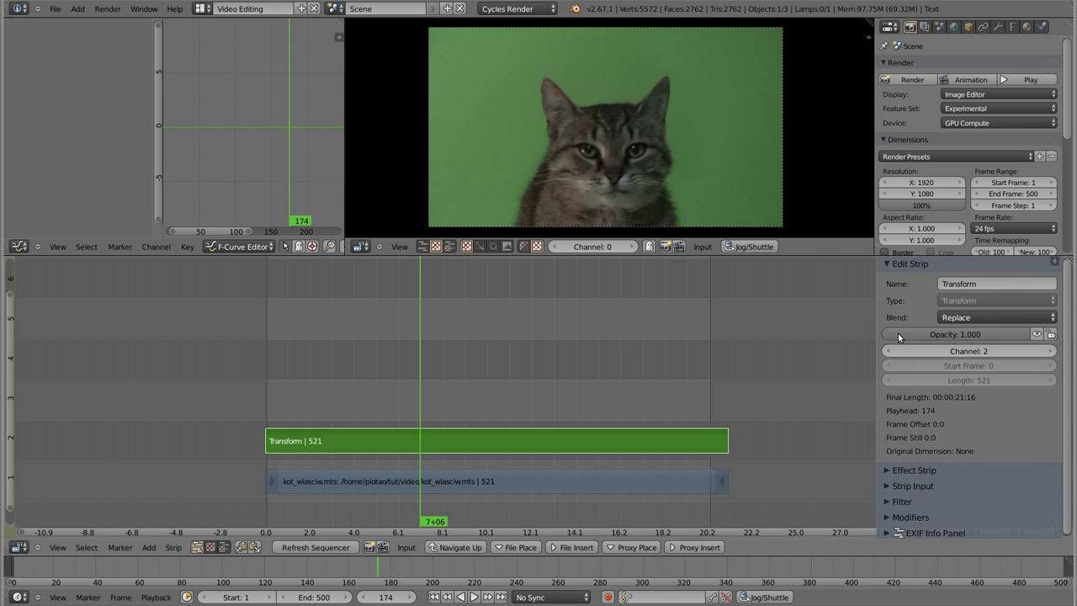
left_click(887, 266)
Reselect the Transform strip and expand its Effect Strip and general settings panels.
right_click(639, 486)
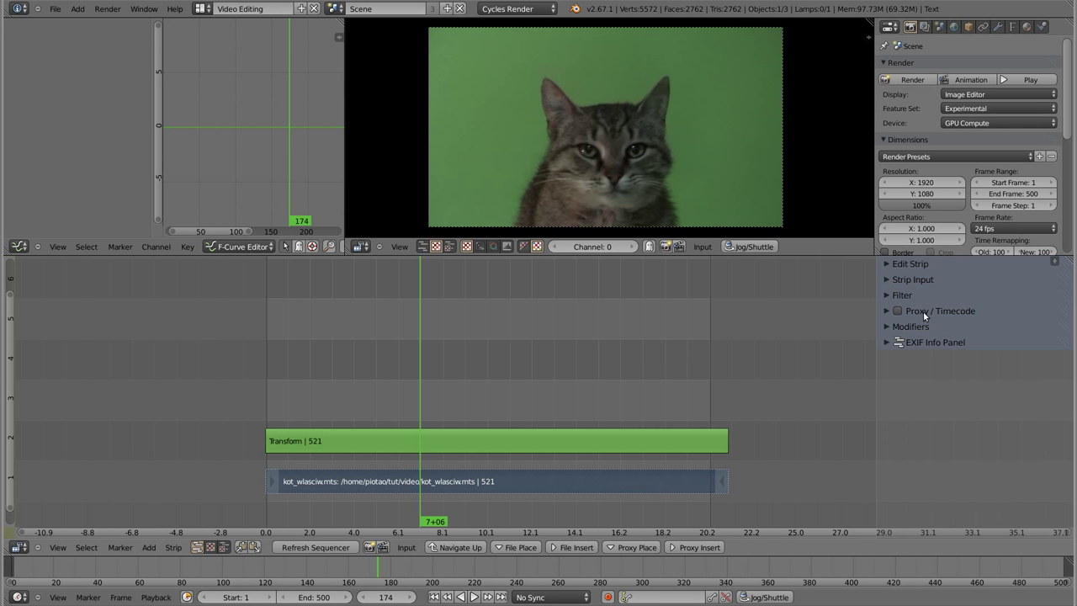
right_click(663, 444)
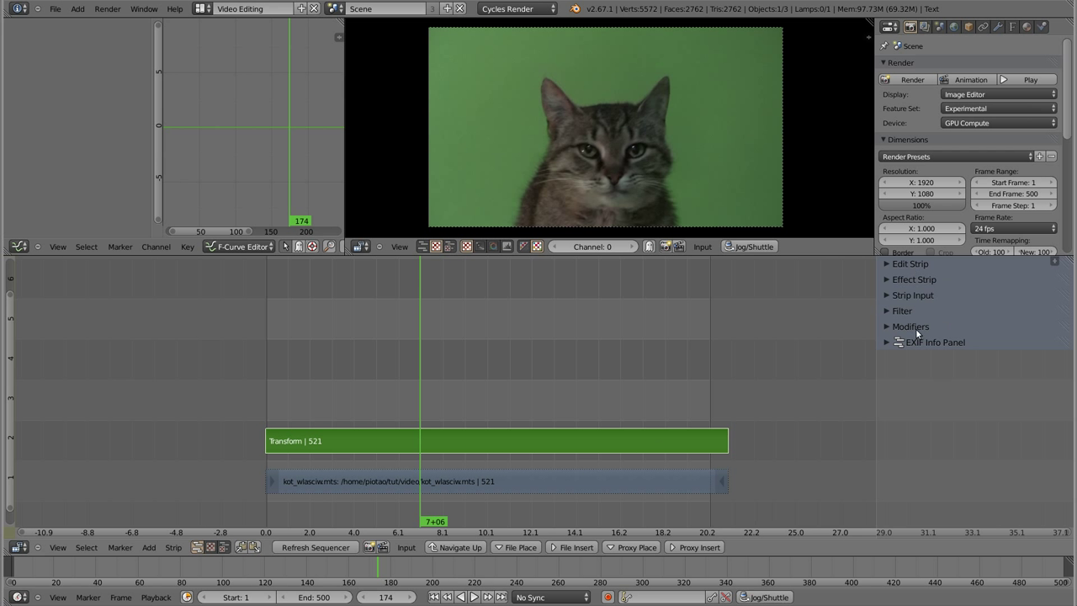
left_click(885, 279)
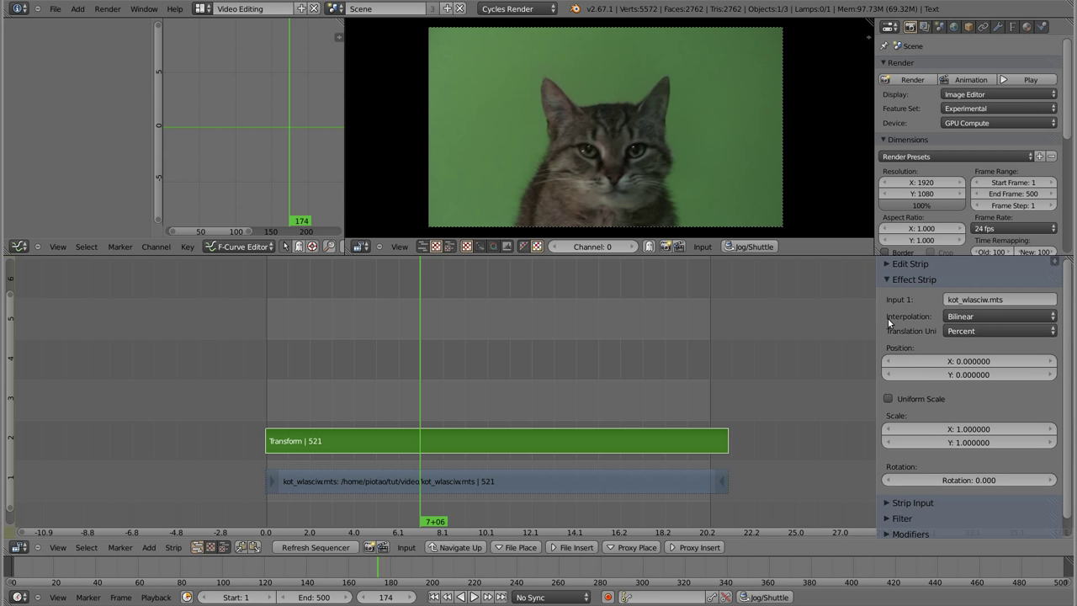
left_click(905, 263)
scroll(907, 359, "down", 3)
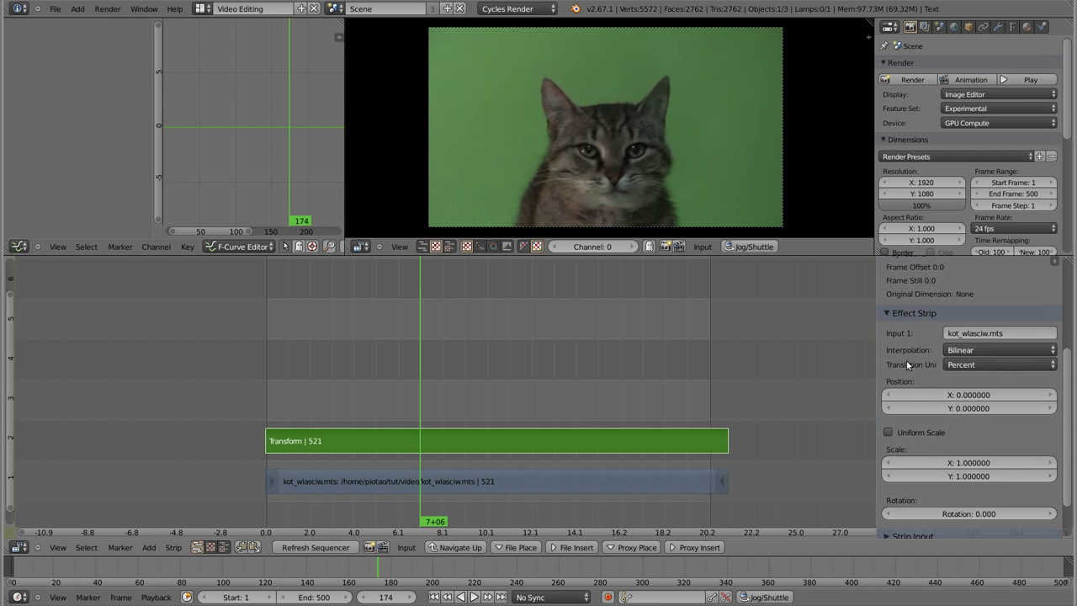
Try Position X values of -50 and 50, ending with Position X at -50.
scroll(906, 365, "down", 1)
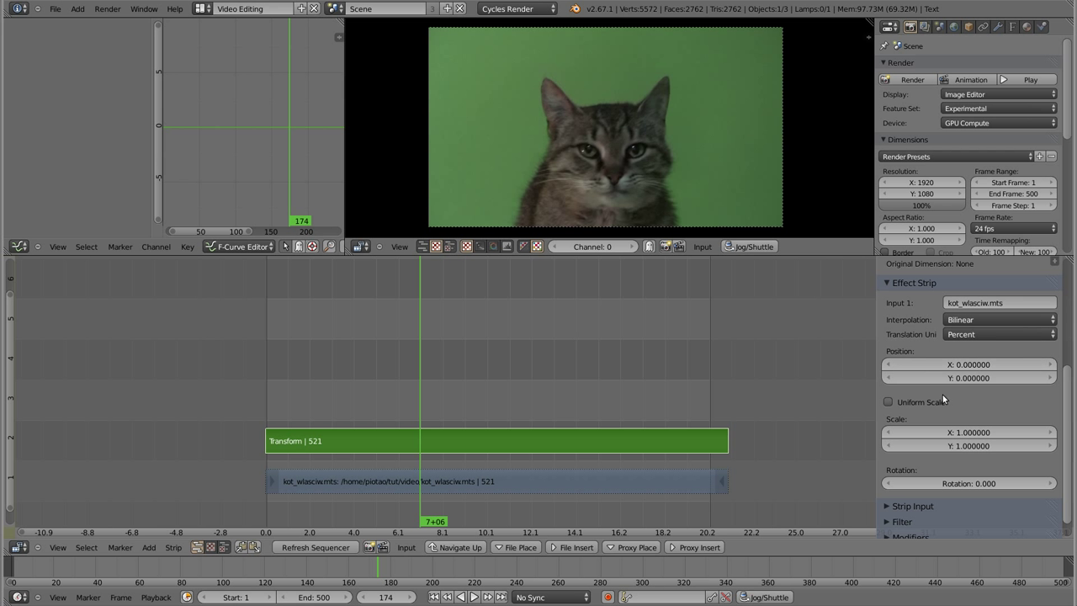
left_click(973, 366)
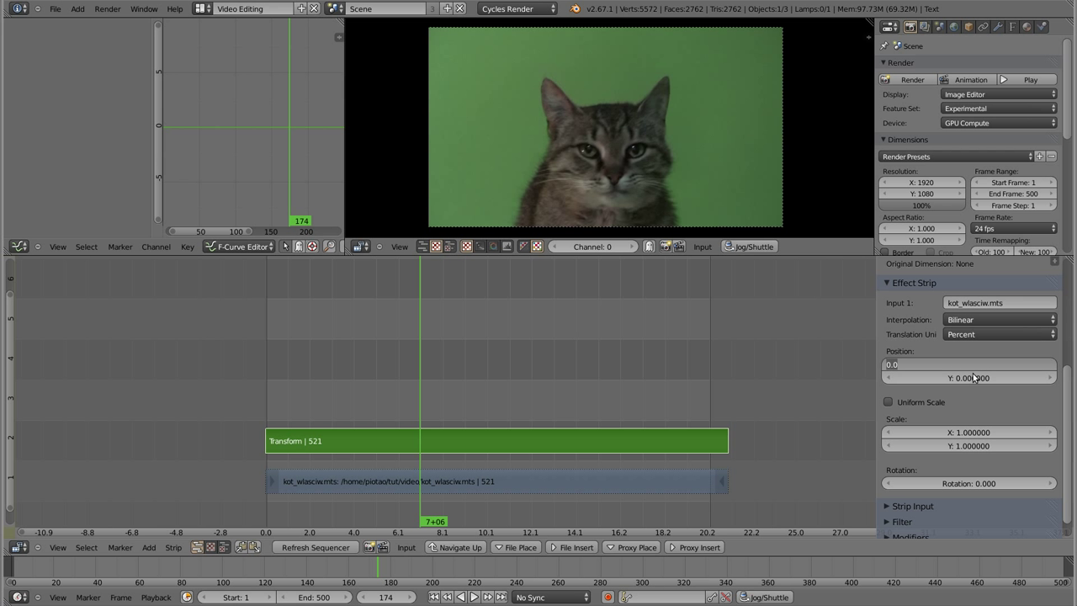
key("BackSpace")
key("Return")
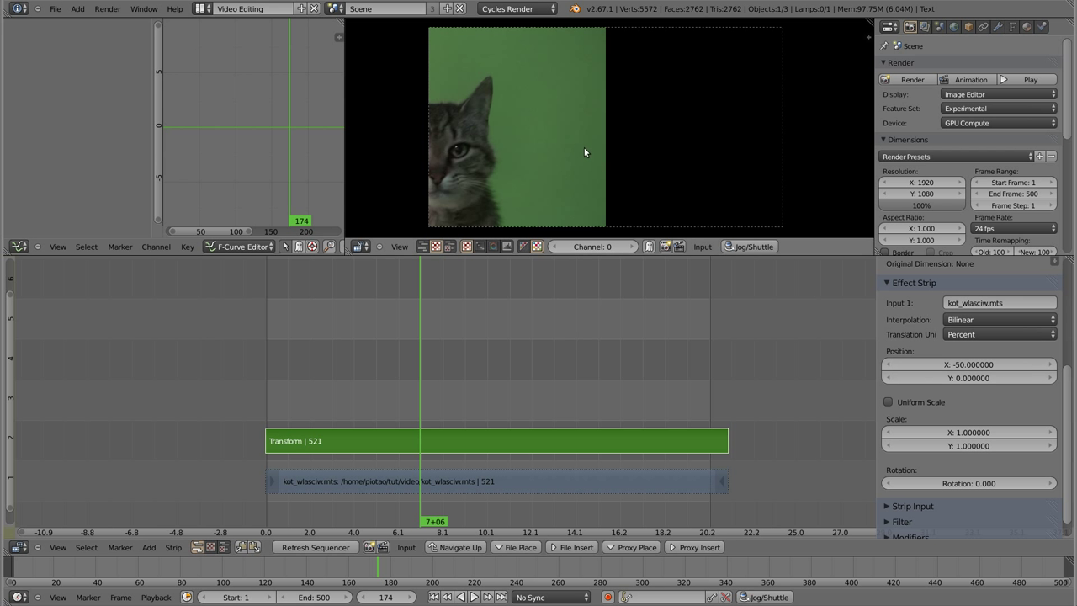
left_click(971, 365)
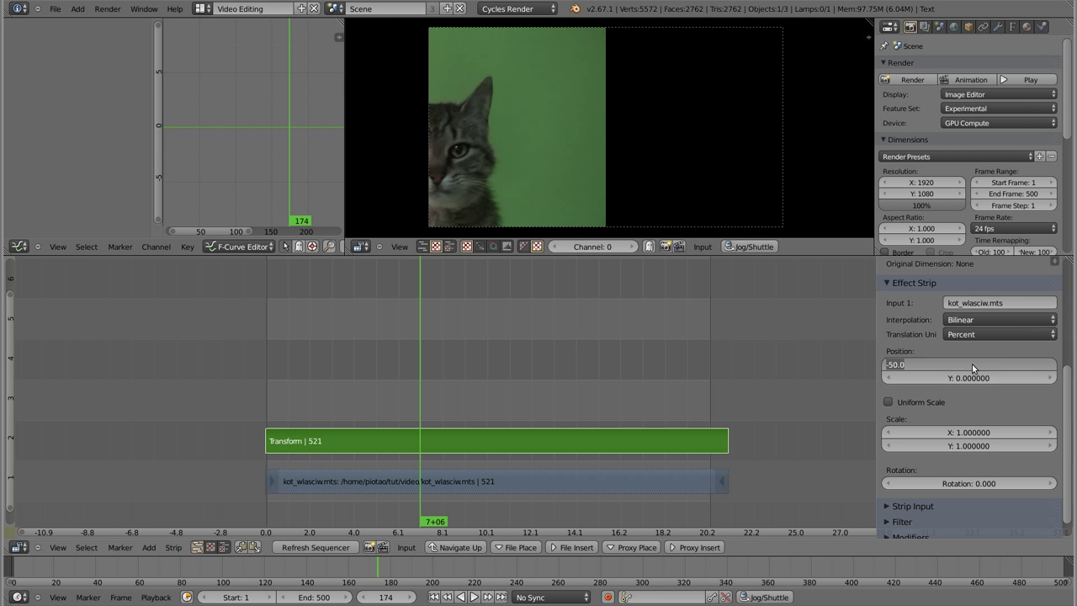
key("Delete")
key("Return")
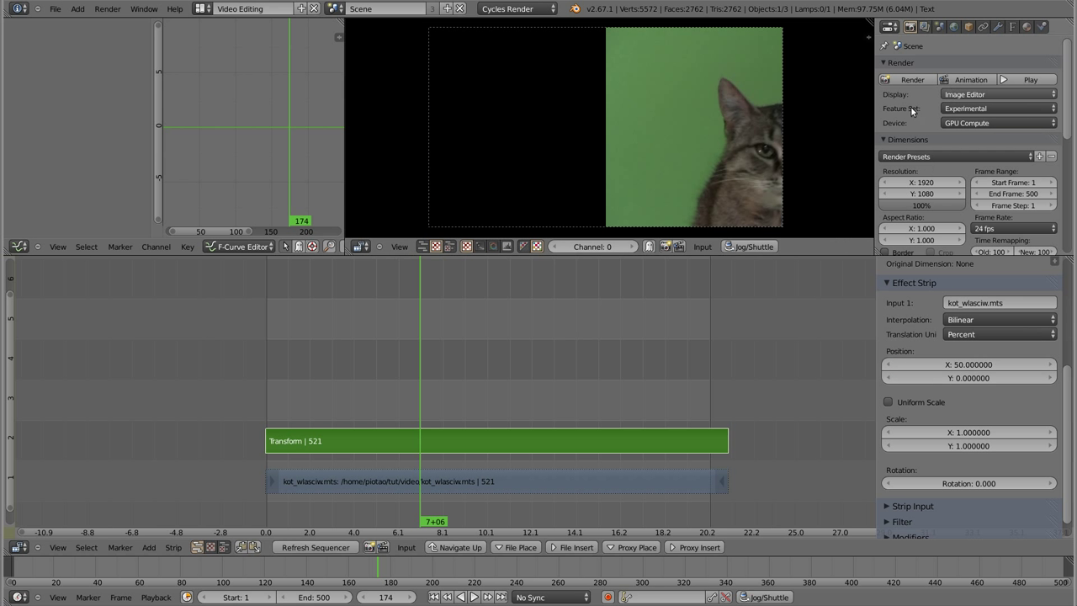
left_click_drag(968, 364, 883, 364)
left_click(969, 368)
type("-50")
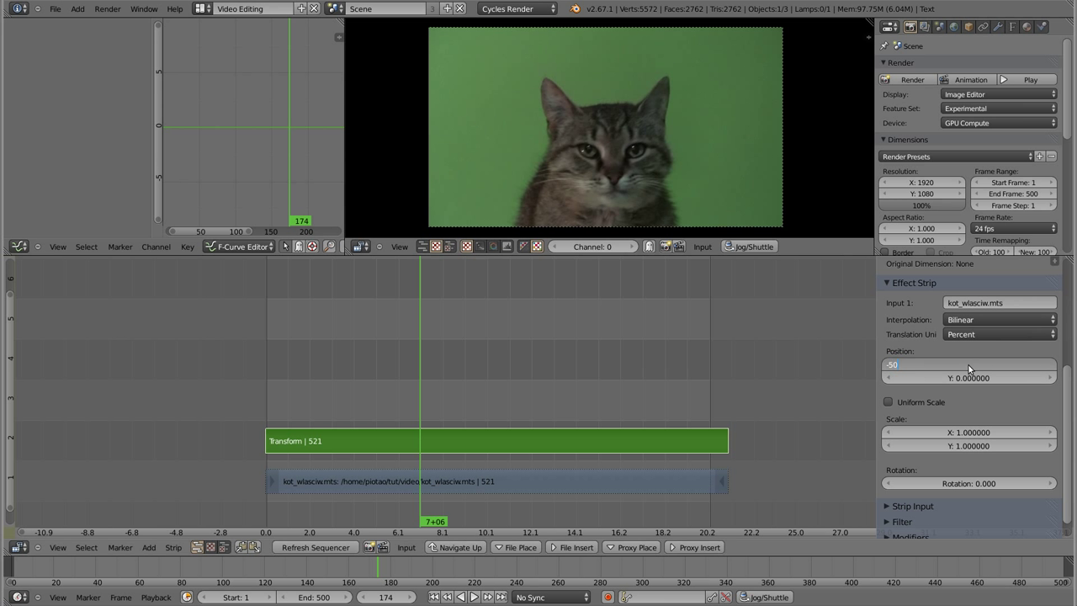
key("Return")
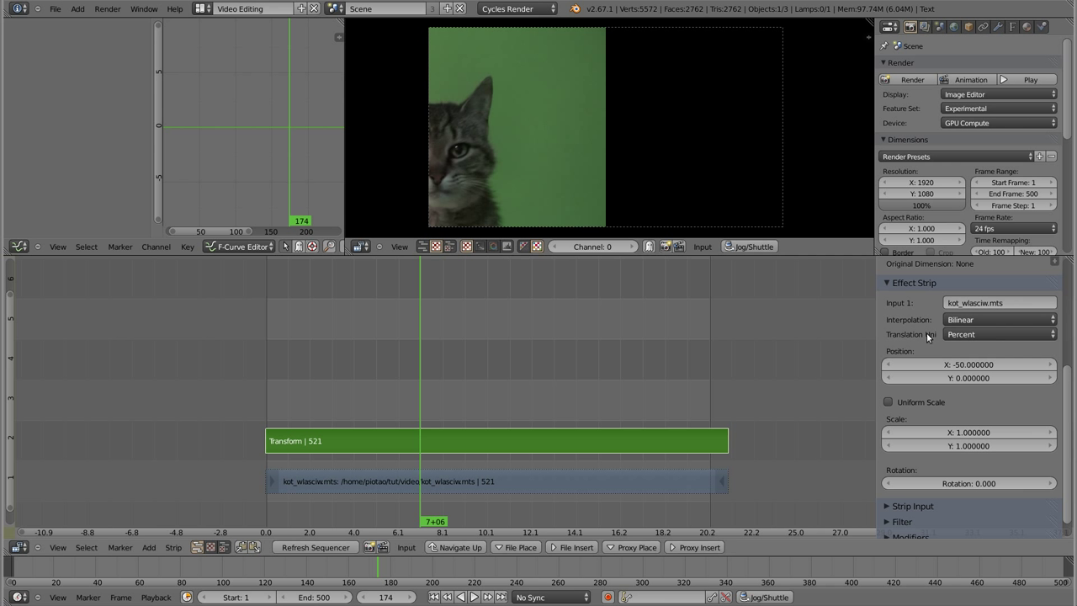
Switch Translation Unit to Pixels and test Resolution X at 1440, restoring 1920.
left_click(991, 331)
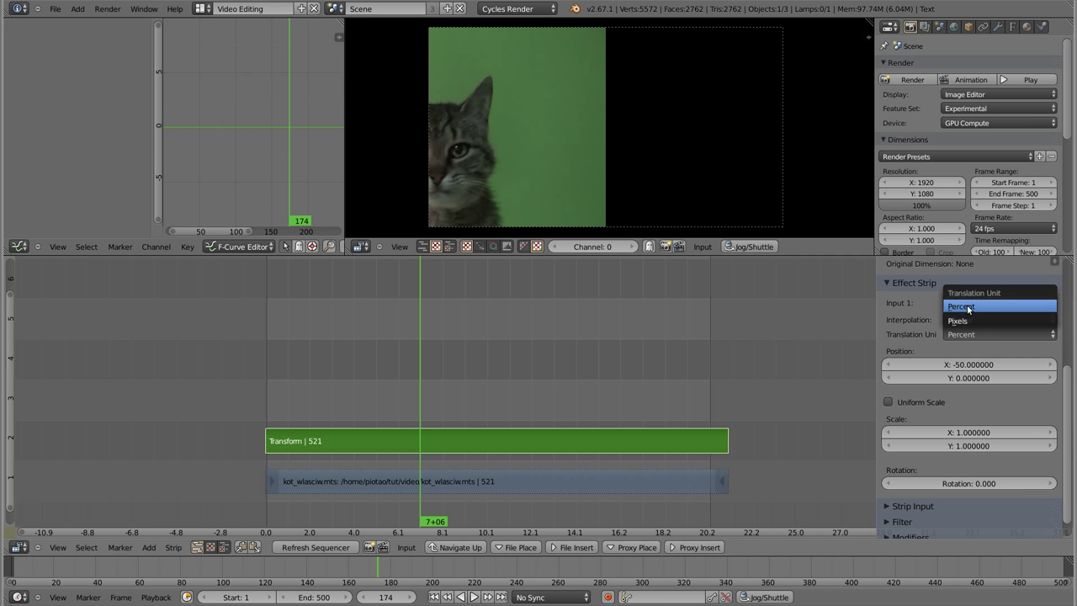
left_click(975, 319)
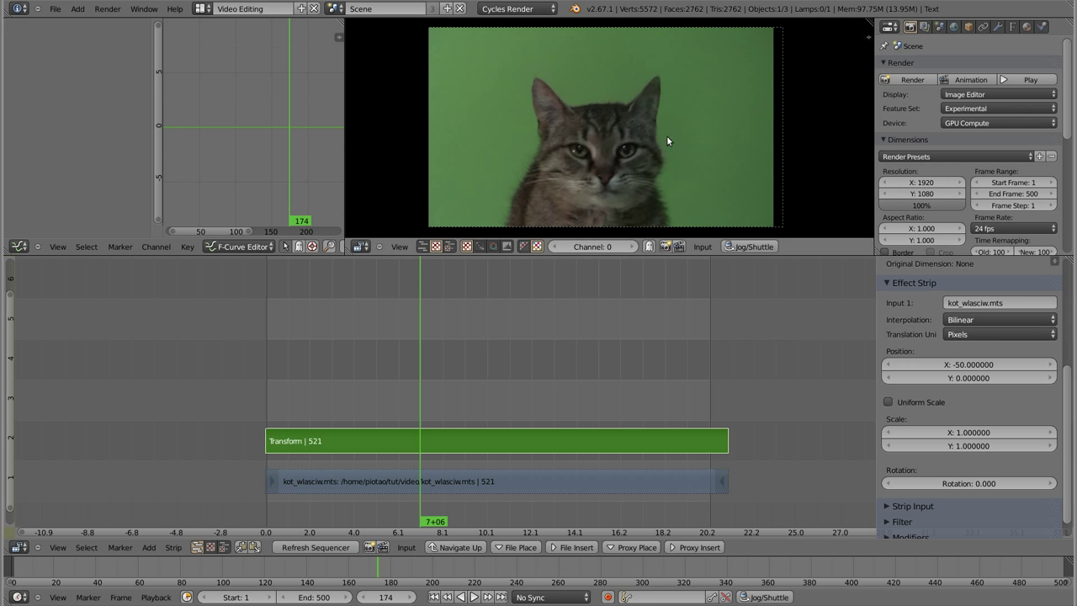
left_click(918, 182)
type("1440")
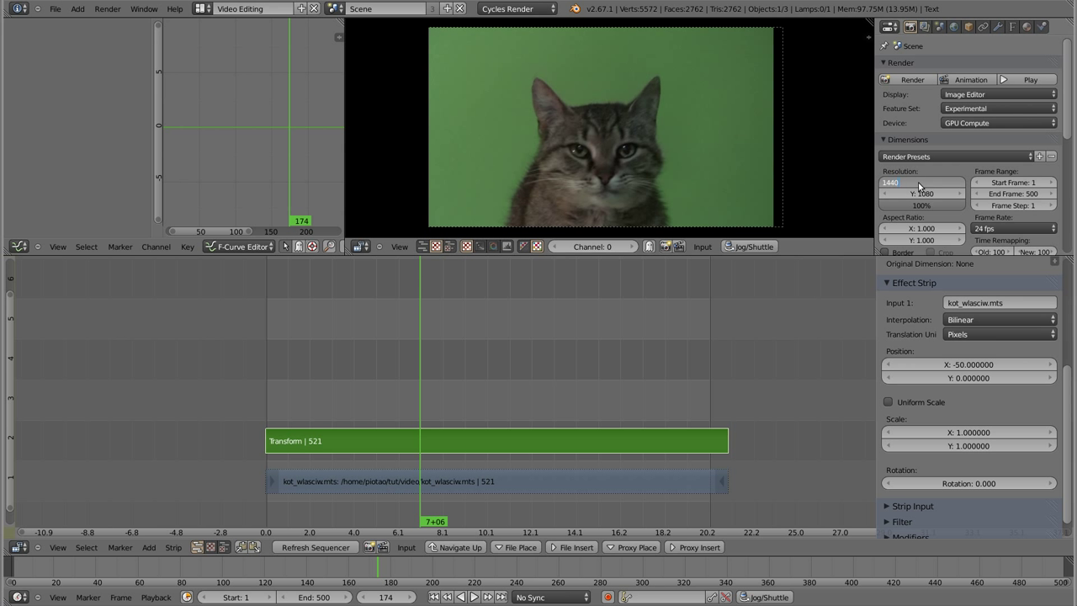
key("Return")
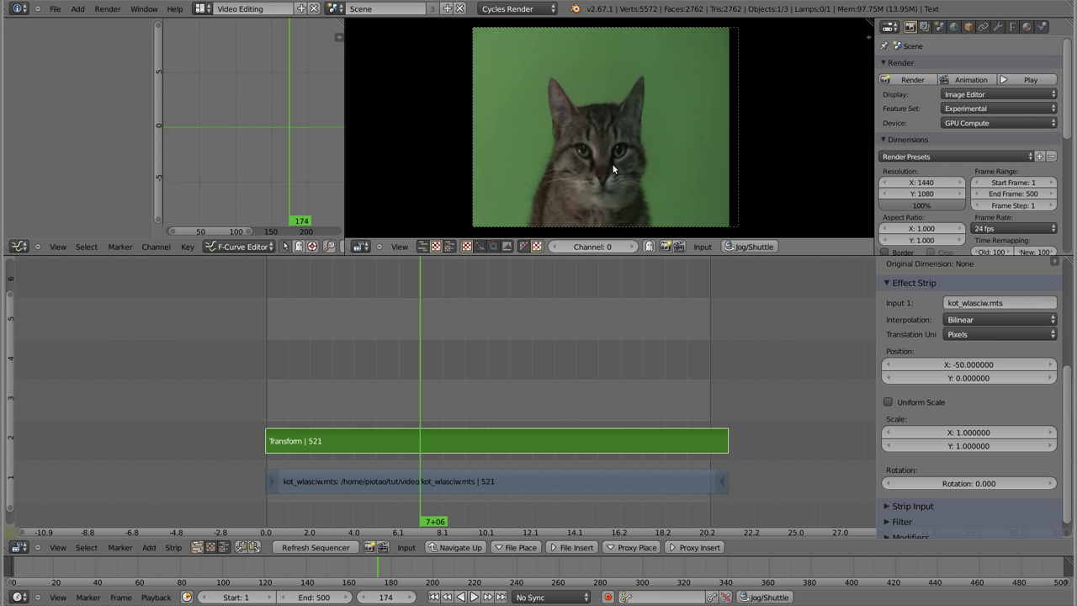
left_click(923, 181)
type("192")
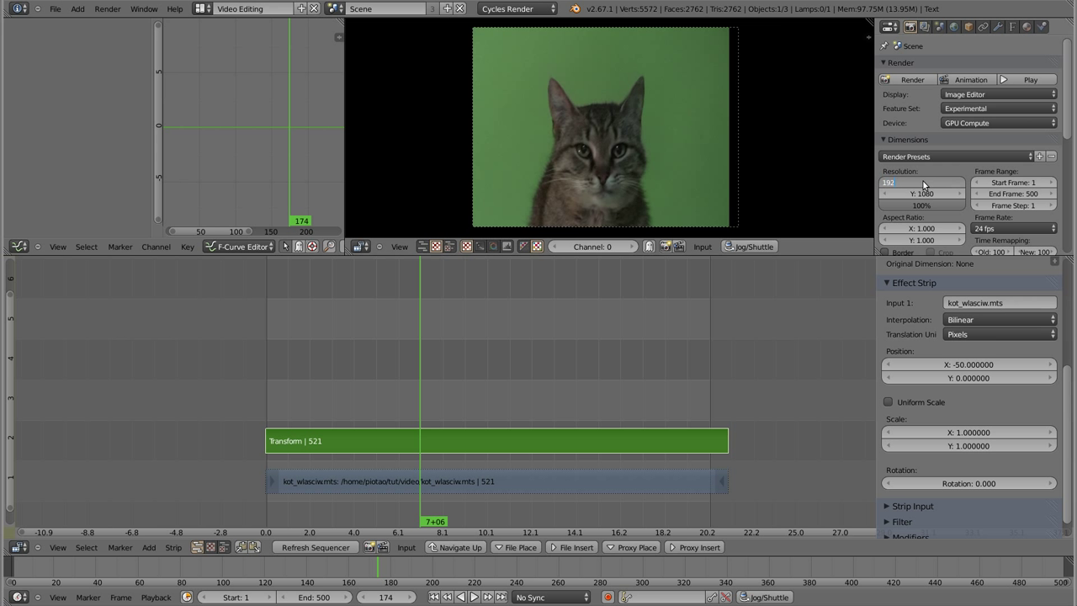
type("0")
key("Return")
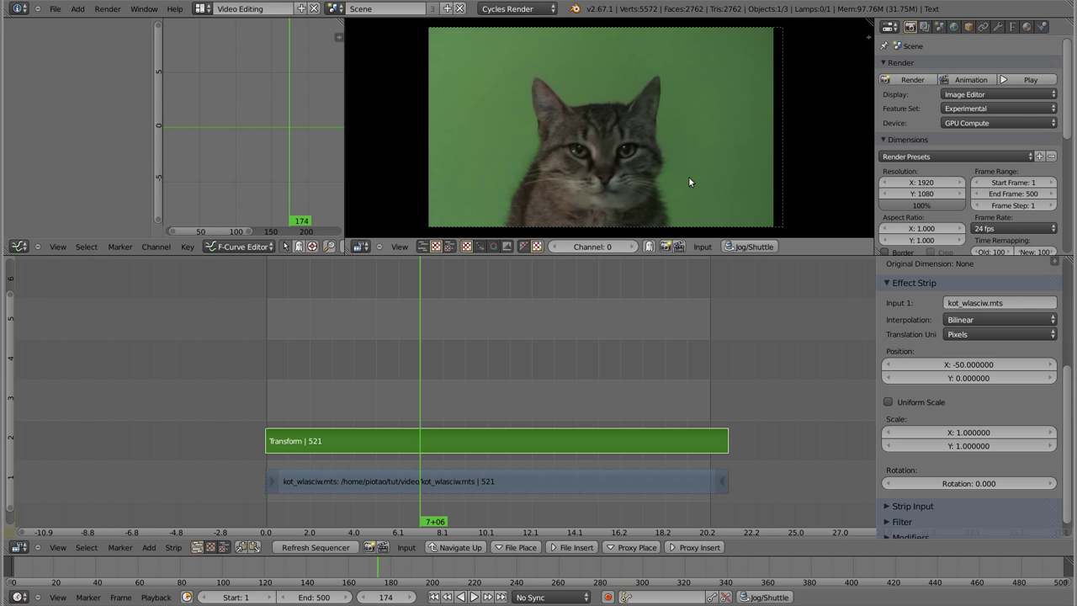
Reset the Transform strip's Position X to 0.
left_click(968, 366)
type("0")
key("Return")
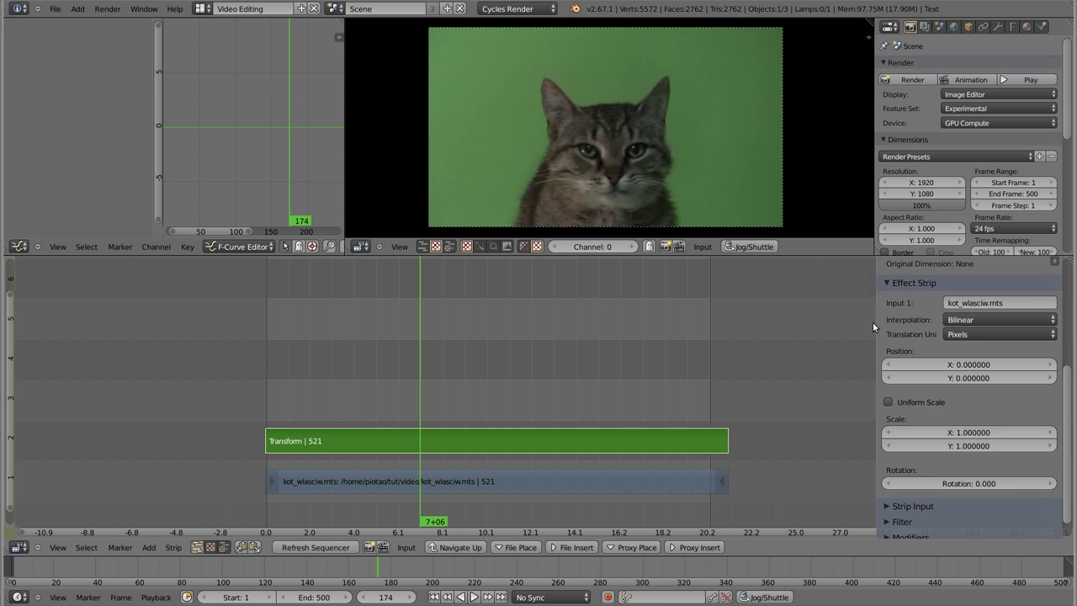
left_click(968, 320)
left_click(966, 315)
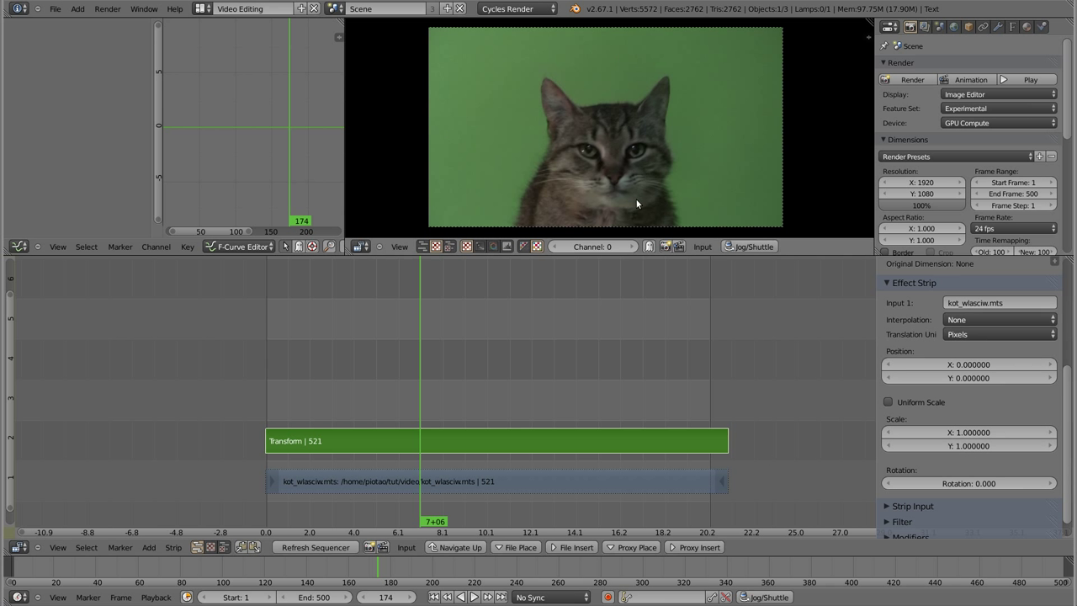
mouse_move(959, 433)
left_mouse_down()
mouse_move(1035, 432)
mouse_move(971, 433)
left_mouse_up()
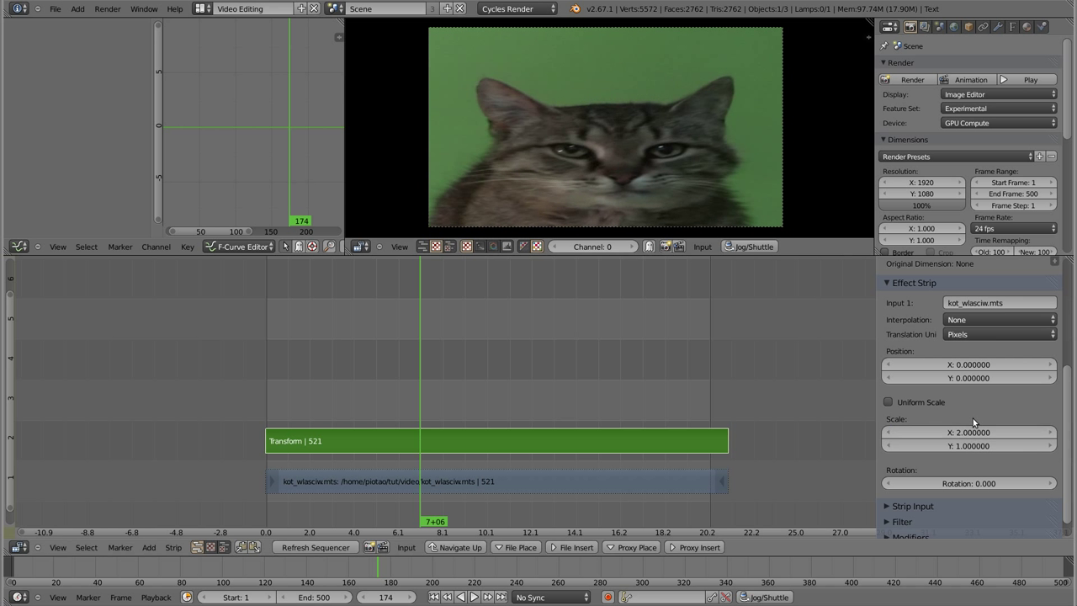
left_click(969, 446)
type("2")
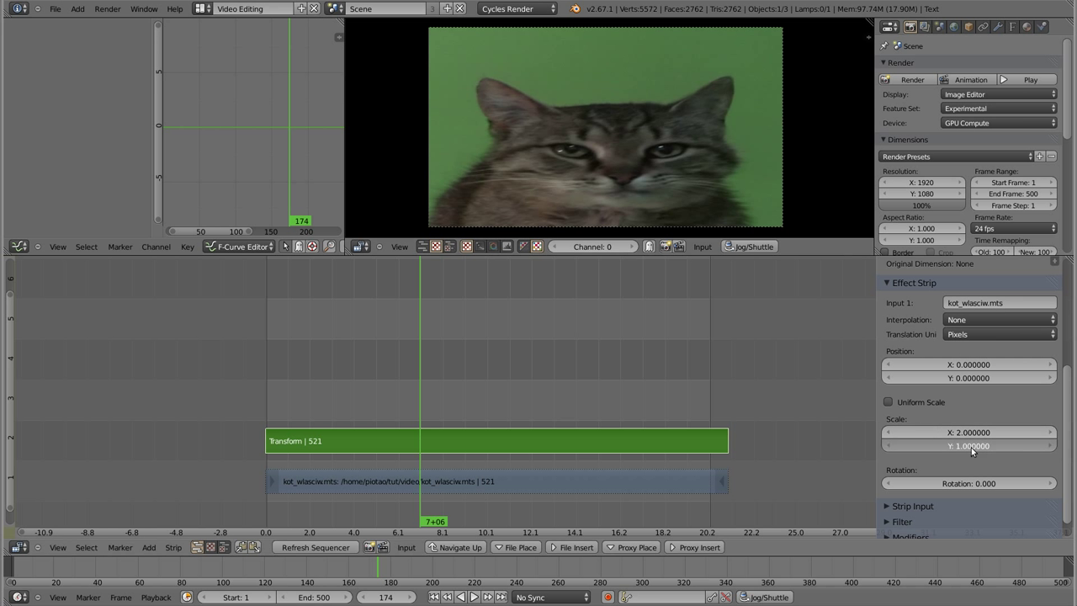
key("Return")
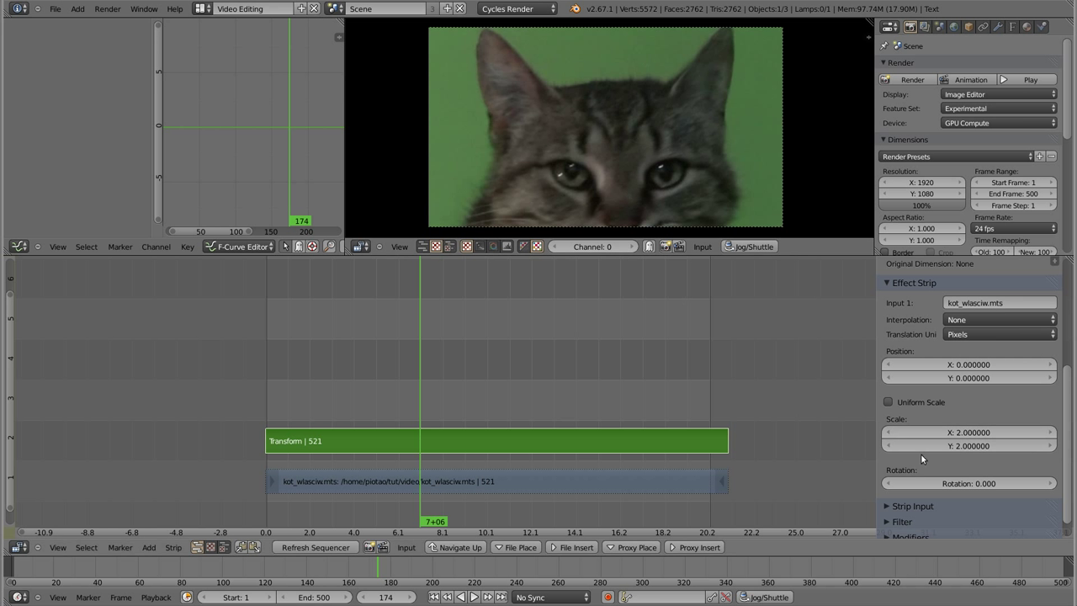
left_click(972, 434)
type("1")
key("Return")
left_click(971, 444)
type("1")
key("Return")
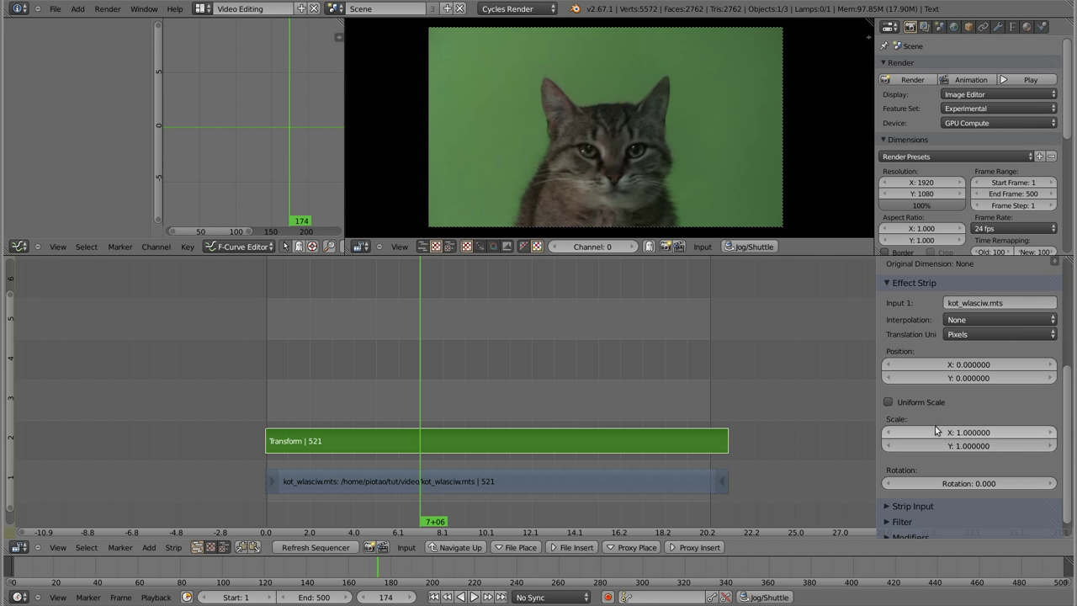
Enable Uniform Scale and enlarge the cat clip, first to 2, then much further.
left_click(888, 403)
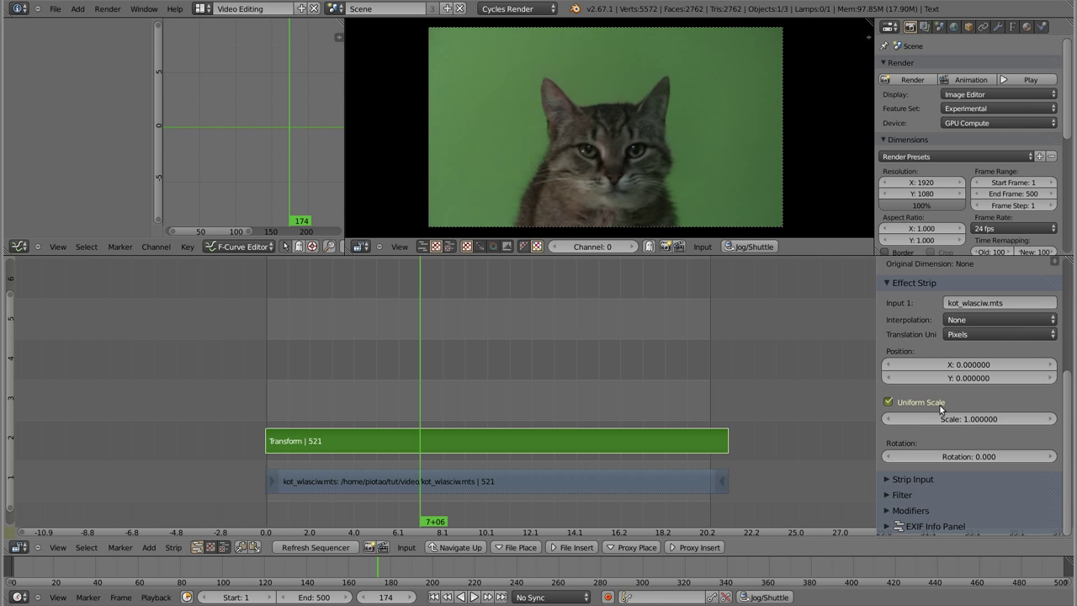
left_click(974, 423)
type("2")
key("Return")
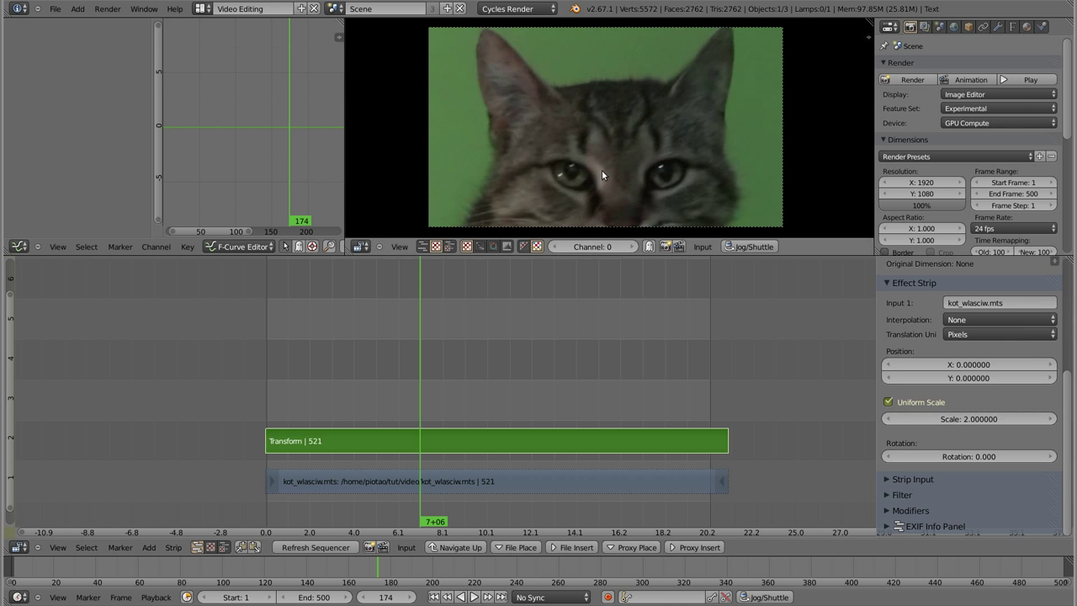
mouse_move(967, 423)
left_mouse_down()
mouse_move(1035, 421)
mouse_move(1002, 419)
left_mouse_up()
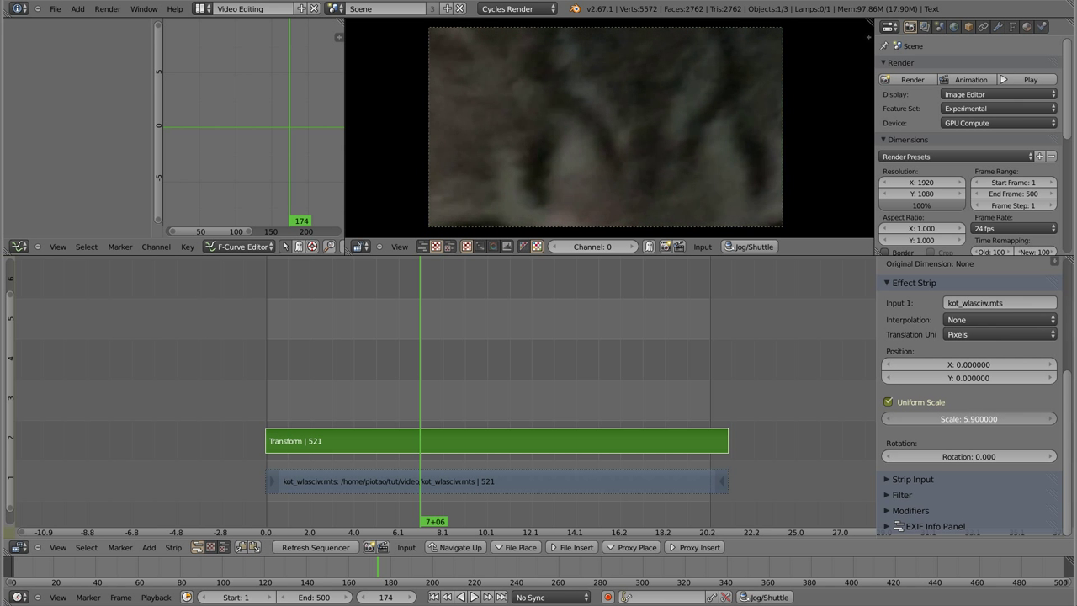
mouse_move(639, 203)
left_mouse_down()
mouse_move(640, 215)
mouse_move(637, 207)
left_mouse_up()
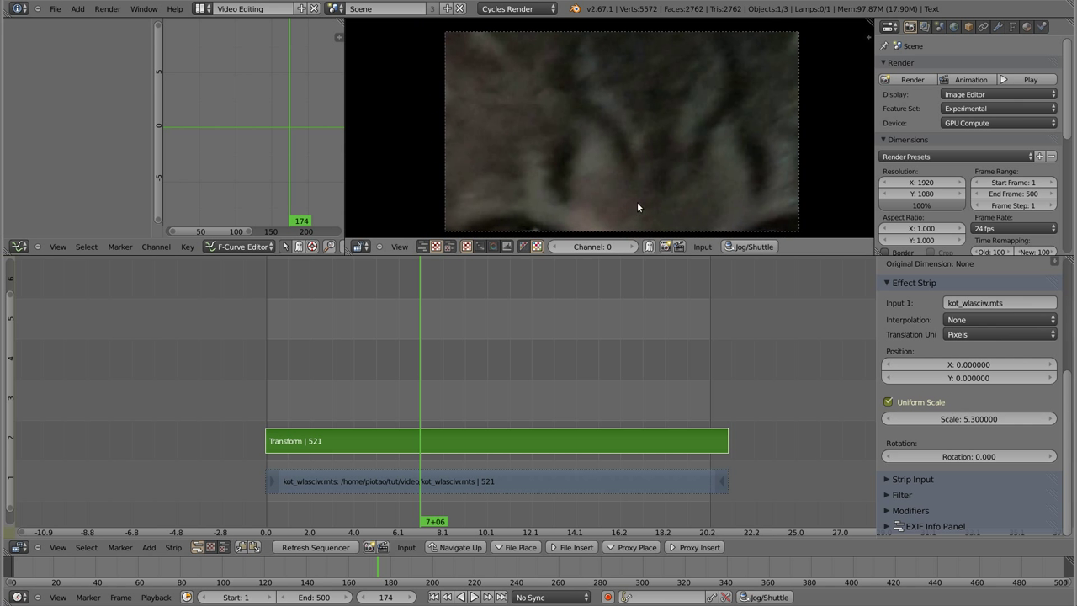
Switch translation to Percent, reach scale 10, and offset to X 48, Y about 117.
mouse_move(968, 378)
left_mouse_down()
mouse_move(934, 378)
mouse_move(976, 378)
left_mouse_up()
left_click(968, 334)
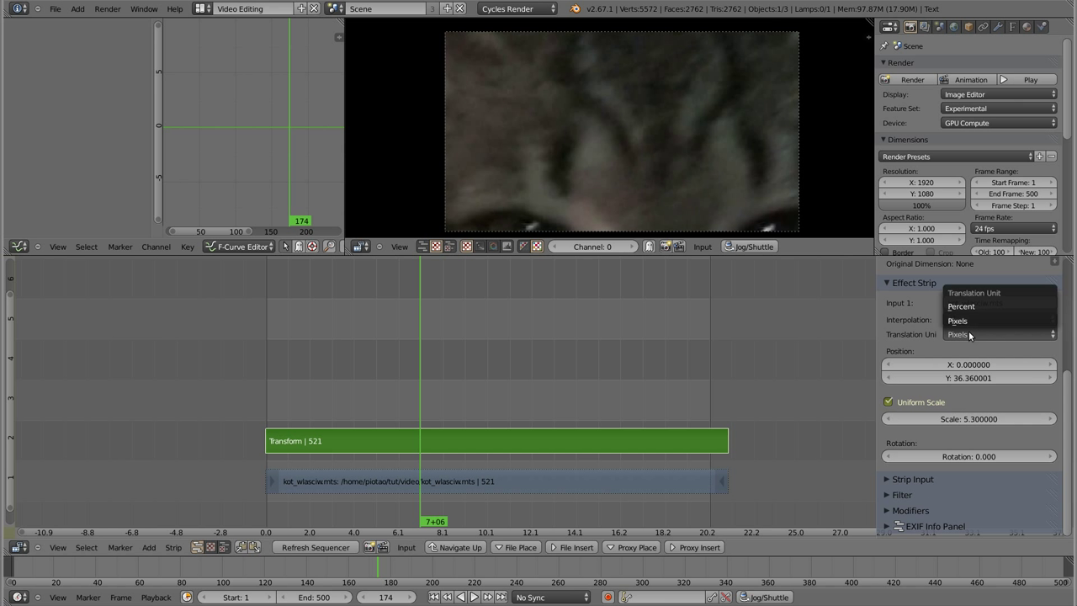
left_click(961, 306)
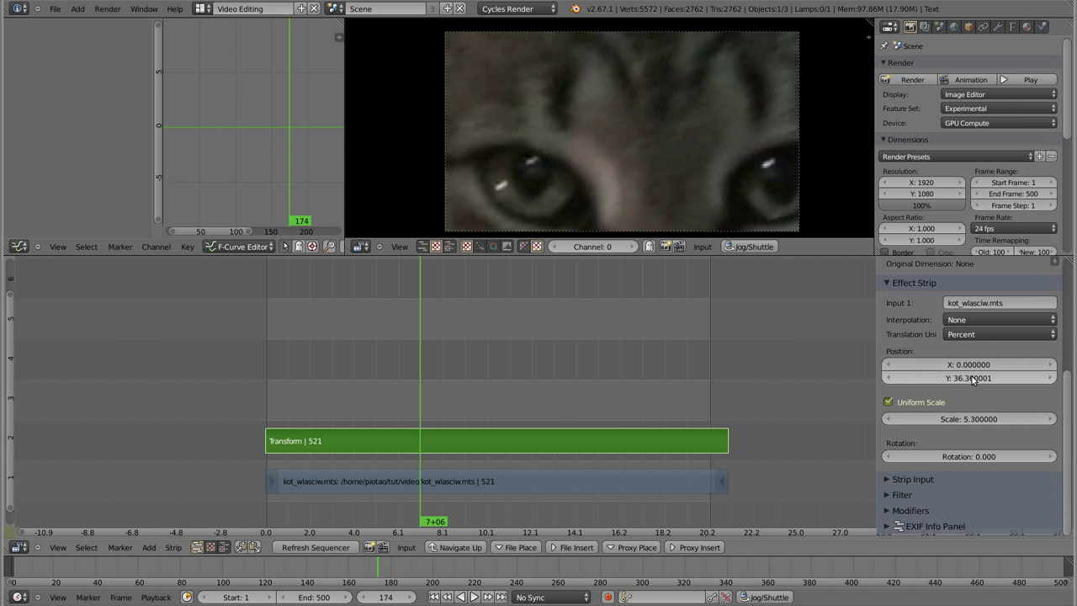
left_click_drag(972, 379, 936, 419)
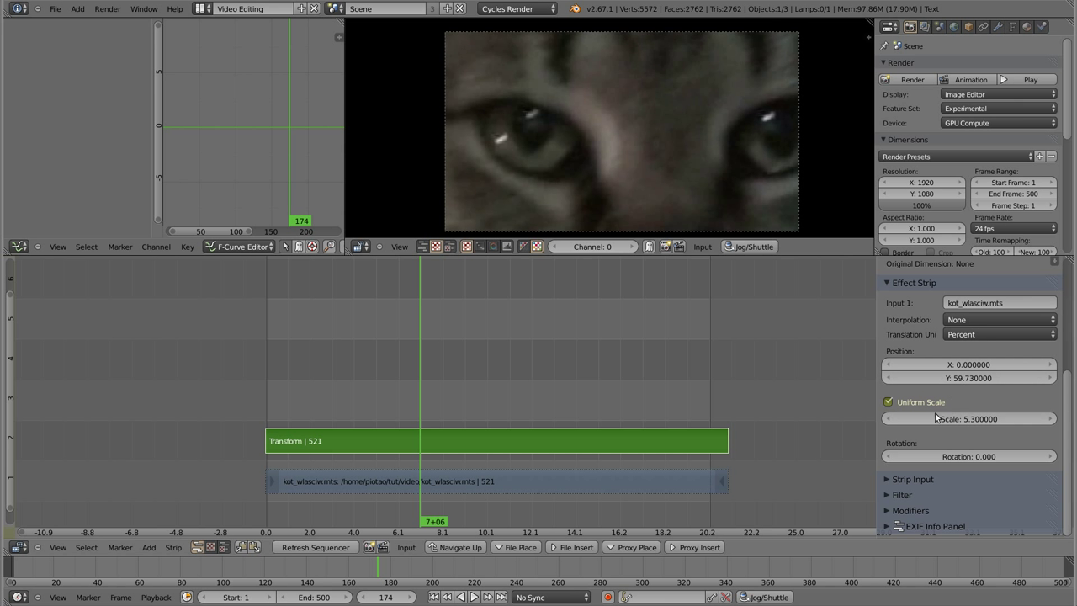
left_click_drag(968, 364, 1010, 365)
left_click_drag(977, 419, 1044, 418)
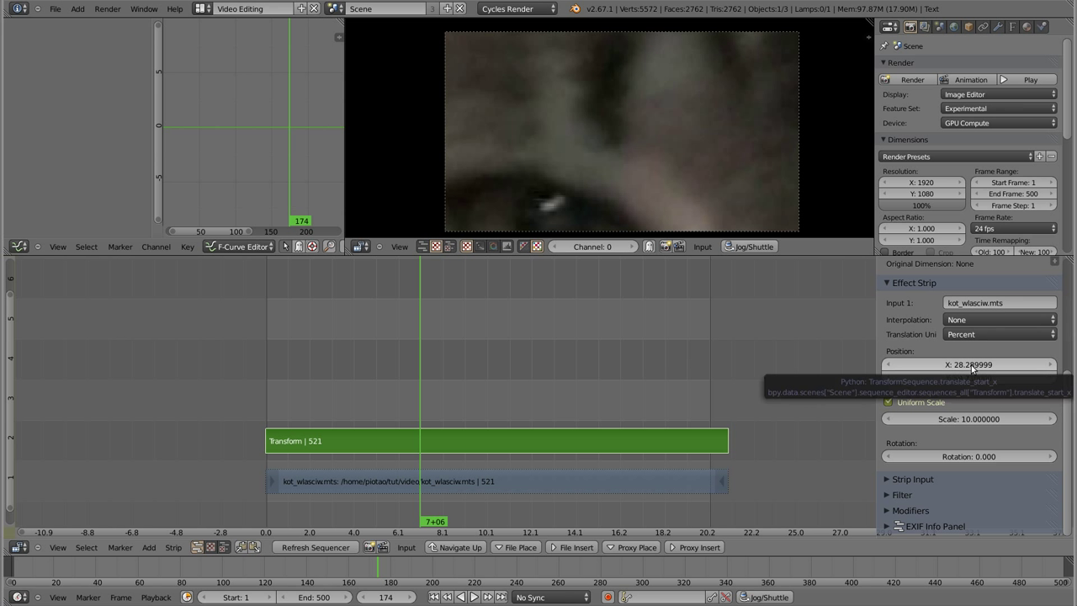
left_click_drag(968, 364, 1035, 365)
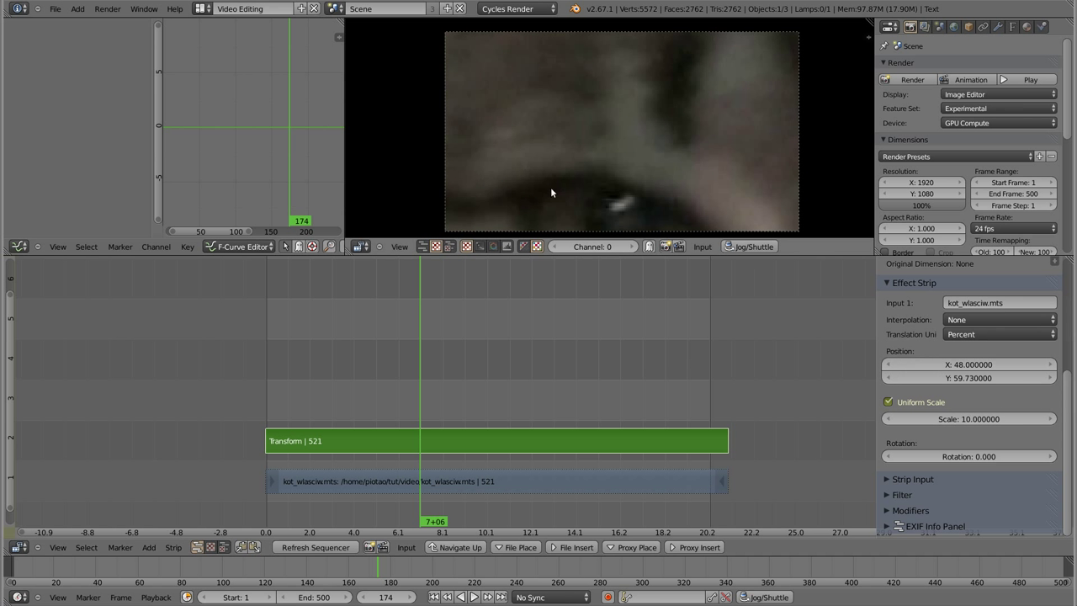
mouse_move(968, 378)
left_mouse_down()
mouse_move(1010, 378)
mouse_move(961, 408)
left_mouse_up()
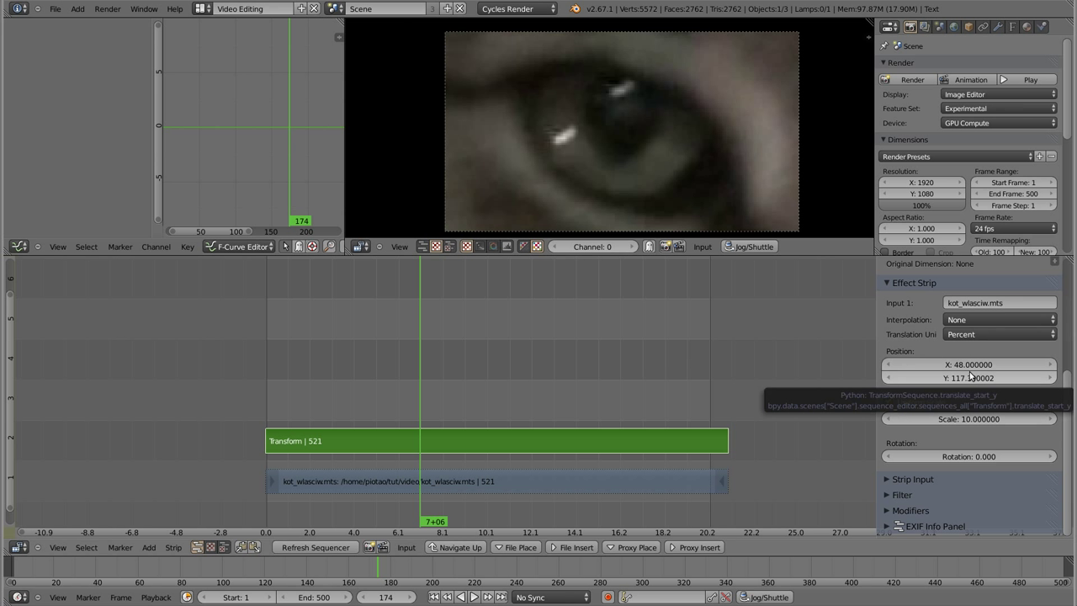
scroll(565, 126, "up", 2)
scroll(568, 146, "up", 1)
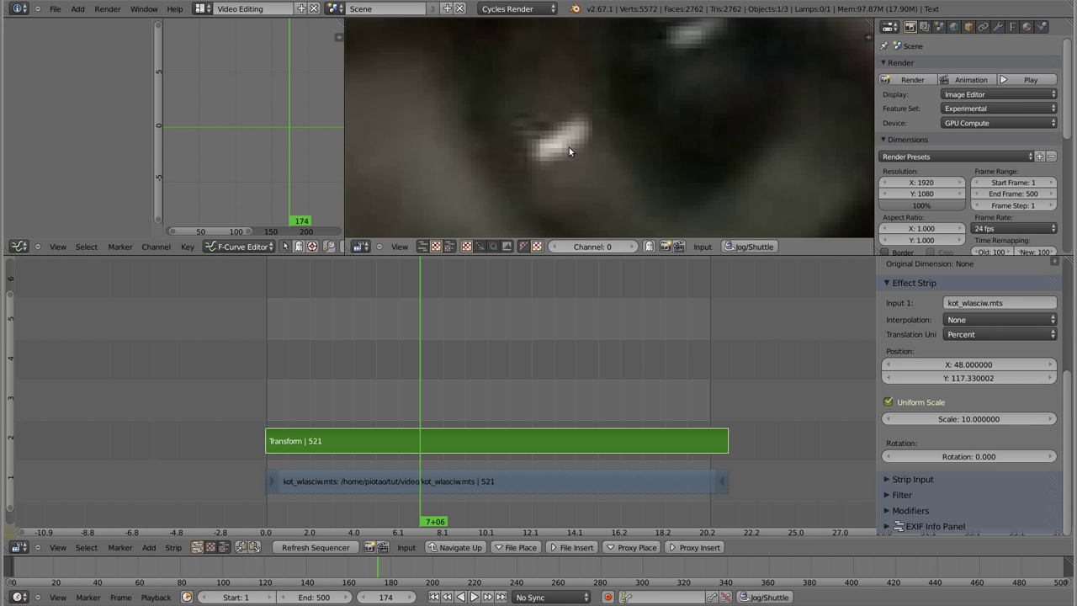
scroll(577, 128, "up", 1)
scroll(578, 127, "up", 1)
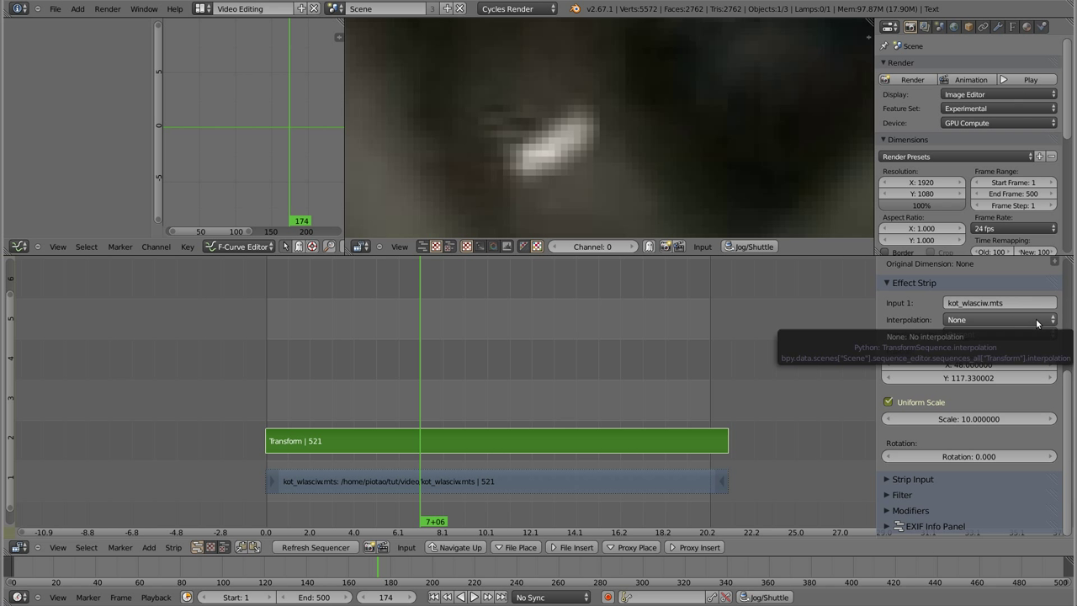
Switch the Transform interpolation to Bilinear and inspect the magnified eye pixels.
left_click(965, 319)
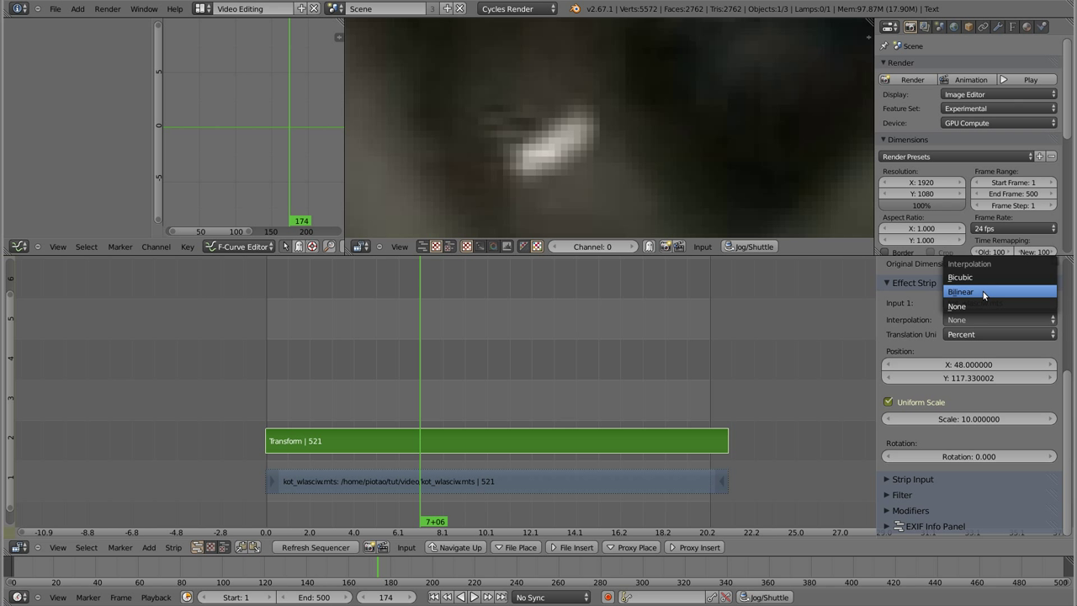
left_click(982, 291)
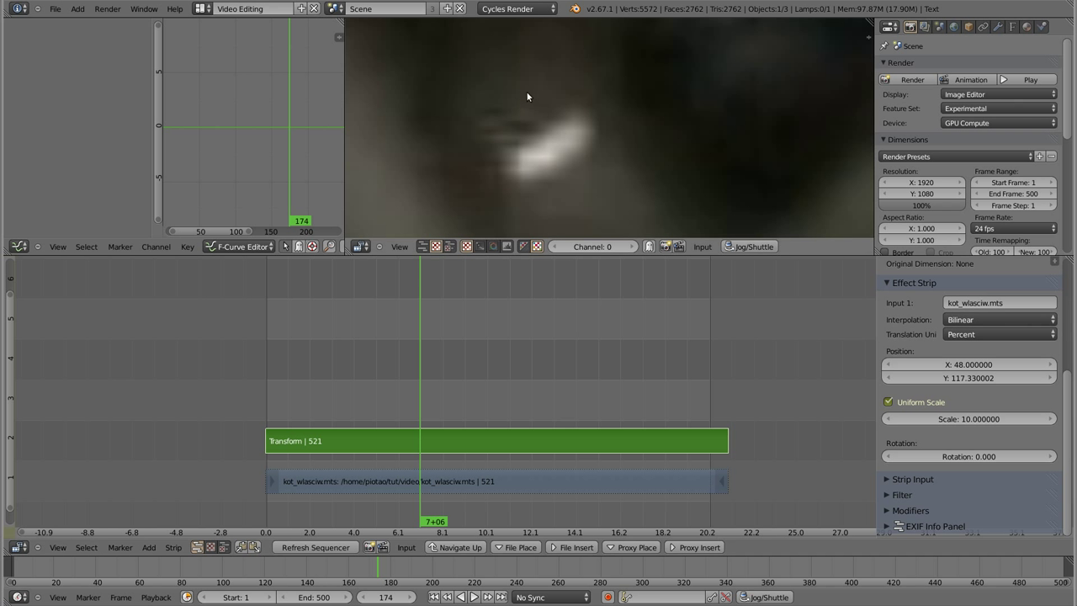
scroll(565, 138, "down", 1)
scroll(567, 142, "down", 2)
scroll(563, 143, "down", 1)
scroll(569, 143, "down", 1)
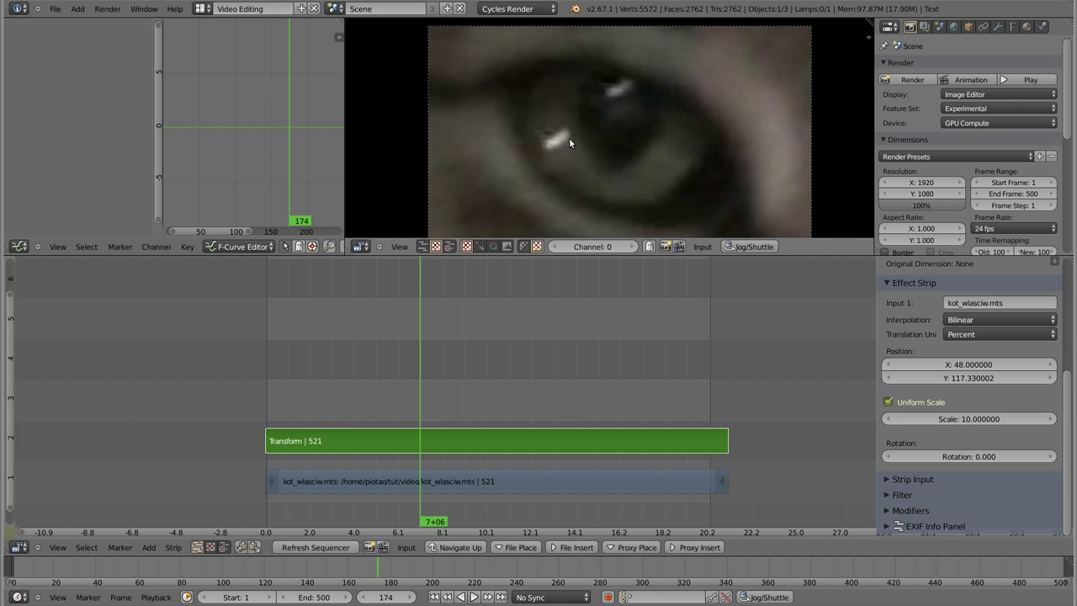
scroll(567, 141, "up", 1)
scroll(558, 139, "up", 1)
scroll(548, 141, "up", 1)
scroll(551, 148, "up", 1)
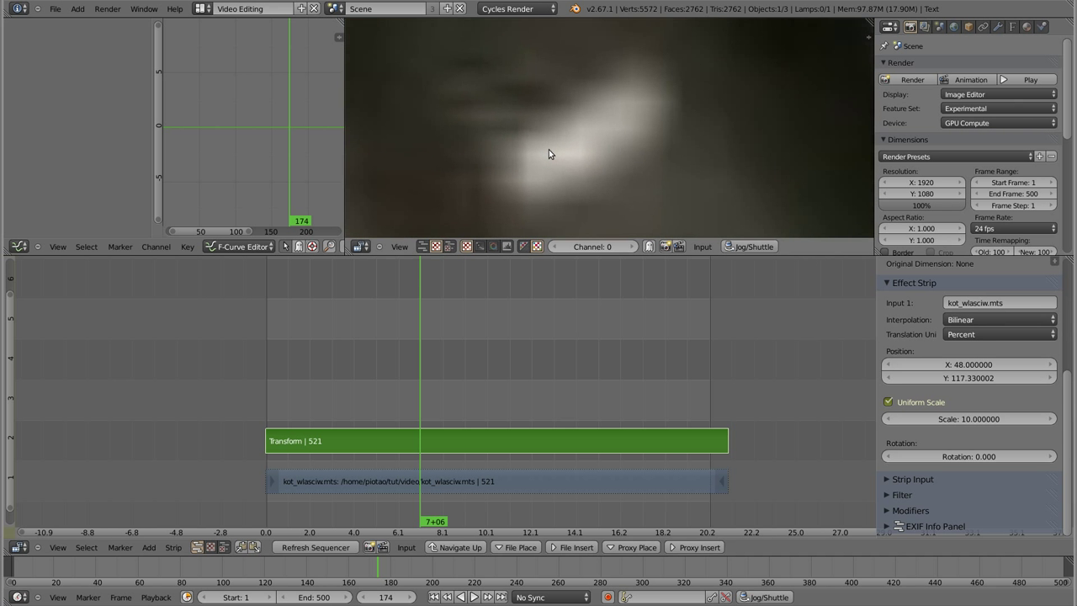
scroll(547, 150, "up", 1)
scroll(526, 126, "up", 1)
scroll(508, 118, "up", 1)
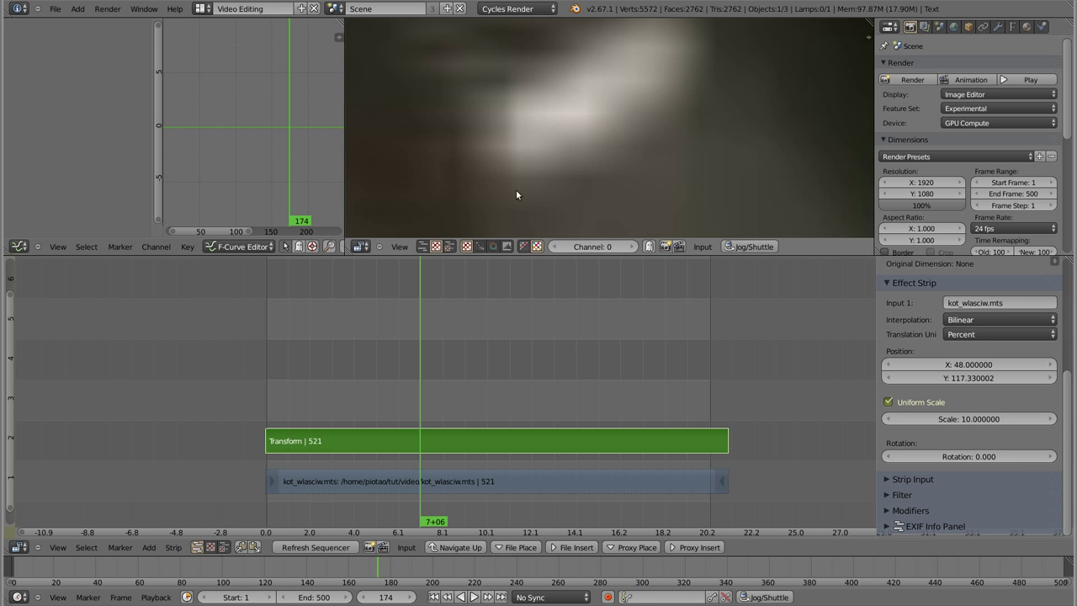
scroll(665, 101, "down", 2)
left_click_drag(639, 120, 603, 125)
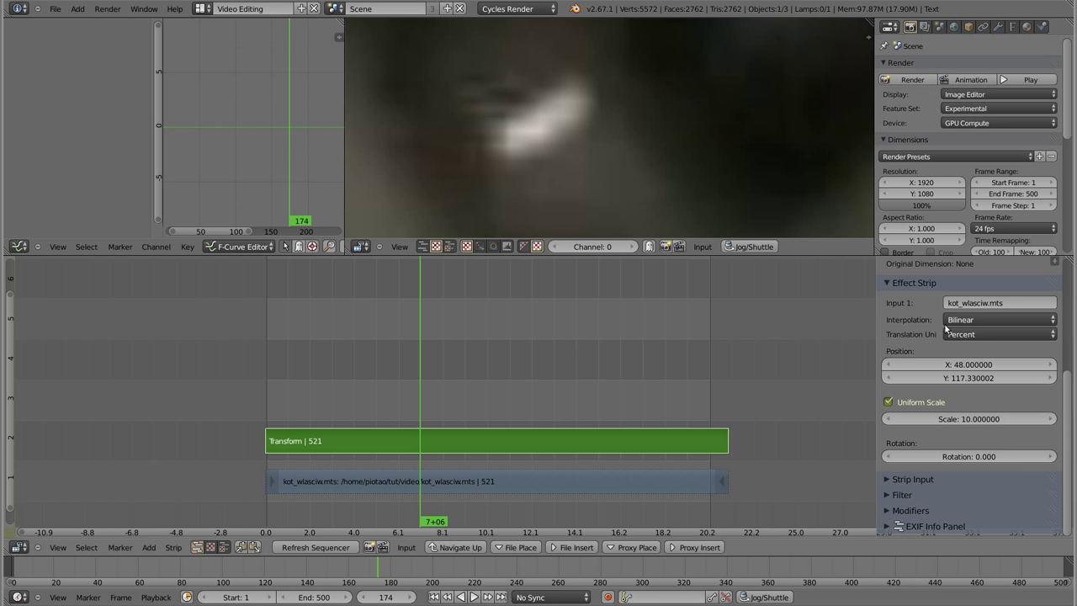
Change the Transform interpolation to Bicubic.
left_click(982, 318)
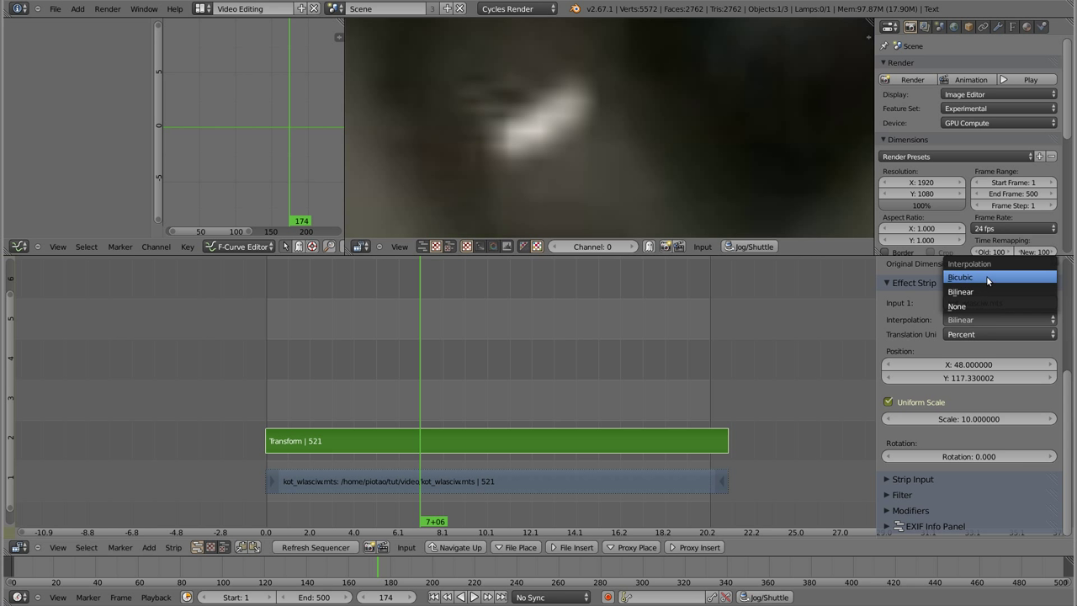
left_click(988, 279)
scroll(535, 145, "down", 2)
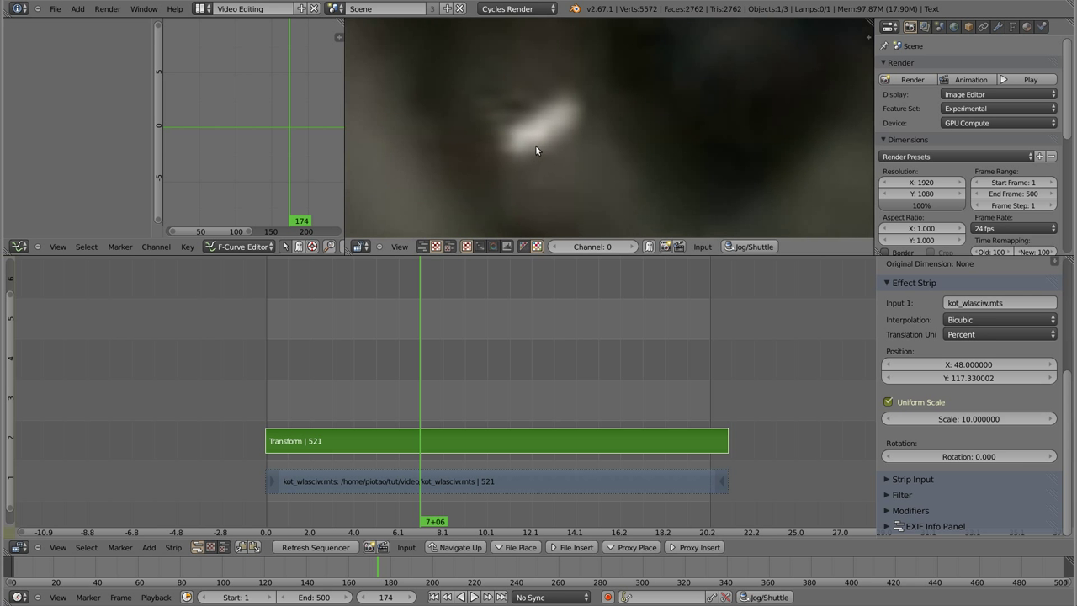
scroll(529, 148, "down", 4)
scroll(528, 148, "down", 2)
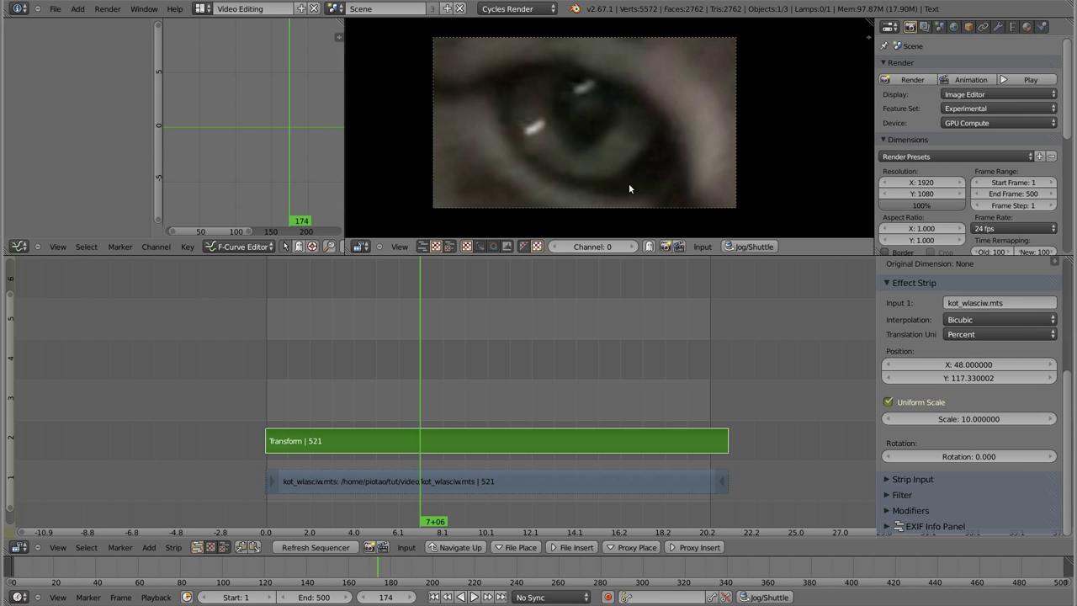
Return scale to 1 and Position X and Y to 0, toggling Uniform Scale off and on.
mouse_move(969, 418)
left_mouse_down()
mouse_move(909, 418)
mouse_move(982, 439)
left_mouse_up()
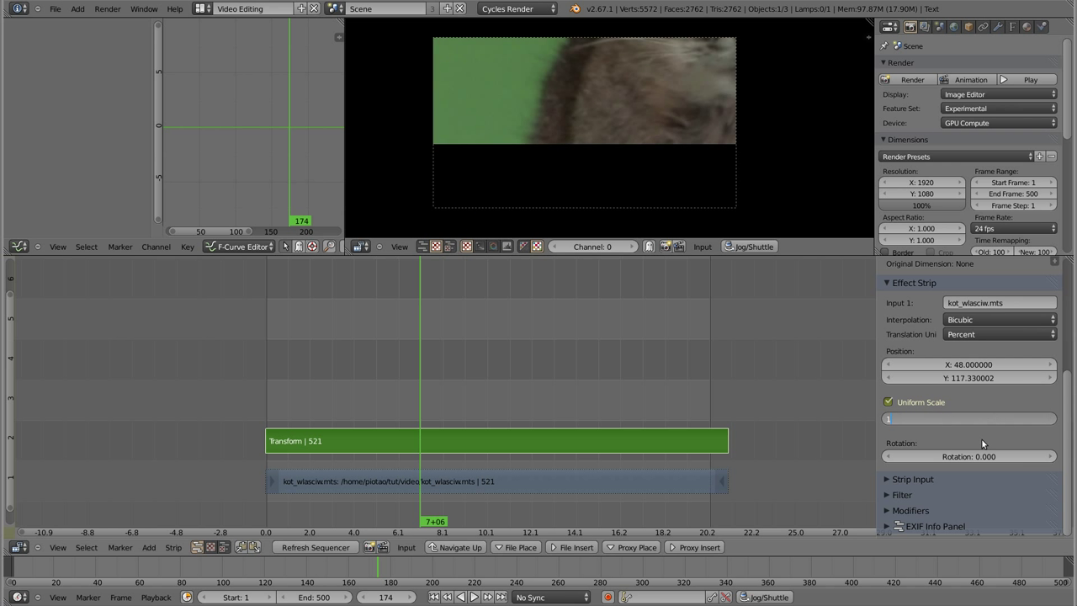
left_click(969, 368)
type("0")
key("Return")
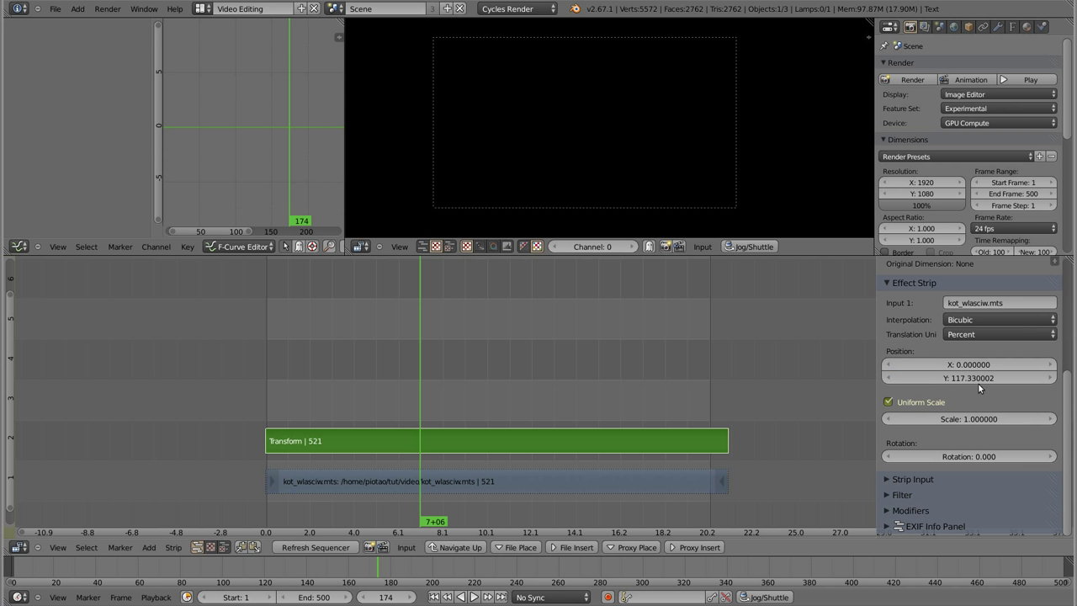
left_click(978, 380)
type("0")
key("Return")
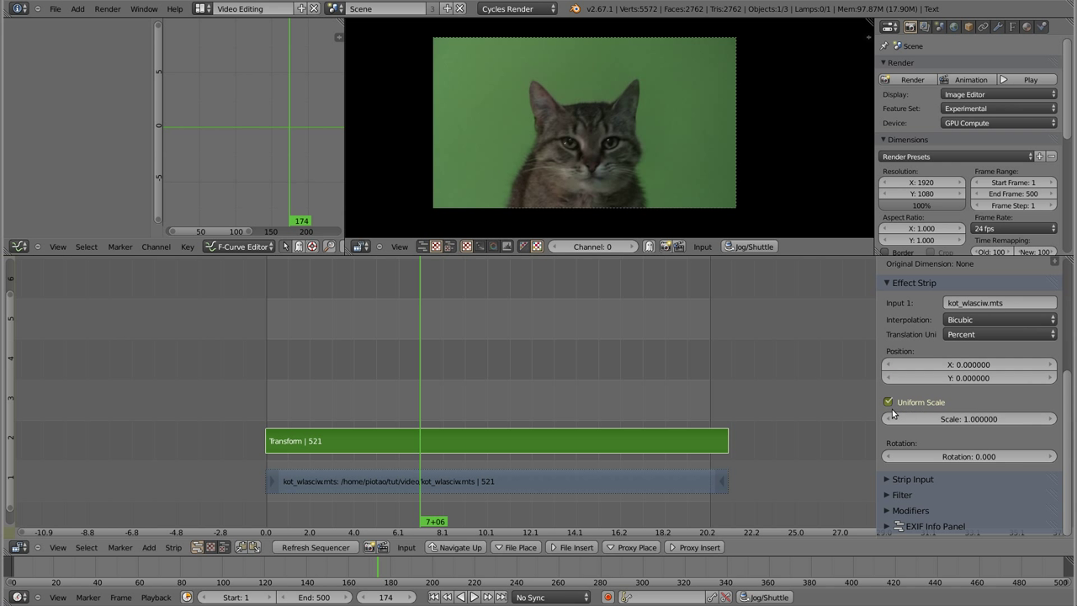
left_click(890, 403)
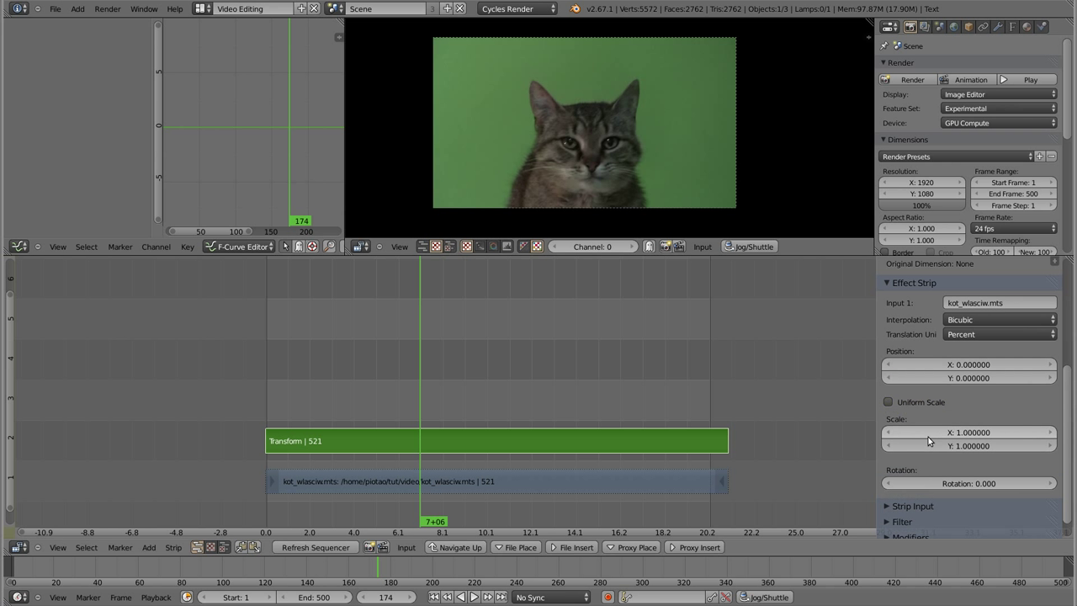
left_click(889, 403)
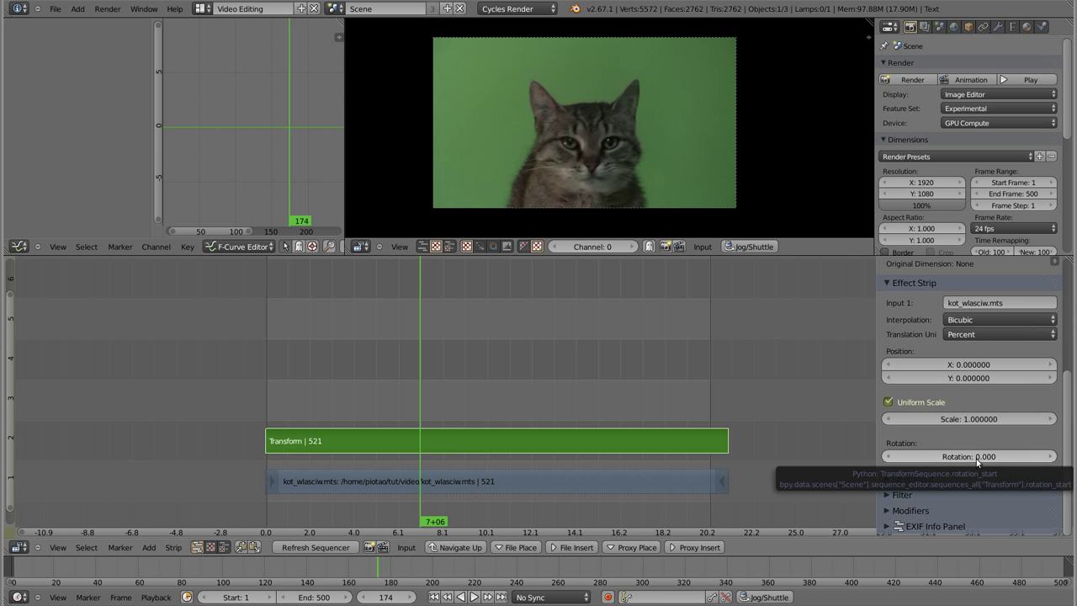
Test-rotate the cat clip, then set the Transform strip's interpolation to Bilinear.
left_click_drag(968, 460, 1052, 461)
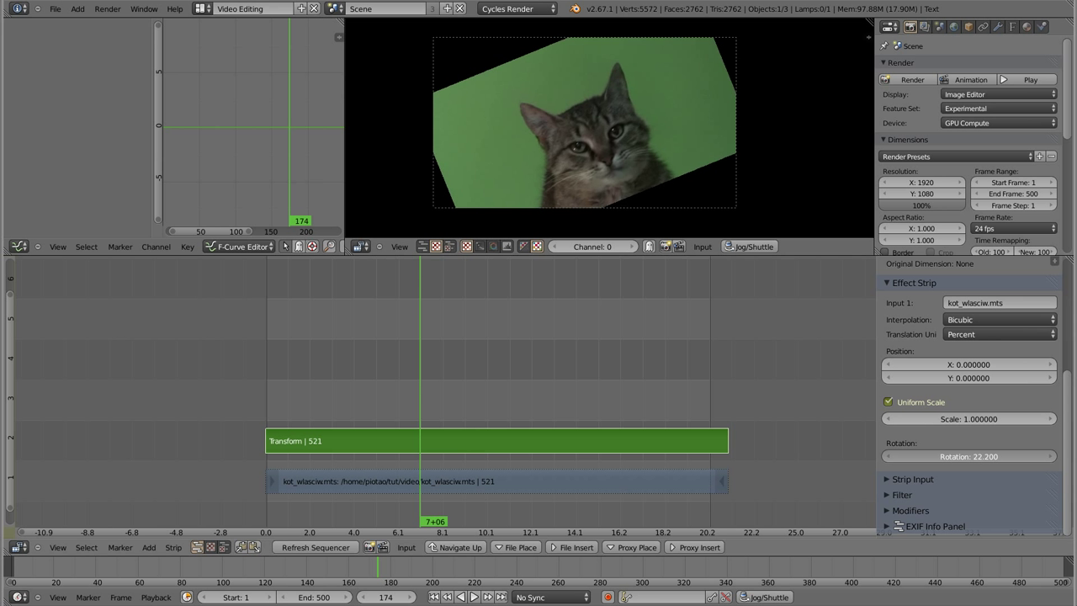
left_click(959, 319)
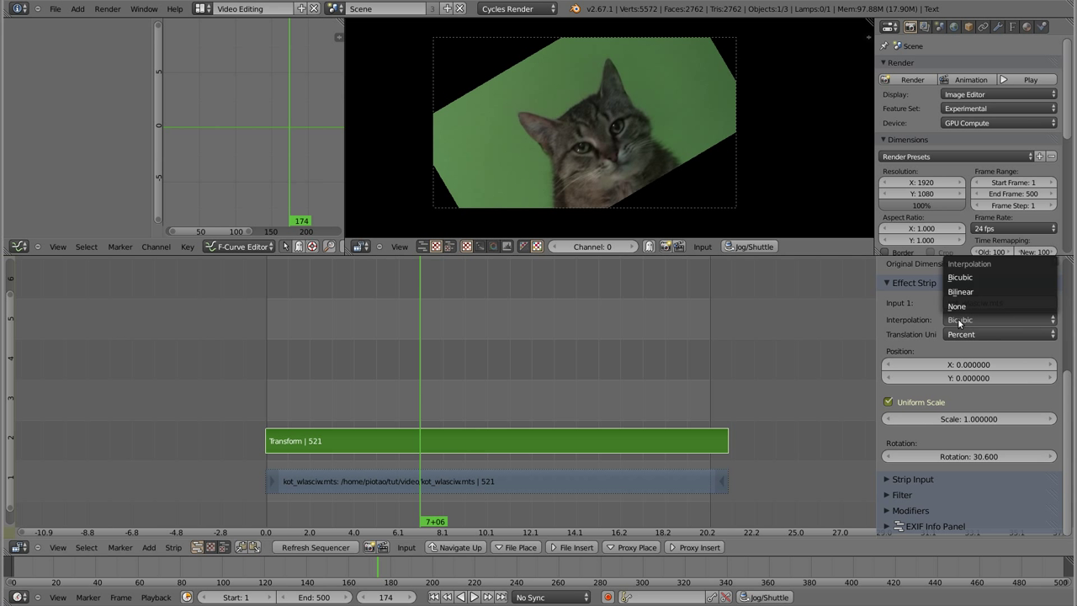
left_click(963, 302)
Reset the cat clip's rotation to 0, turn off Uniform Scale, and scrub the footage.
left_click_drag(957, 457, 446, 457)
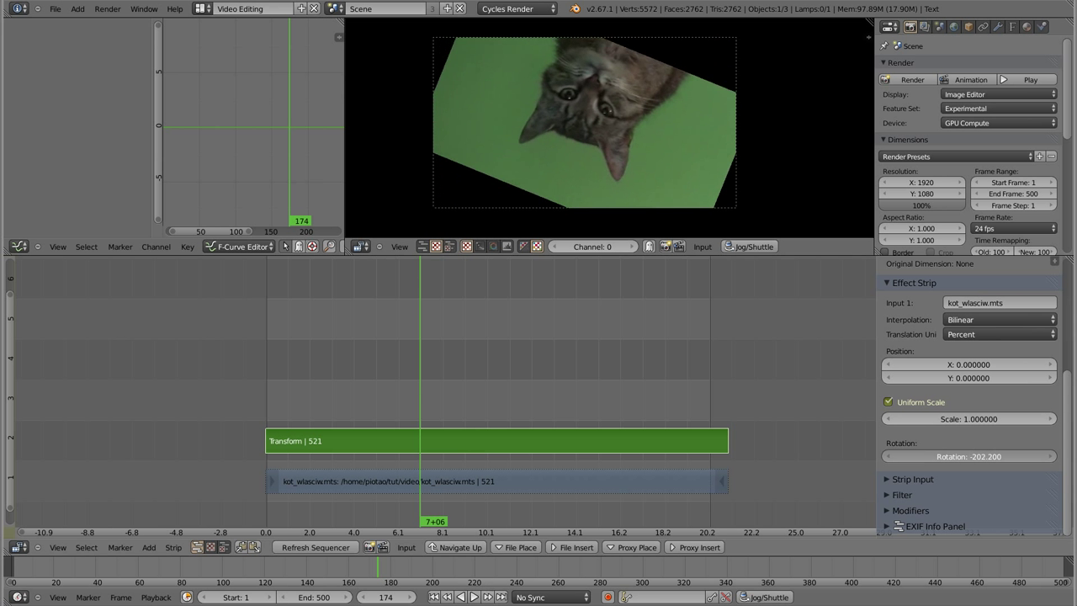
mouse_move(446, 456)
left_mouse_down()
mouse_move(391, 456)
mouse_move(959, 455)
left_mouse_up()
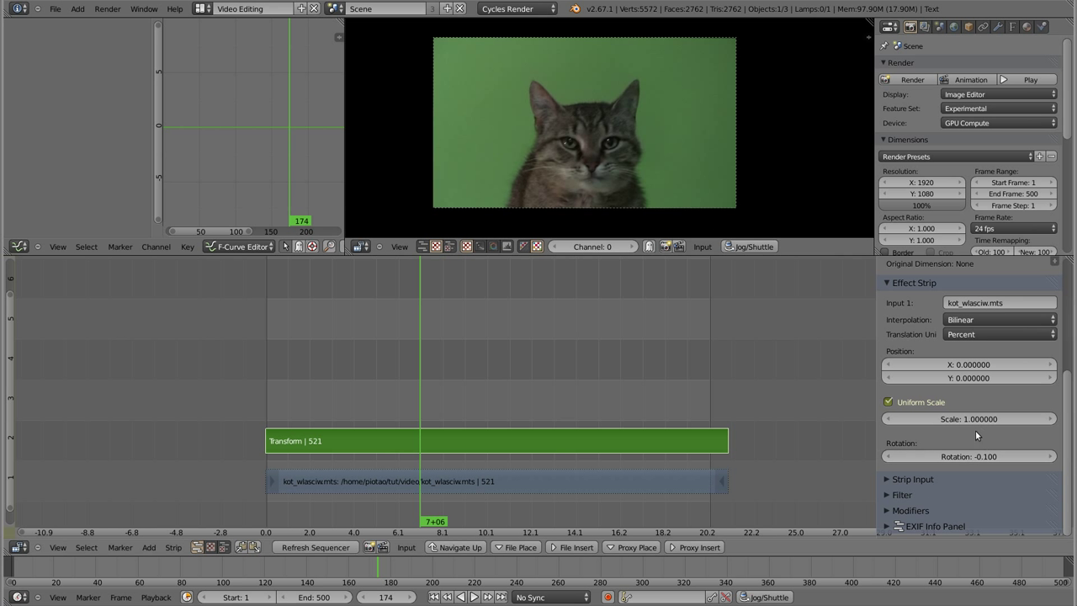
key("BackSpace")
left_click(895, 402)
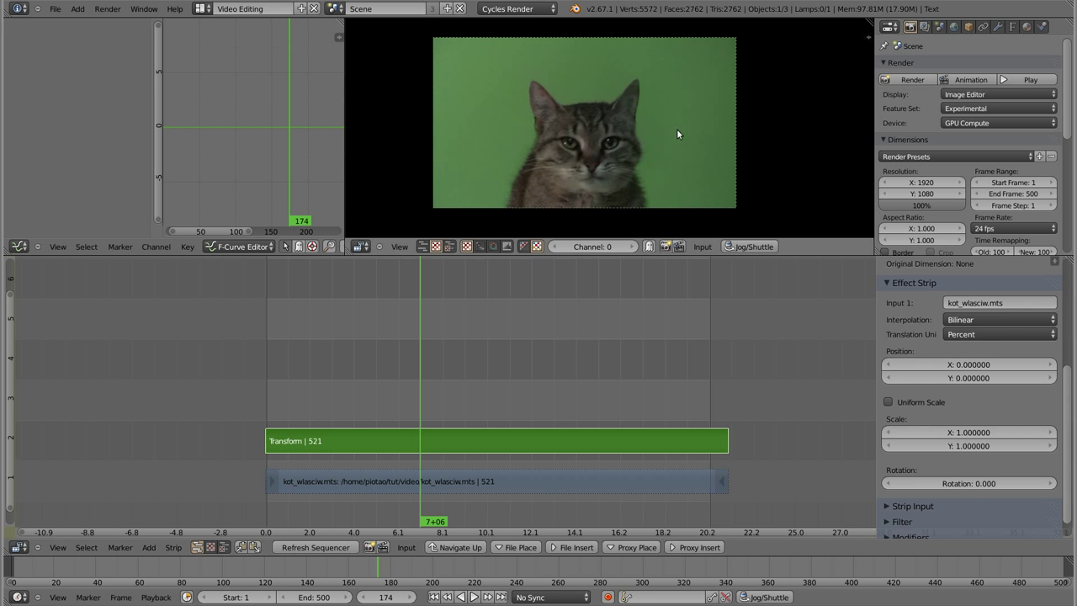
mouse_move(372, 351)
left_mouse_down()
mouse_move(608, 353)
mouse_move(387, 371)
left_mouse_up()
Add piotao.ogv as a movie strip on channel 3 and slide it to start at frame 1.
key("shift+a")
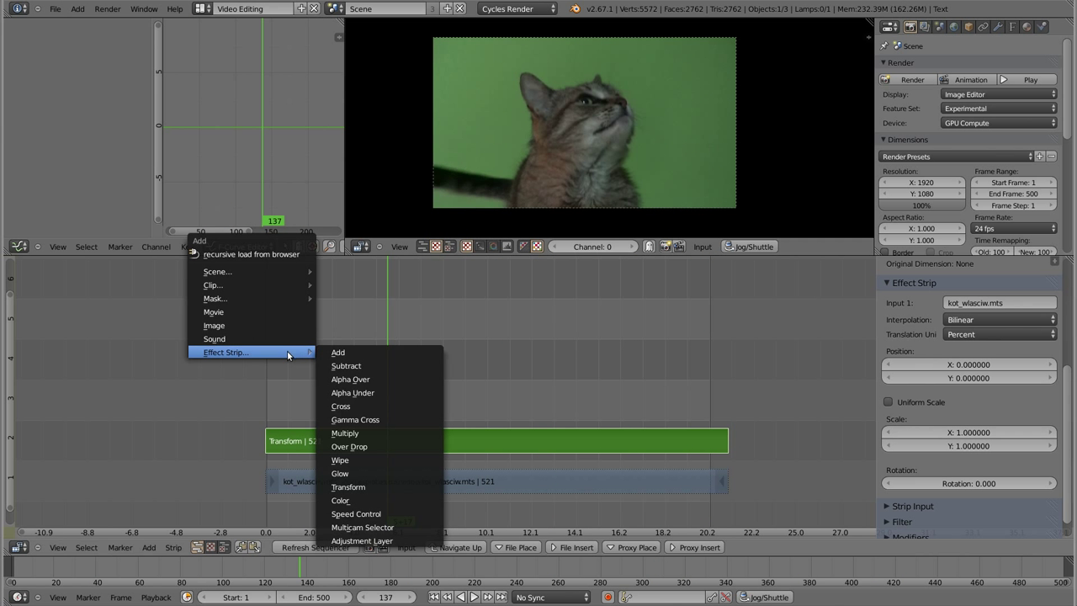
left_click(220, 312)
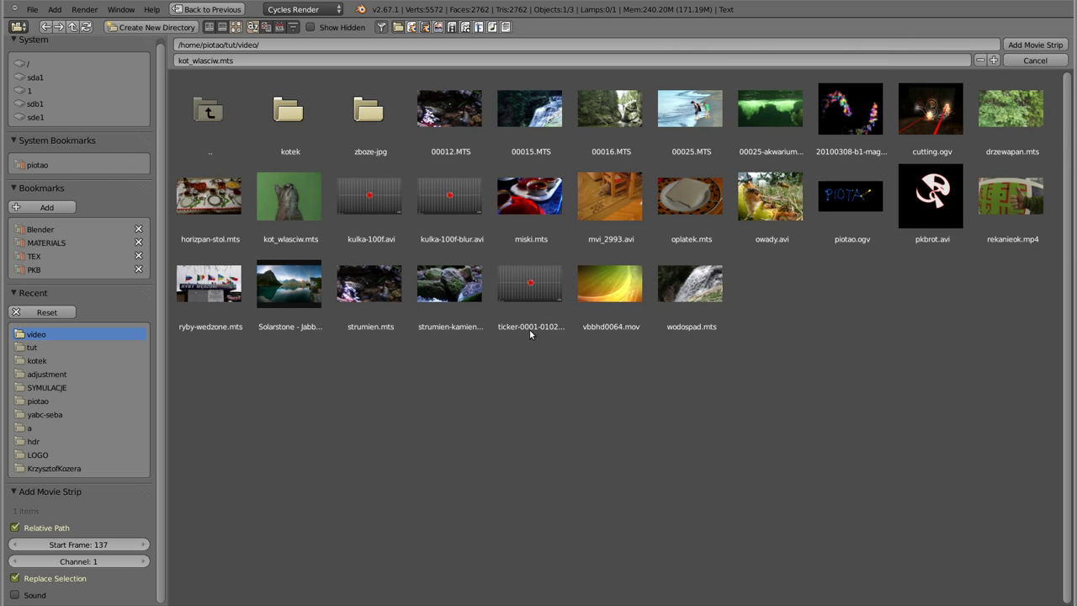
left_click(823, 208)
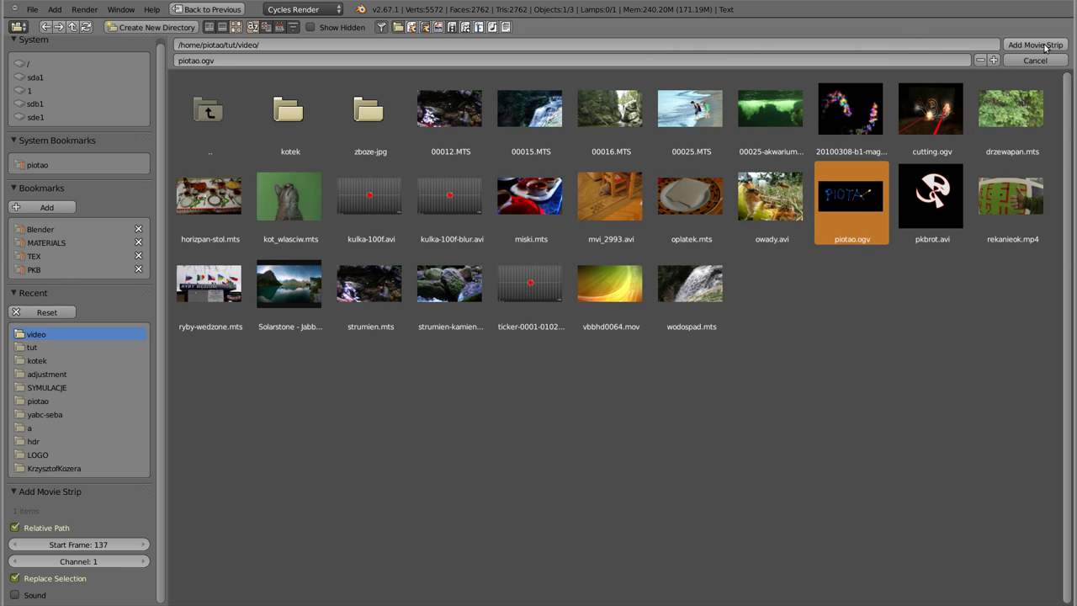
left_click(1035, 45)
left_click_drag(474, 403, 354, 404)
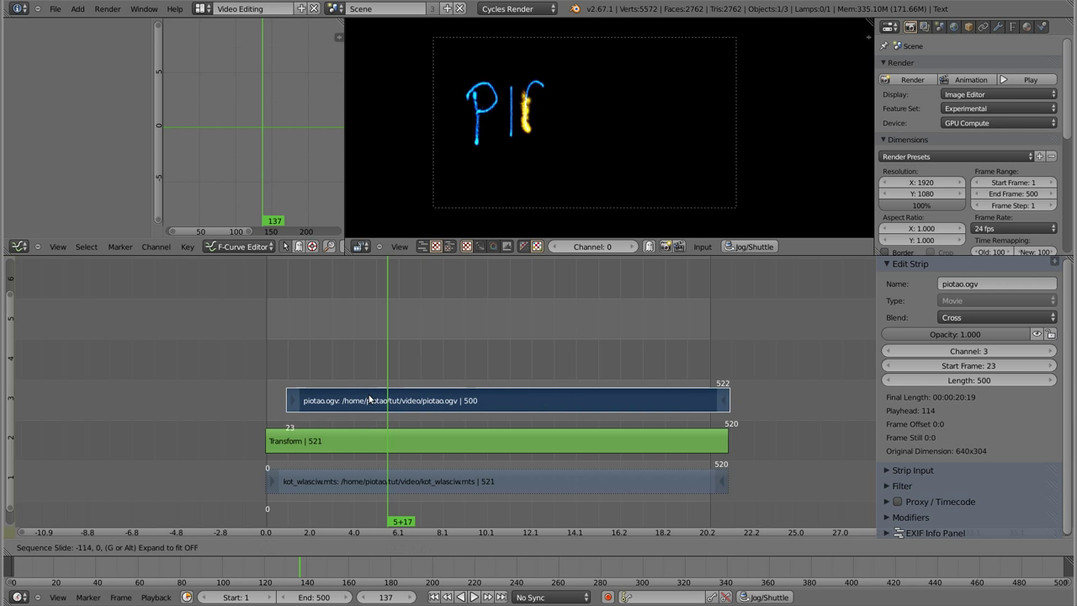
left_click(353, 404)
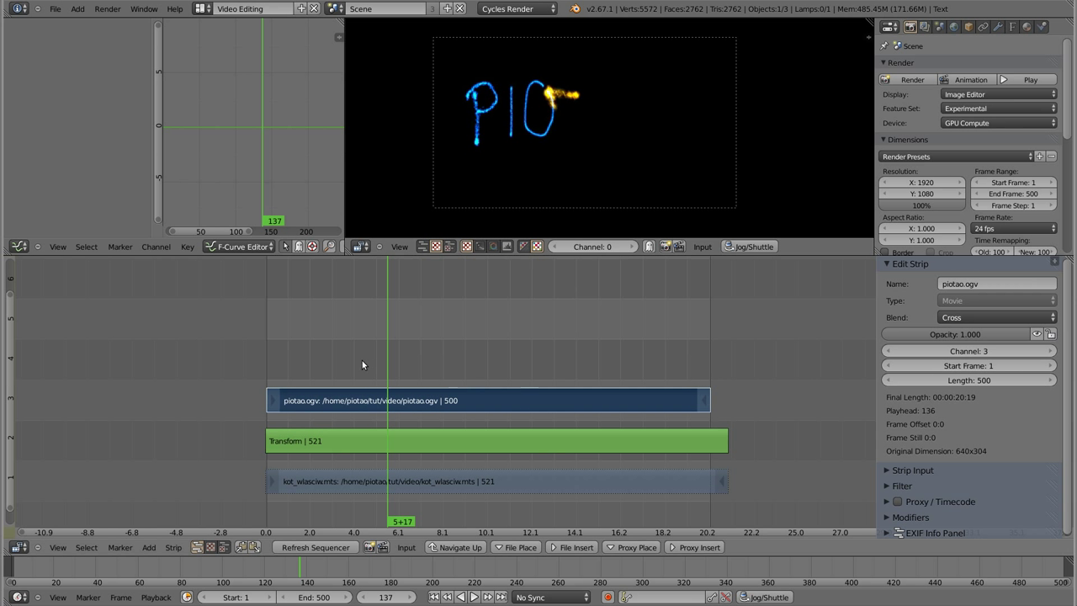
Scrub piotao.ogv to around frame 268 to check the light-painted PIOTAO lettering, then open the Add menu.
mouse_move(271, 375)
left_mouse_down()
mouse_move(528, 378)
mouse_move(382, 375)
left_mouse_up()
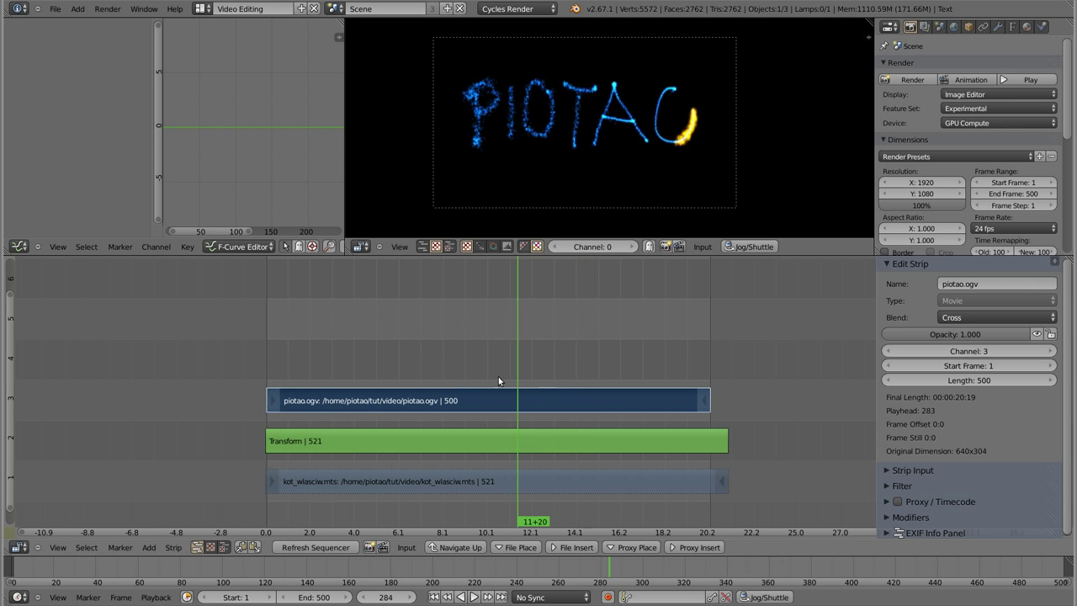
left_click_drag(382, 375, 503, 376)
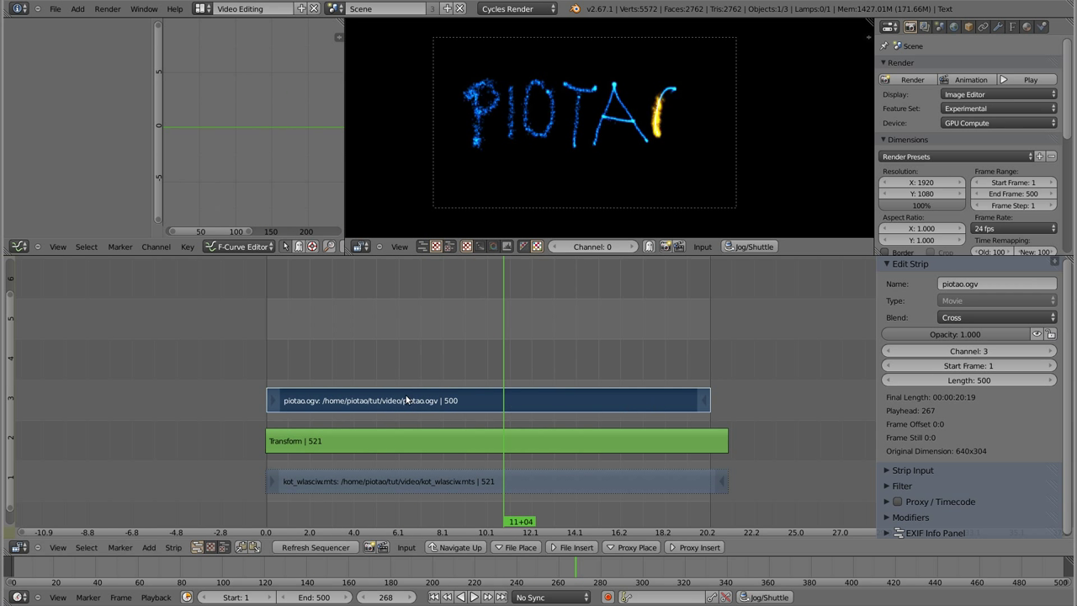
key("shift+a")
Add a Transform effect strip to the piotao.ogv clip.
mouse_move(401, 436)
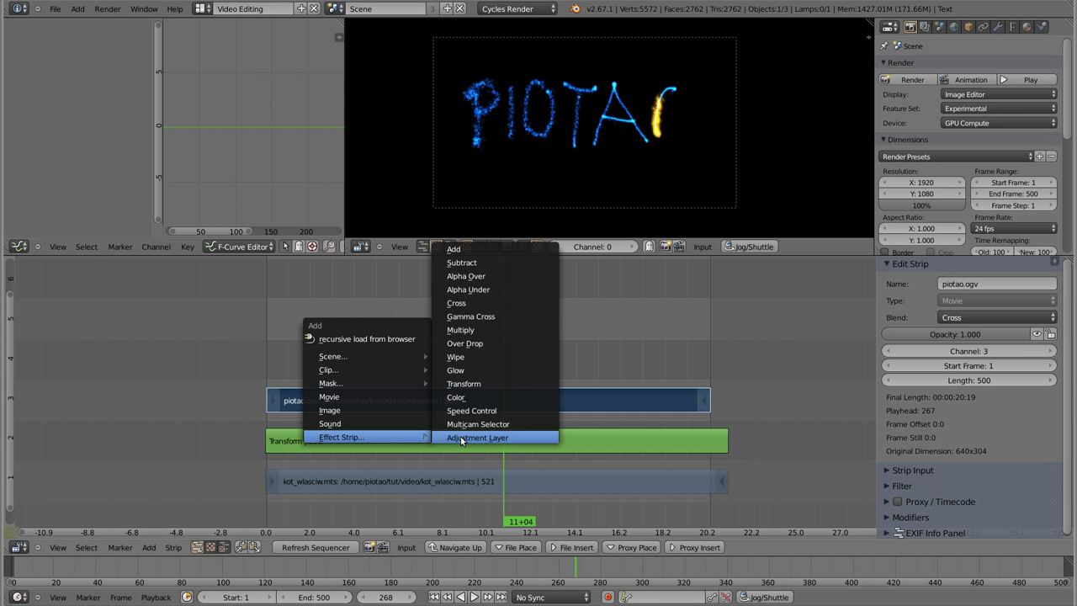
left_click(470, 385)
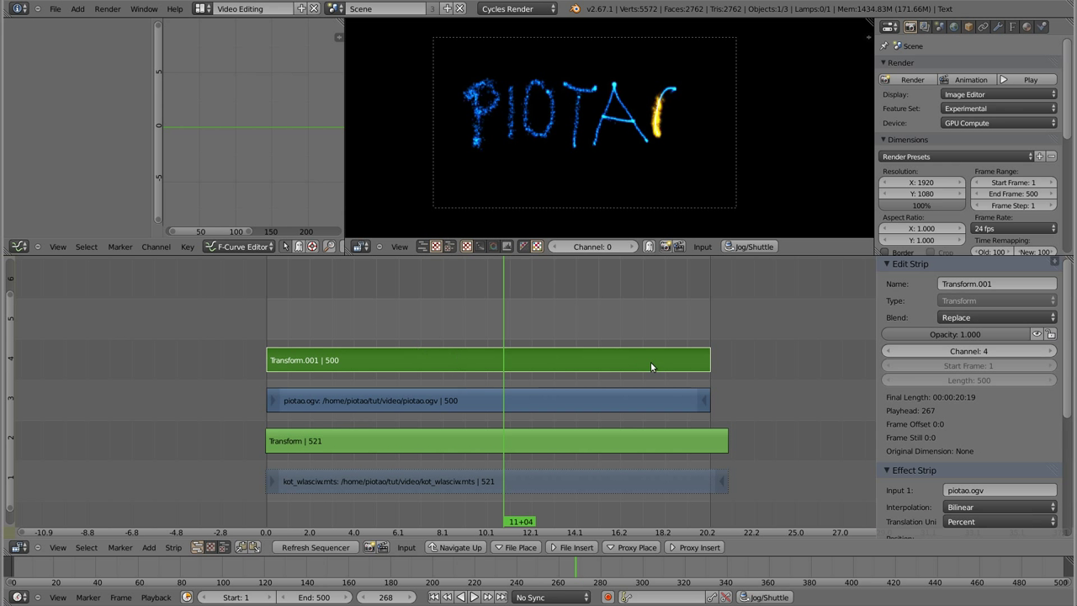
scroll(938, 407, "down", 3)
scroll(944, 425, "down", 3)
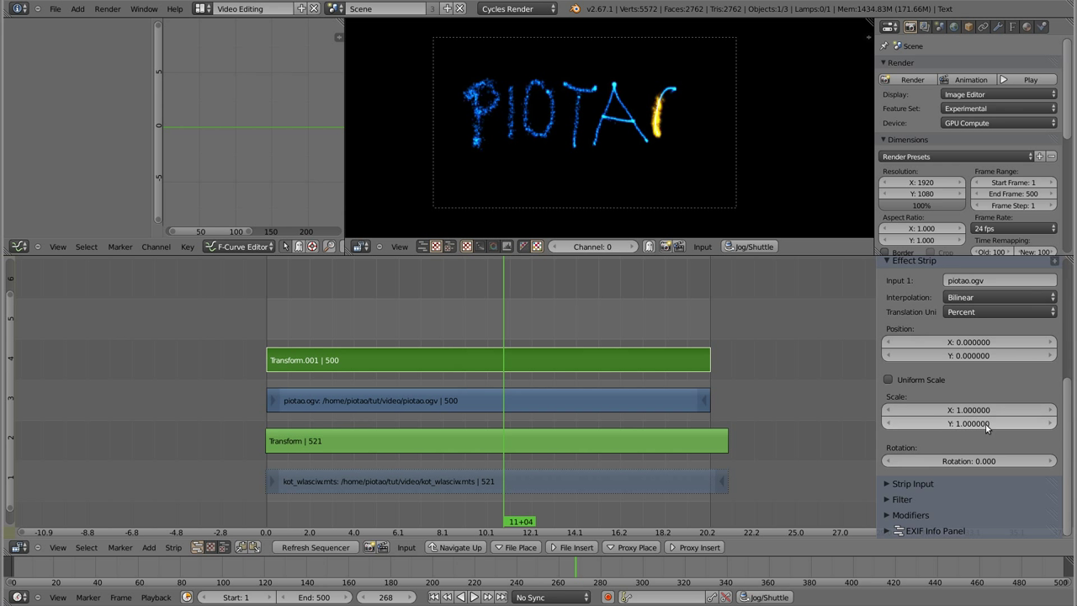
With Uniform Scale off, set title scale 0.61/0.31 and position 0.99/33, then scrub to check.
left_click_drag(988, 428, 943, 428)
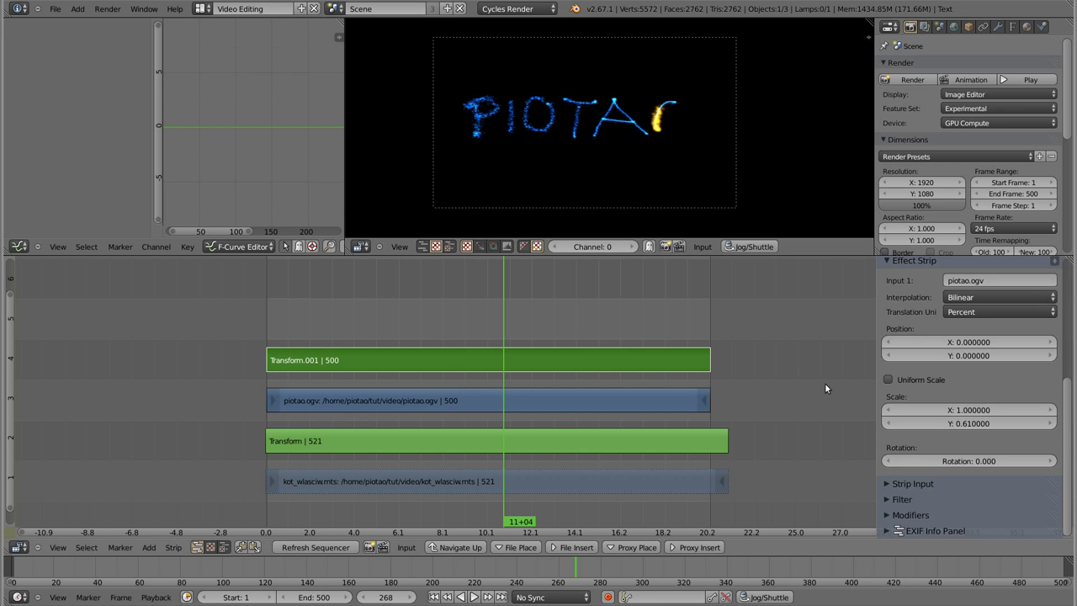
left_click(890, 380)
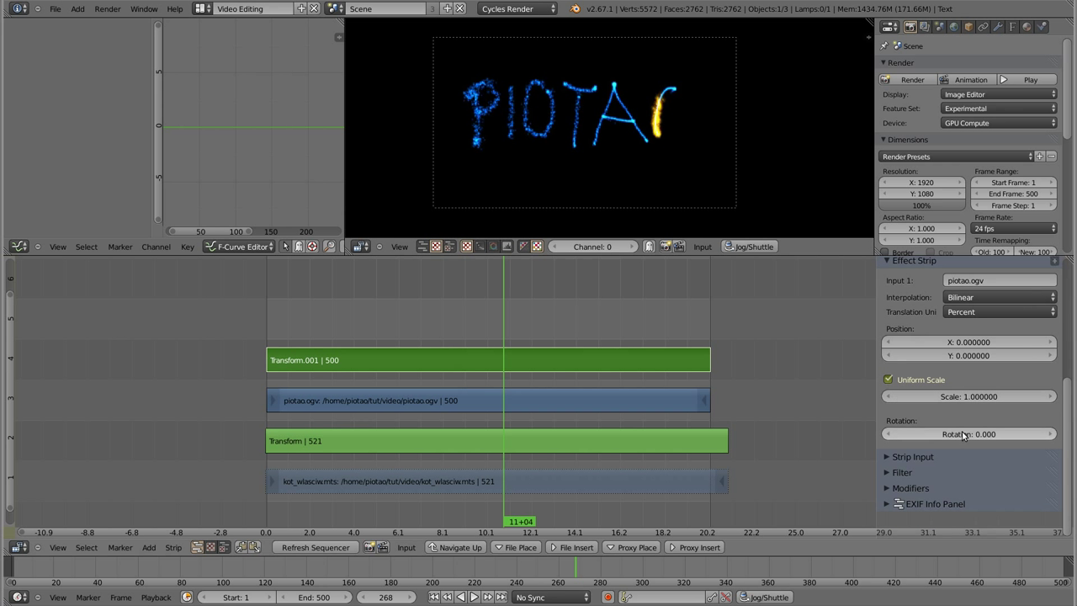
left_click(890, 380)
mouse_move(974, 423)
left_mouse_down()
mouse_move(934, 423)
mouse_move(926, 409)
mouse_move(959, 410)
left_mouse_up()
left_click_drag(968, 355, 1043, 355)
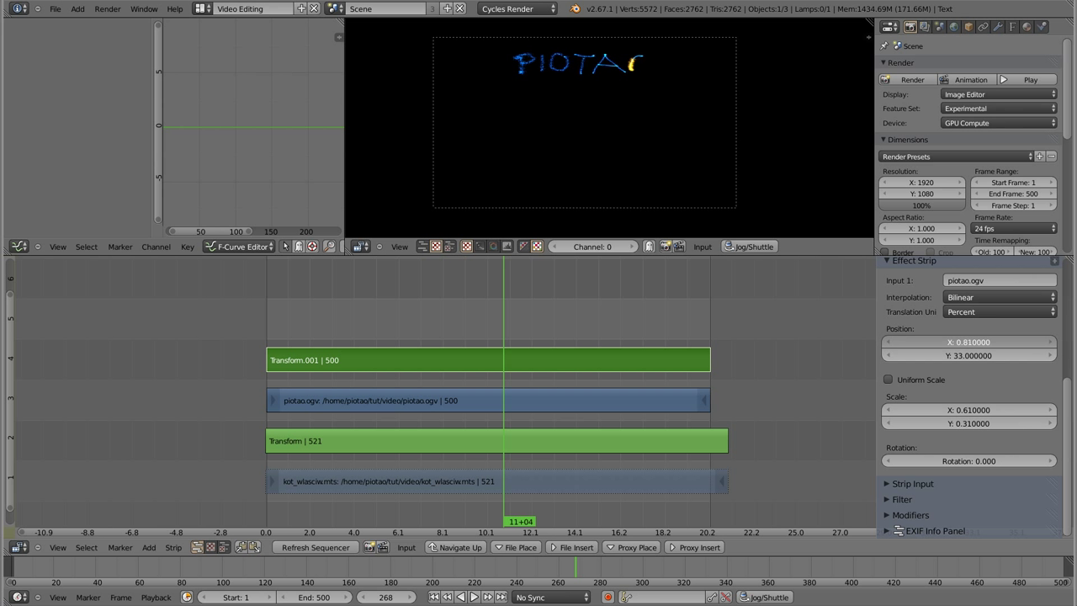
left_click_drag(967, 342, 959, 342)
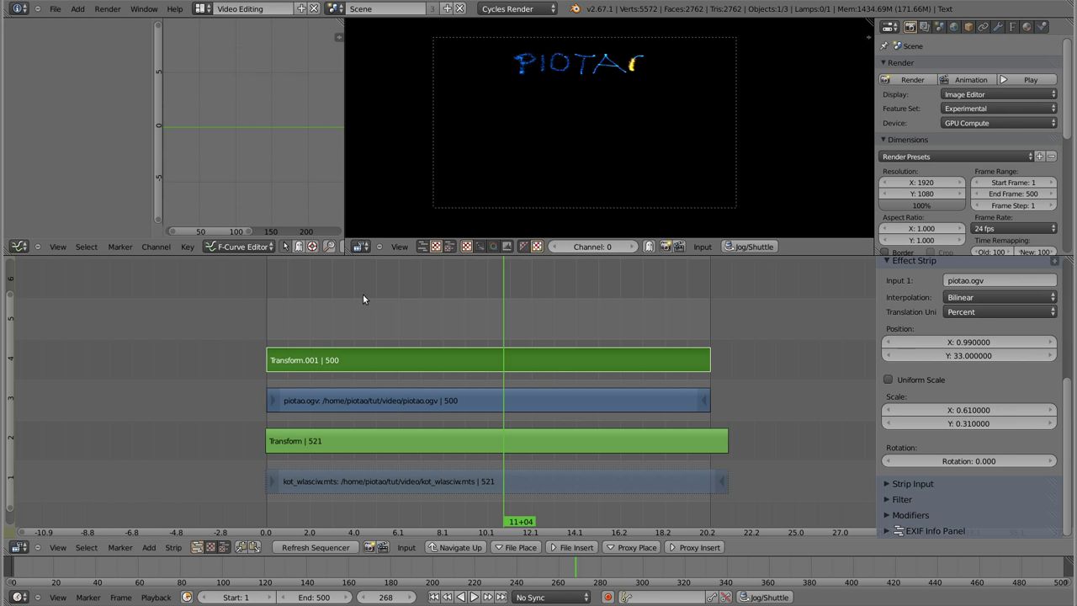
left_click_drag(268, 334, 438, 337)
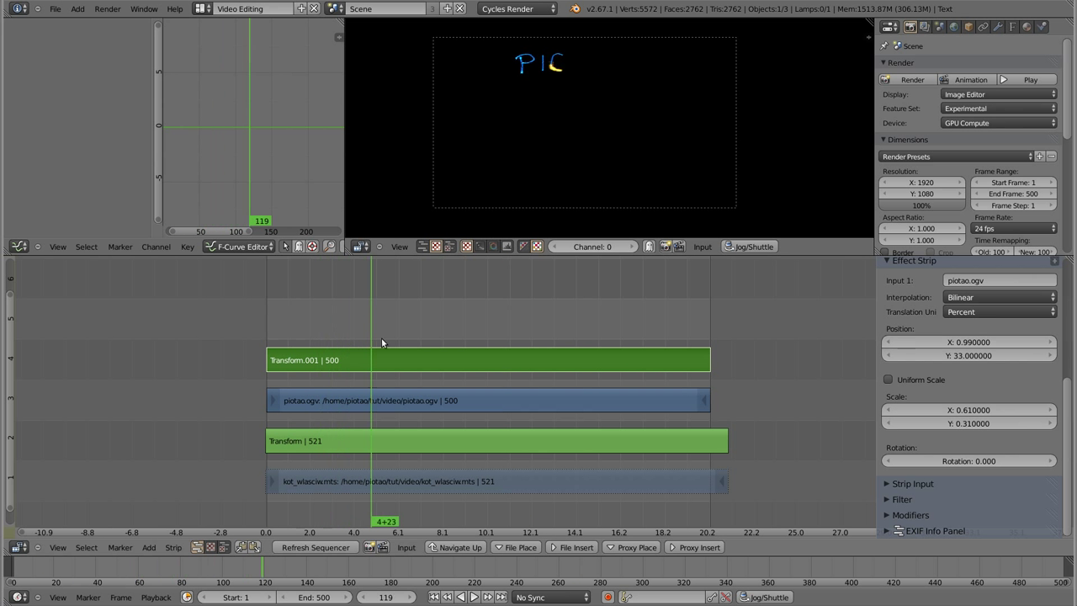
mouse_move(439, 337)
left_mouse_down()
mouse_move(504, 334)
mouse_move(337, 322)
left_mouse_up()
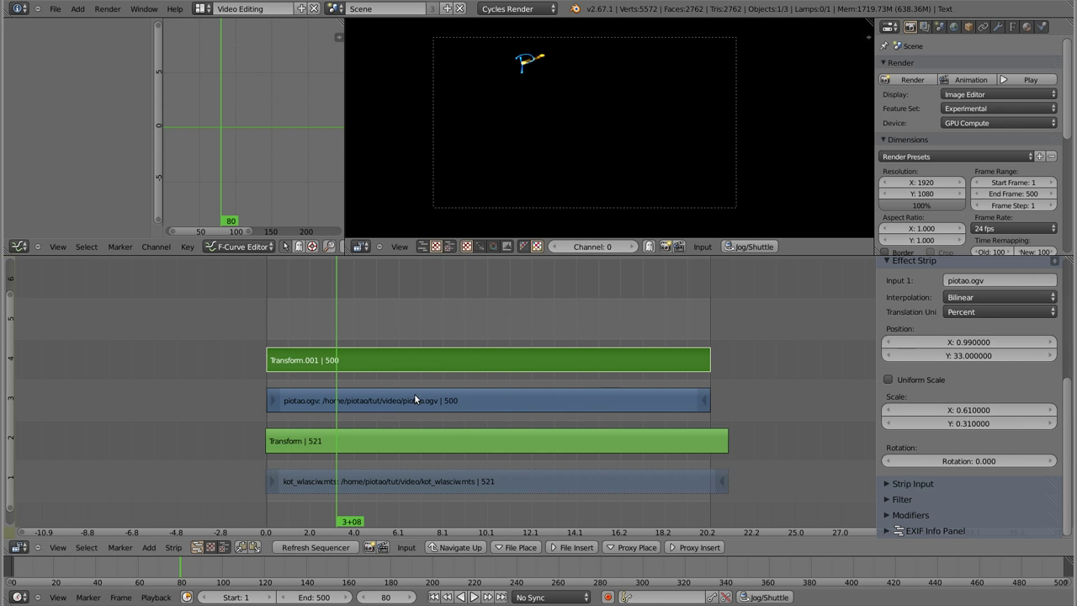
right_click(503, 401)
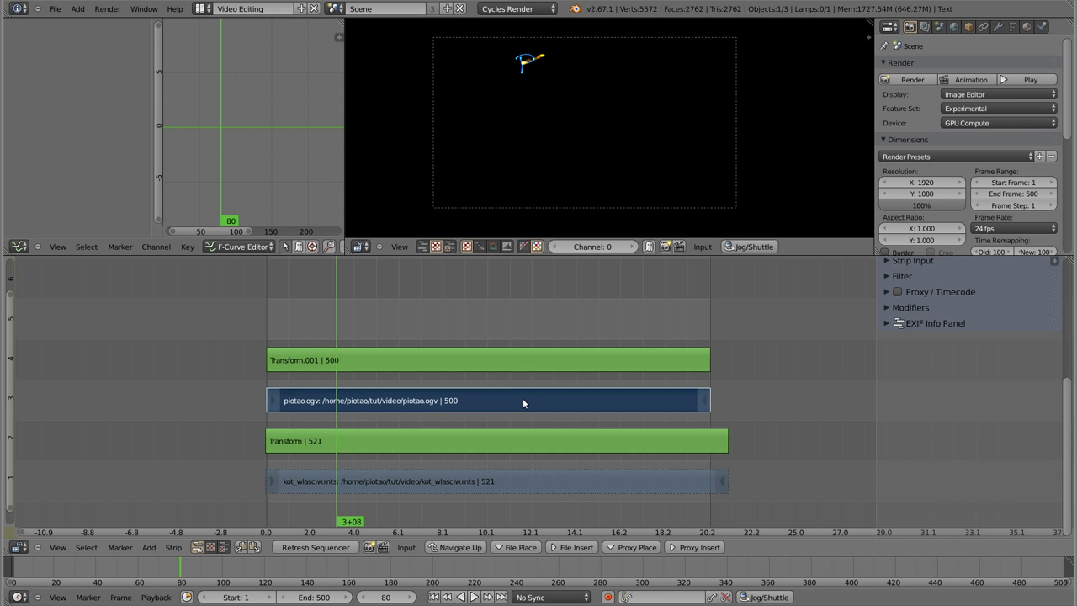
right_click(515, 360)
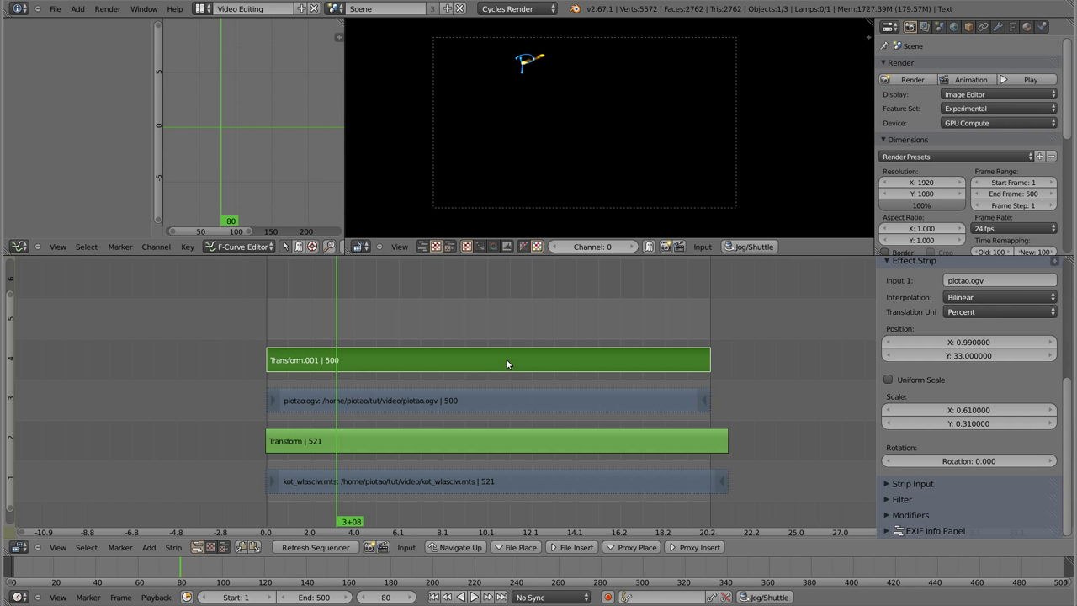
right_click(510, 446)
right_click(511, 359)
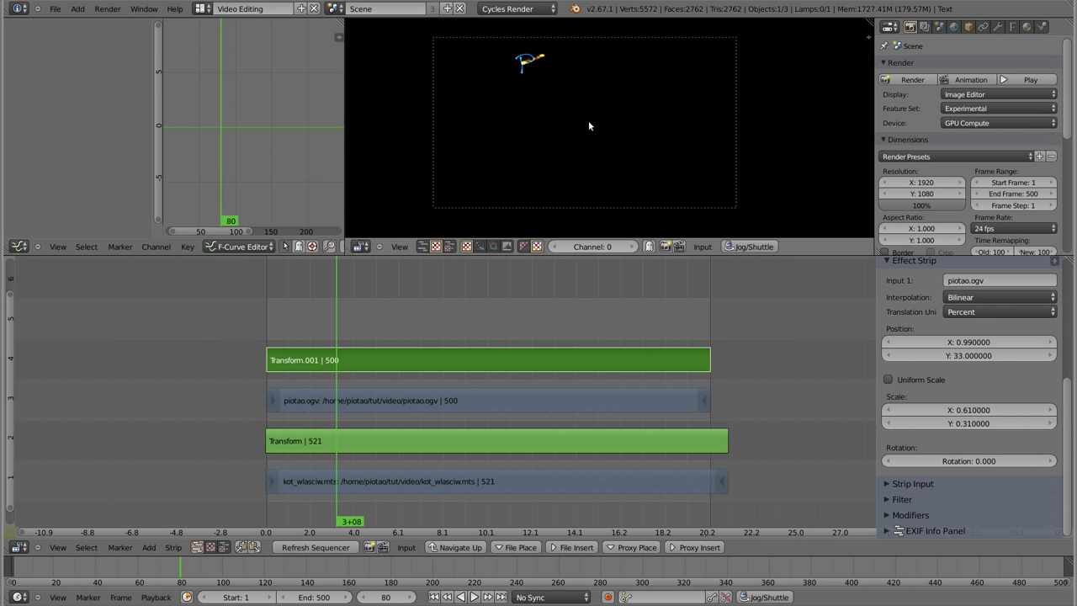
scroll(924, 416, "up", 3)
scroll(922, 417, "up", 2)
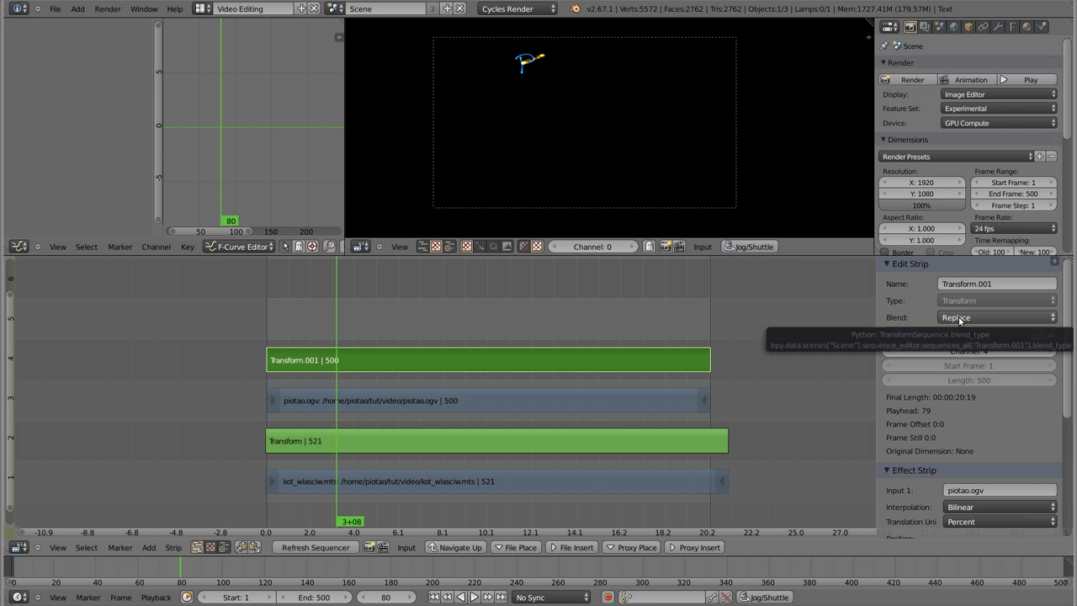
Try Cross blending with lower opacity on Transform.001, then revert to Replace at full opacity.
left_click(958, 317)
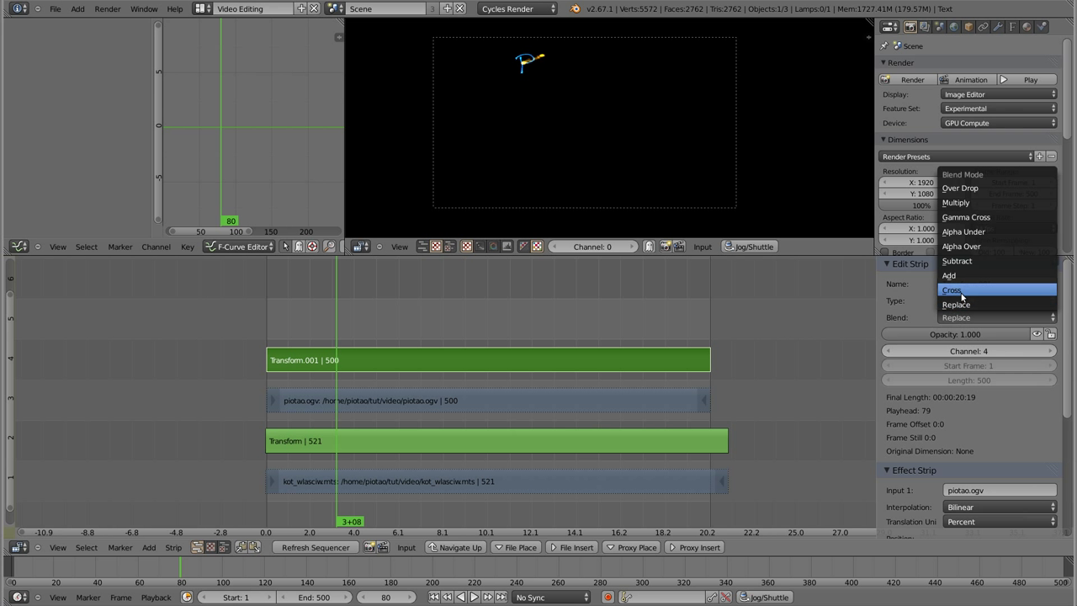
left_click(955, 294)
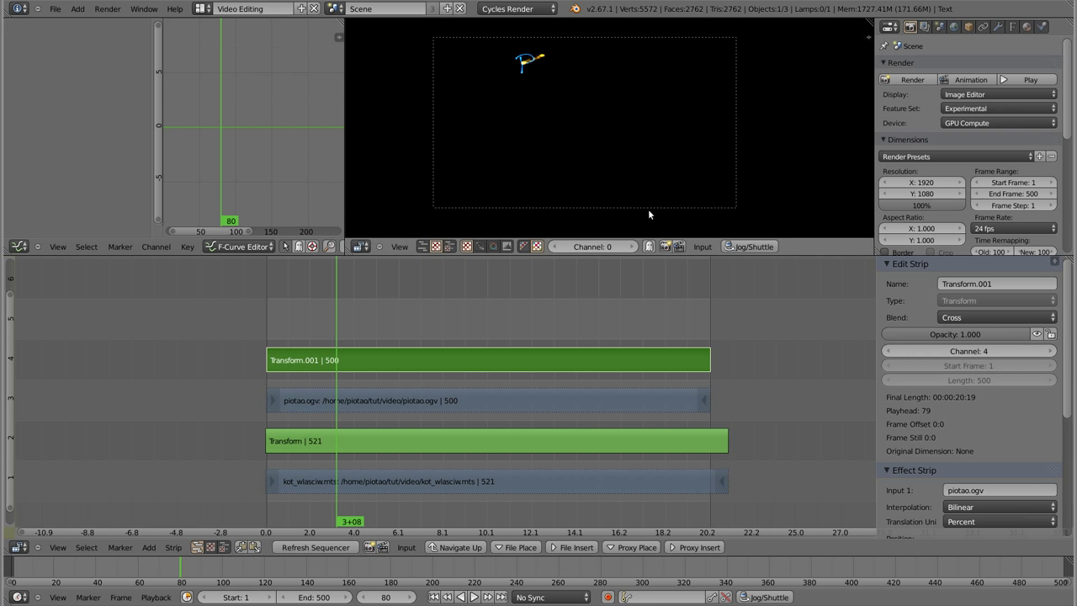
mouse_move(1020, 334)
left_mouse_down()
mouse_move(892, 333)
mouse_move(1052, 333)
mouse_move(933, 333)
left_mouse_up()
left_click(986, 312)
left_click(971, 301)
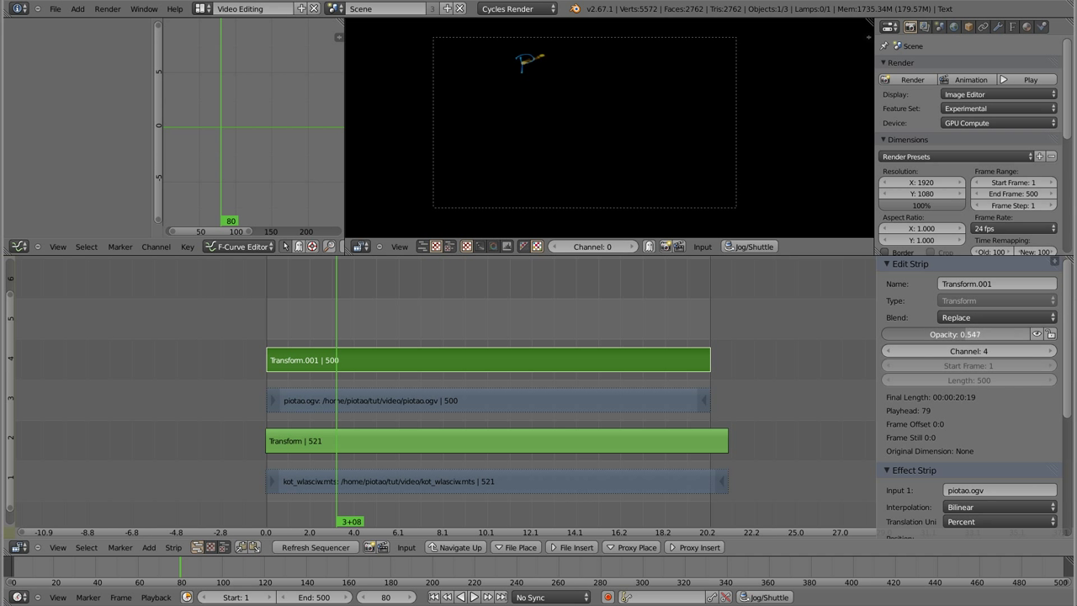
left_click_drag(934, 333, 1052, 333)
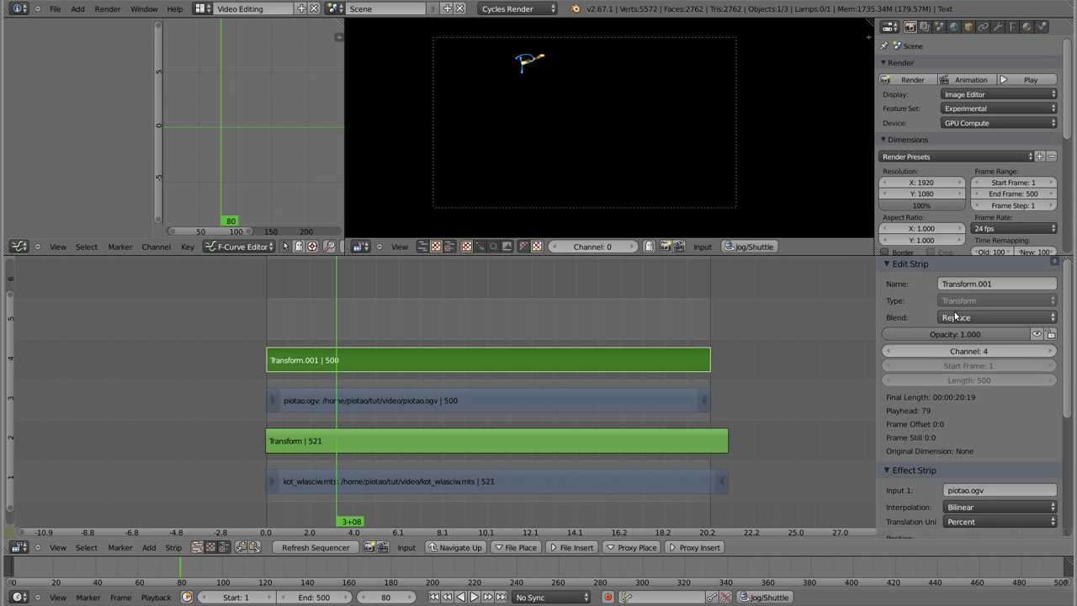
Set Transform.001's blend mode to Add and scrub forward to see the full title.
left_click(963, 318)
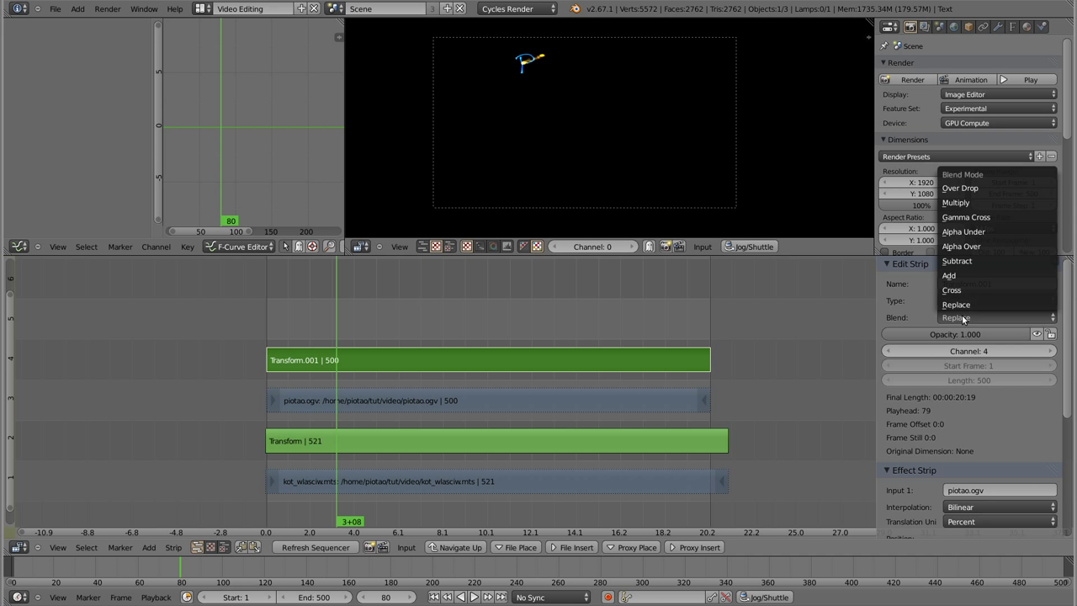
left_click(964, 318)
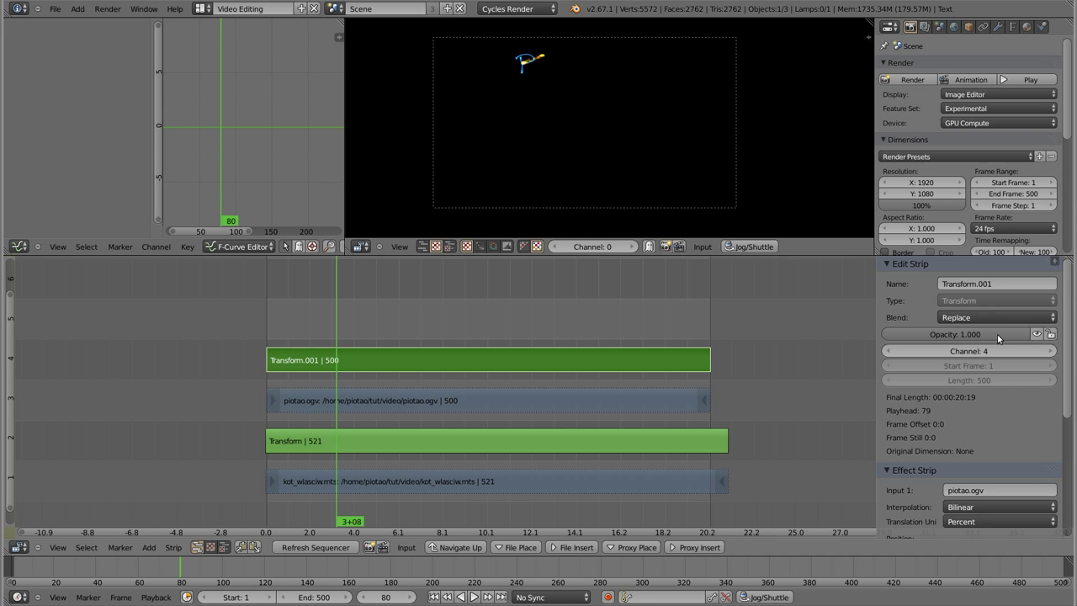
left_click(965, 318)
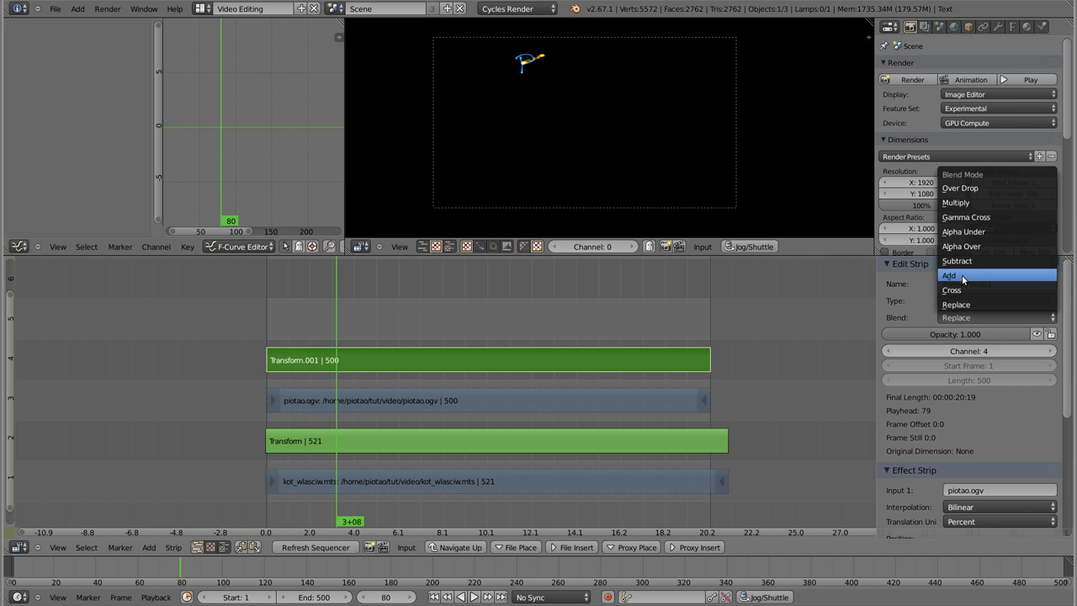
left_click(963, 276)
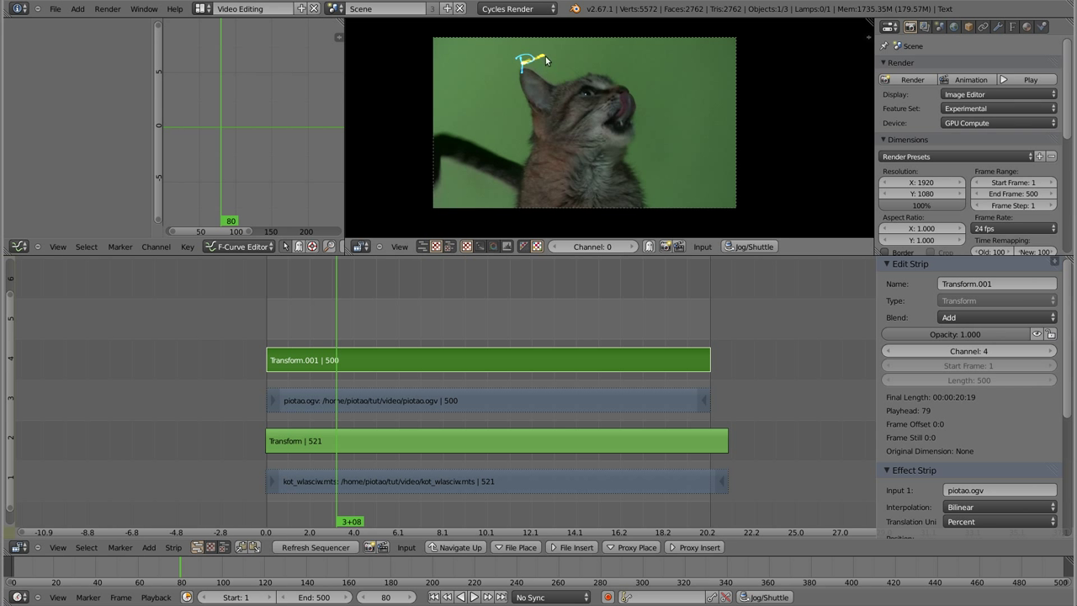
mouse_move(353, 314)
left_mouse_down()
mouse_move(677, 326)
mouse_move(383, 299)
mouse_move(308, 309)
mouse_move(374, 293)
mouse_move(541, 286)
left_mouse_up()
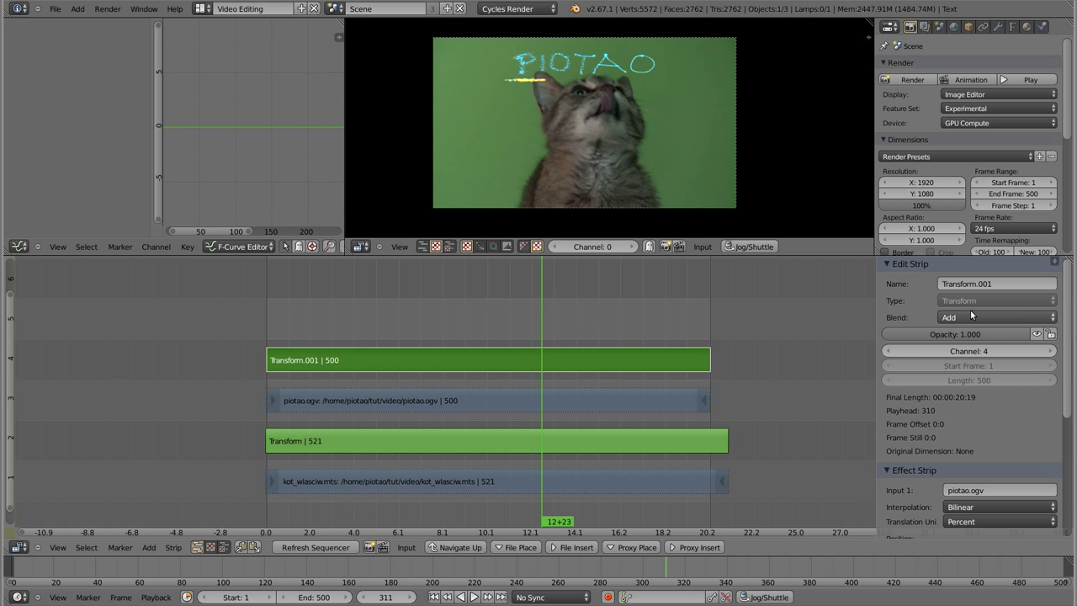
scroll(947, 450, "down", 4)
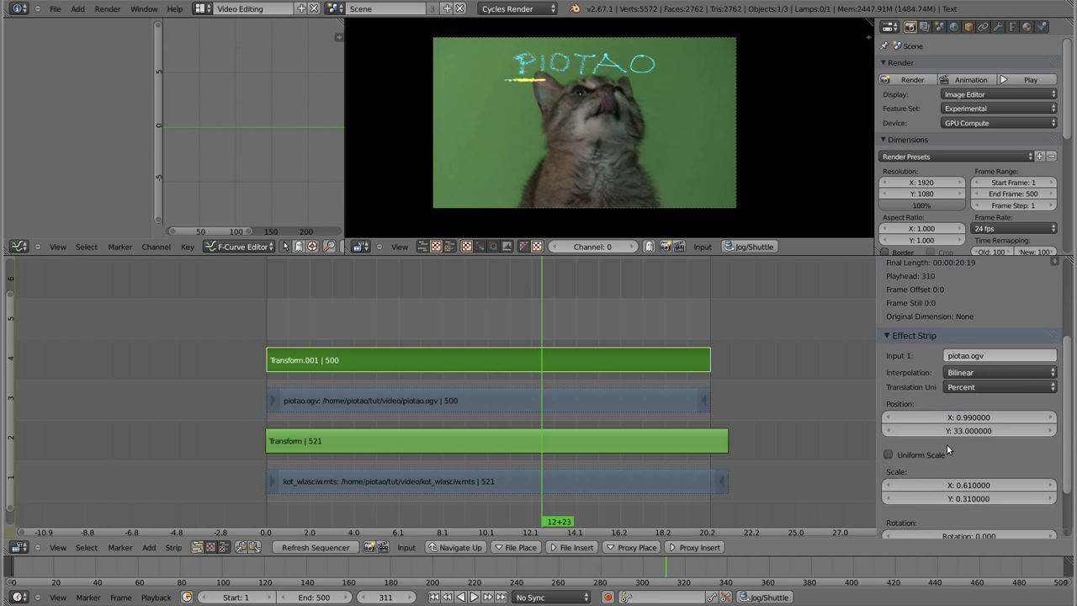
scroll(946, 450, "down", 2)
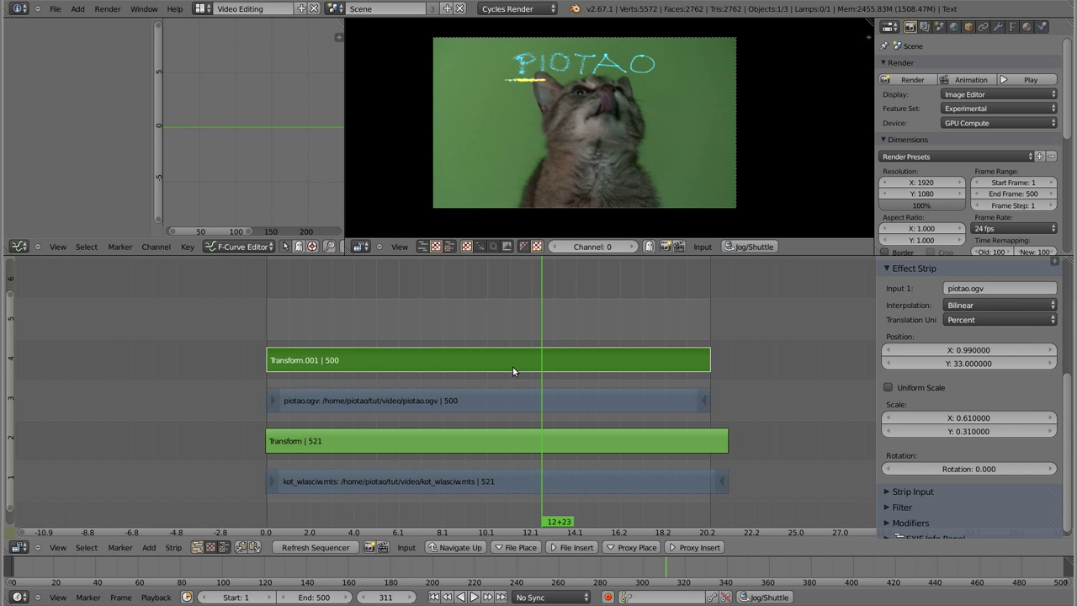
right_click(518, 404)
scroll(496, 390, "down", 3)
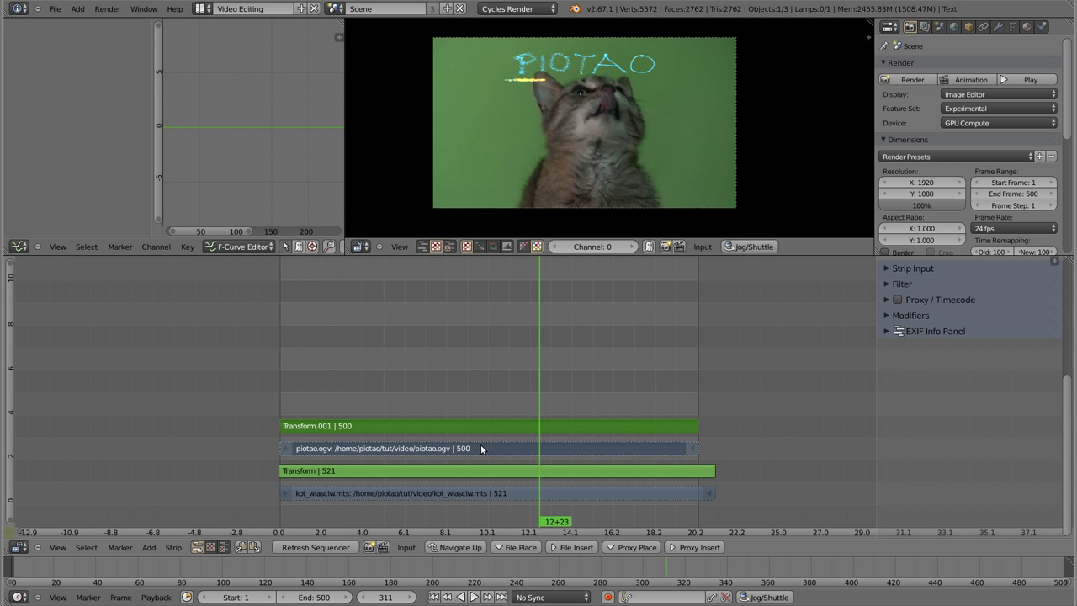
Compare with the title transform muted, then move both title strips up to channels 9–10.
key("h")
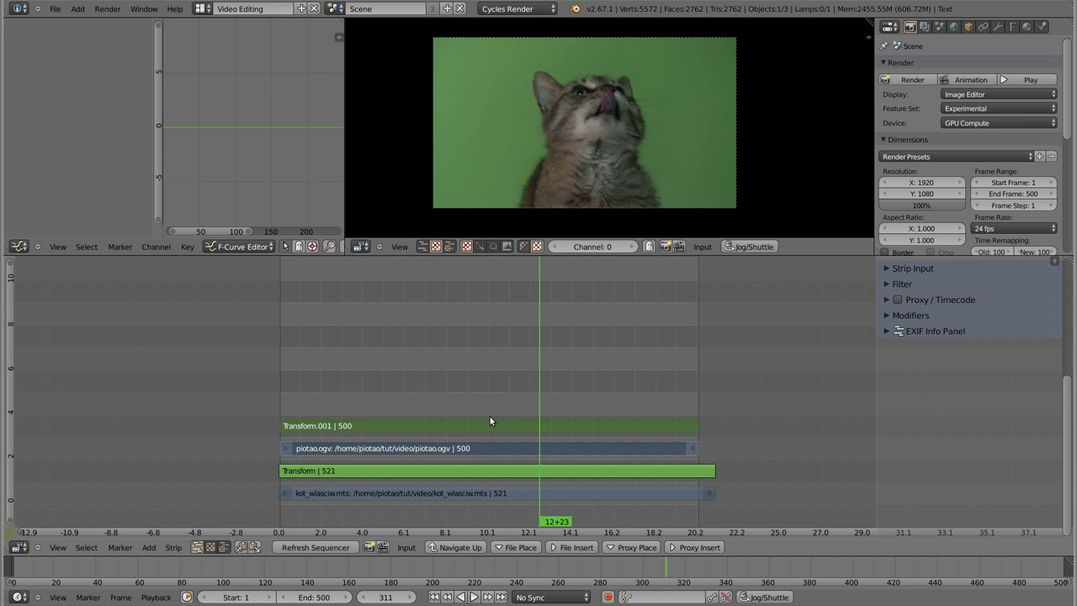
key("alt+h")
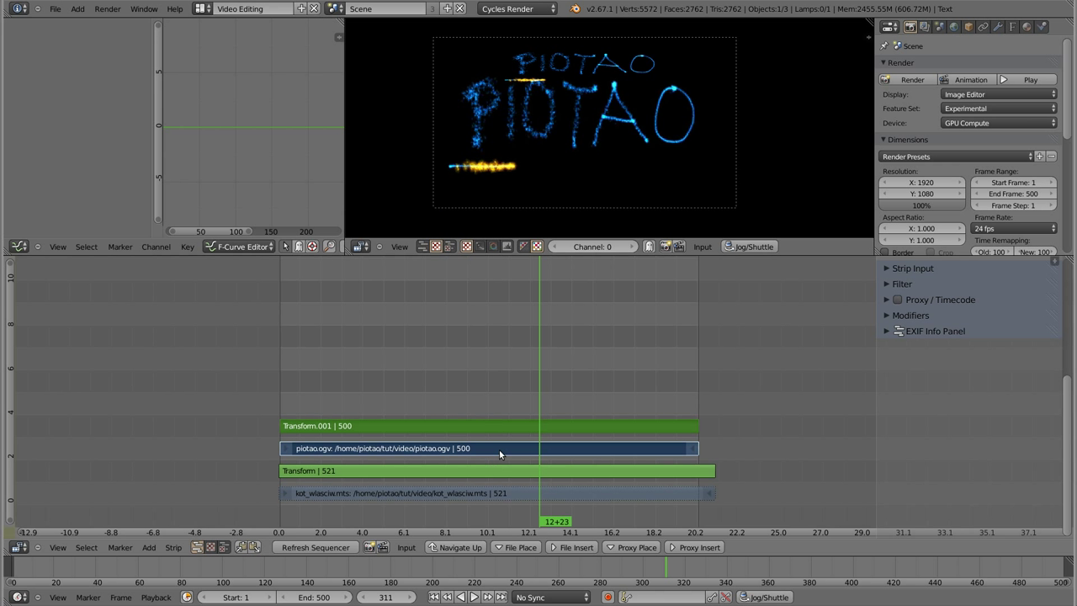
right_click(497, 425)
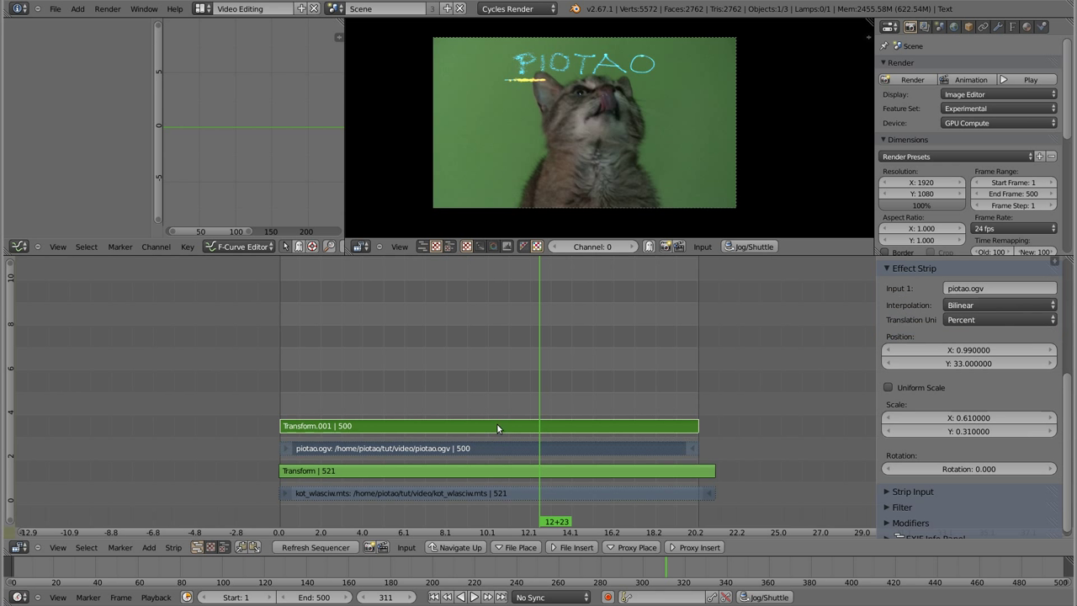
key("g")
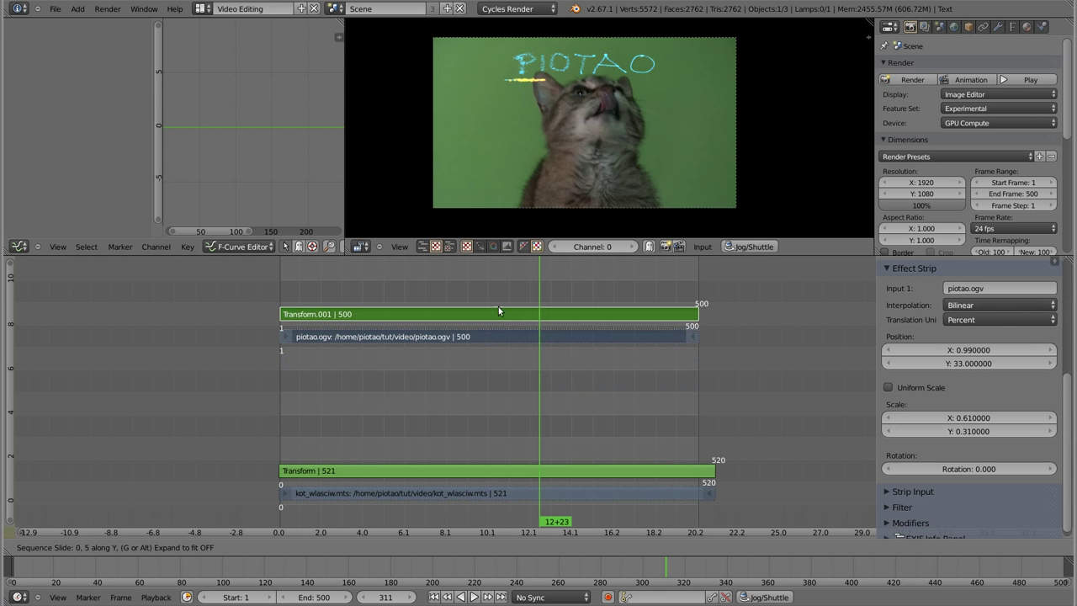
left_click(498, 289)
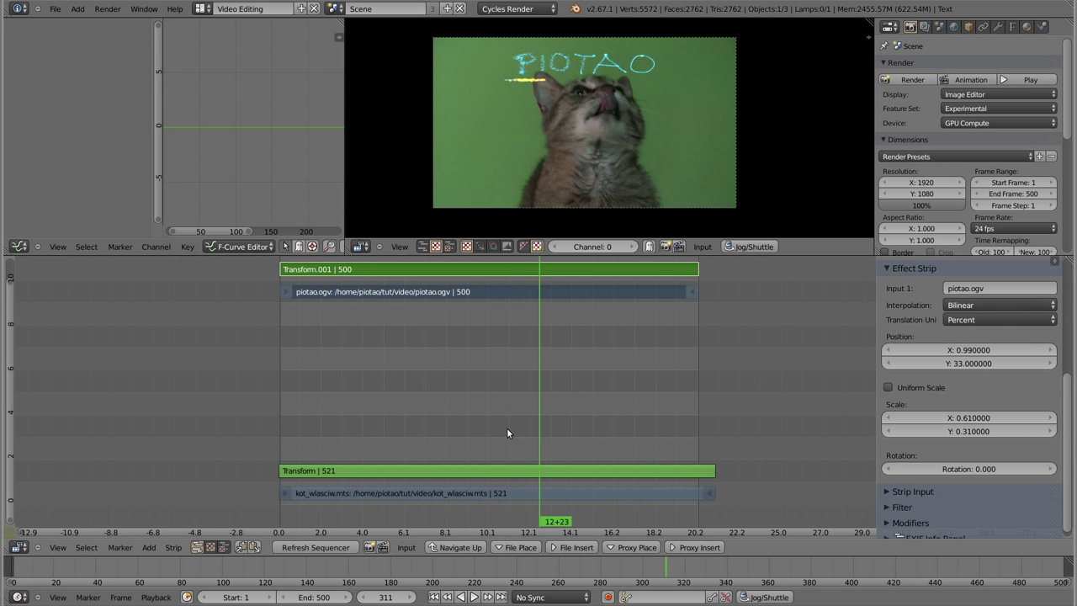
Select the cat video and cat Transform strips and scrub back toward the start.
right_click(503, 488)
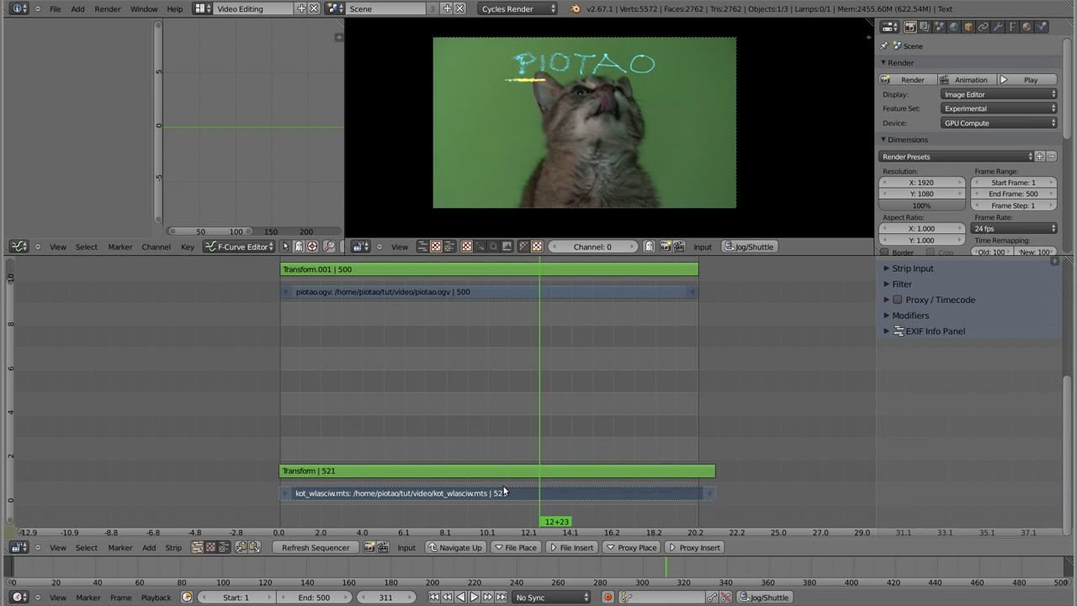
right_click(515, 474)
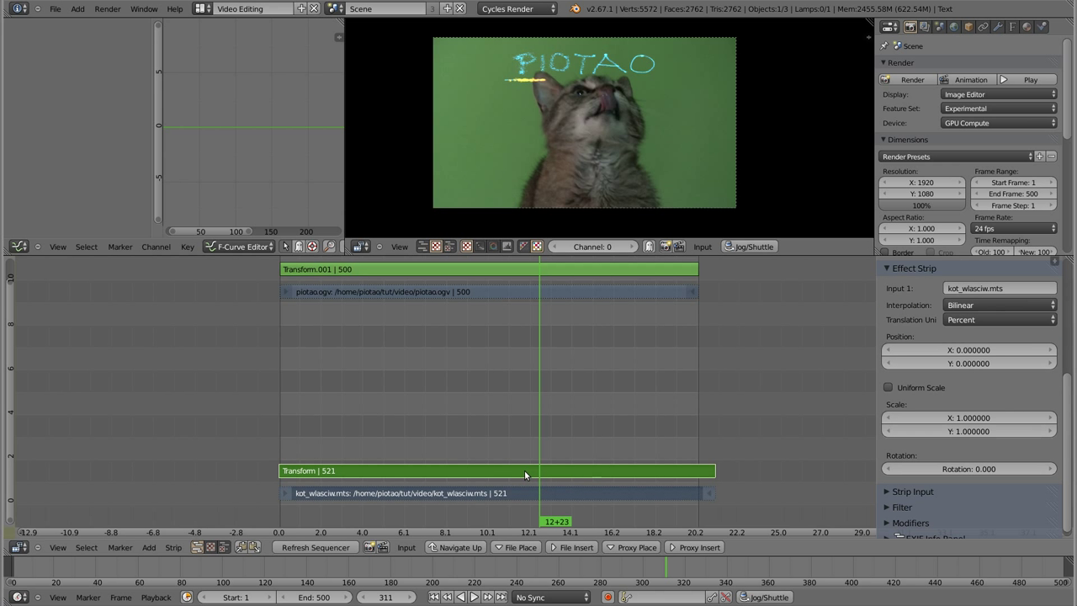
left_click_drag(284, 446, 603, 441)
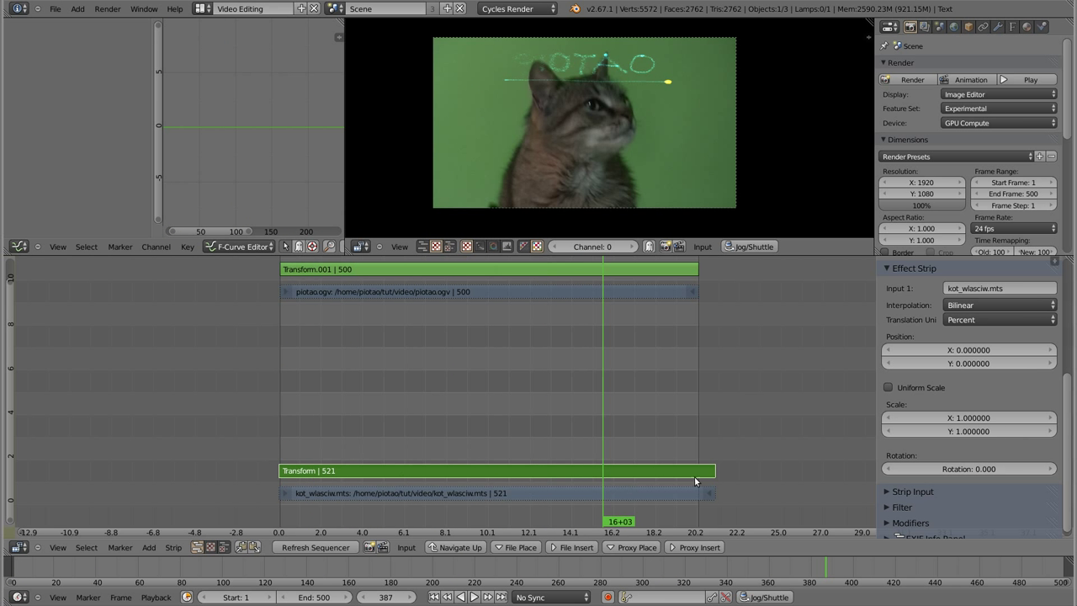
Turn on Uniform Scale and set the cat Transform strip's scale to 0.5.
left_click(888, 387)
left_click(977, 408)
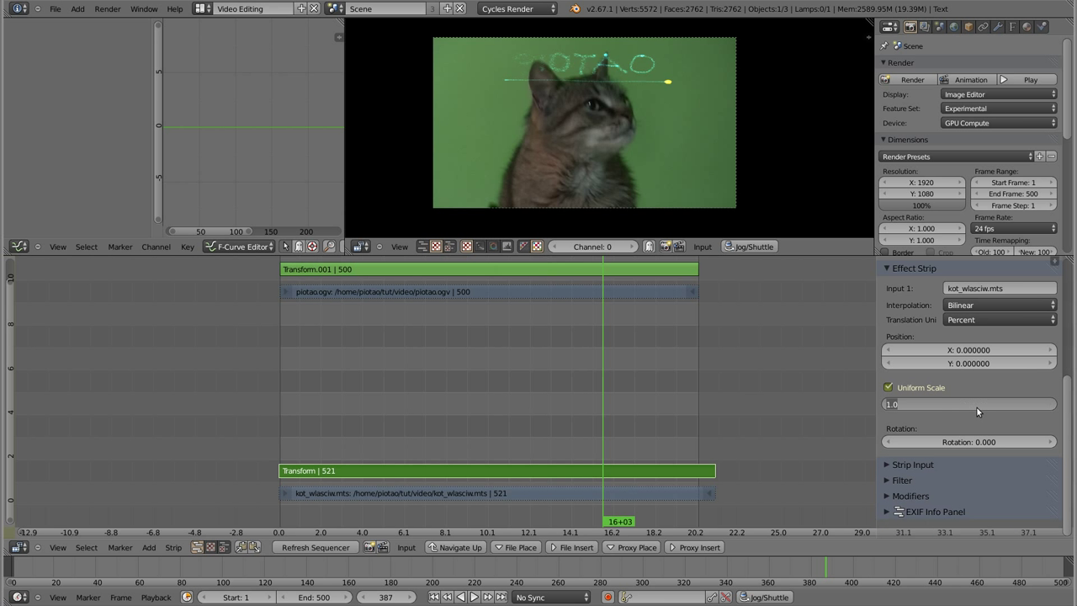
type("0.5")
key("Return")
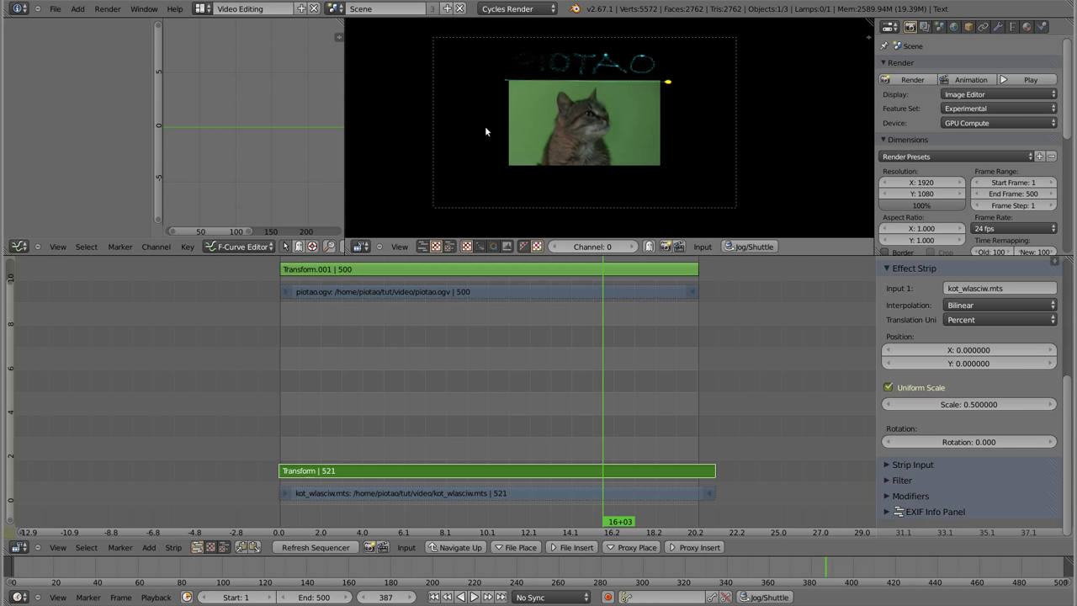
Position the half-size cat at X -25 and Y -12 in the lower left.
left_click(974, 351)
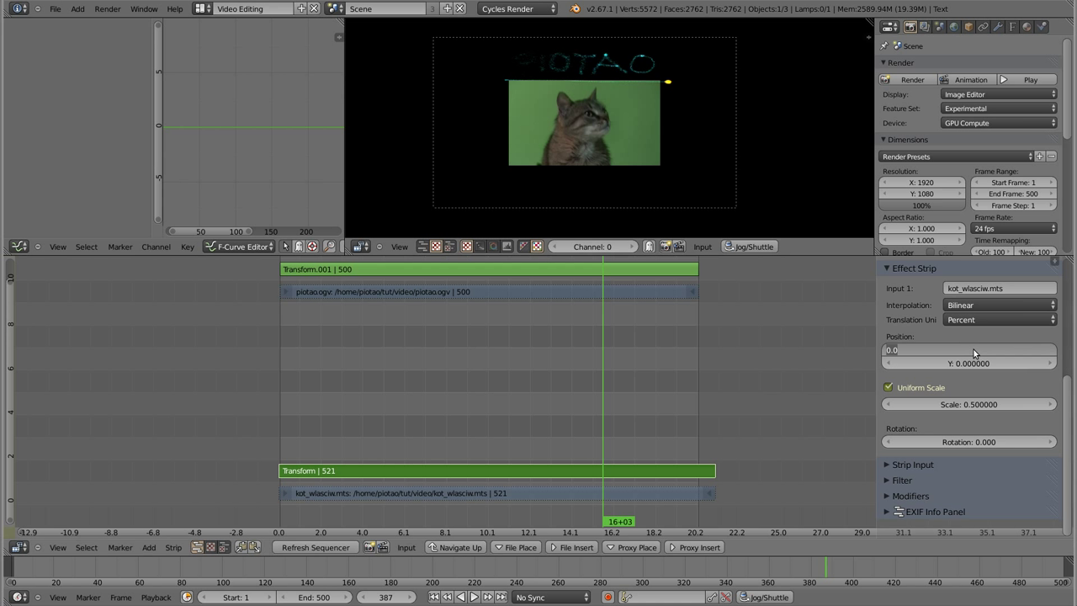
type("-25")
key("Return")
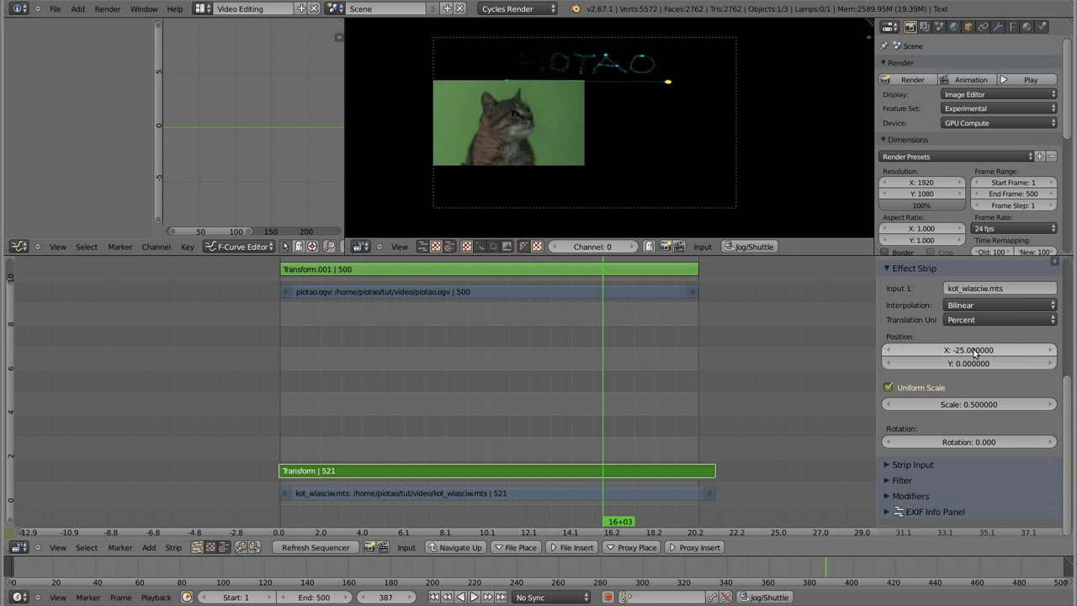
left_click(968, 363)
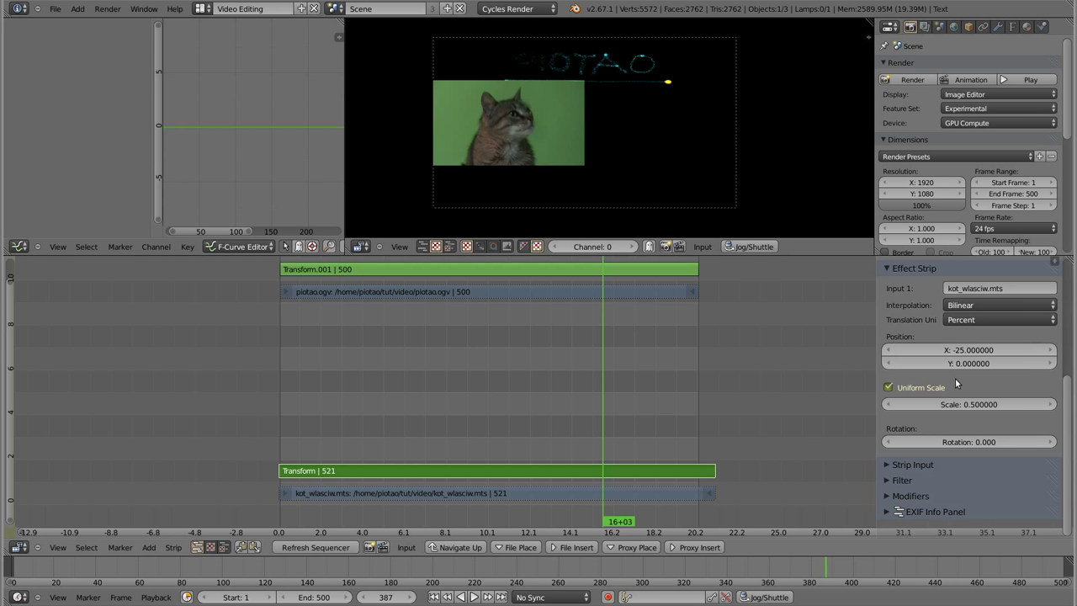
key("Return")
left_click_drag(967, 364, 892, 363)
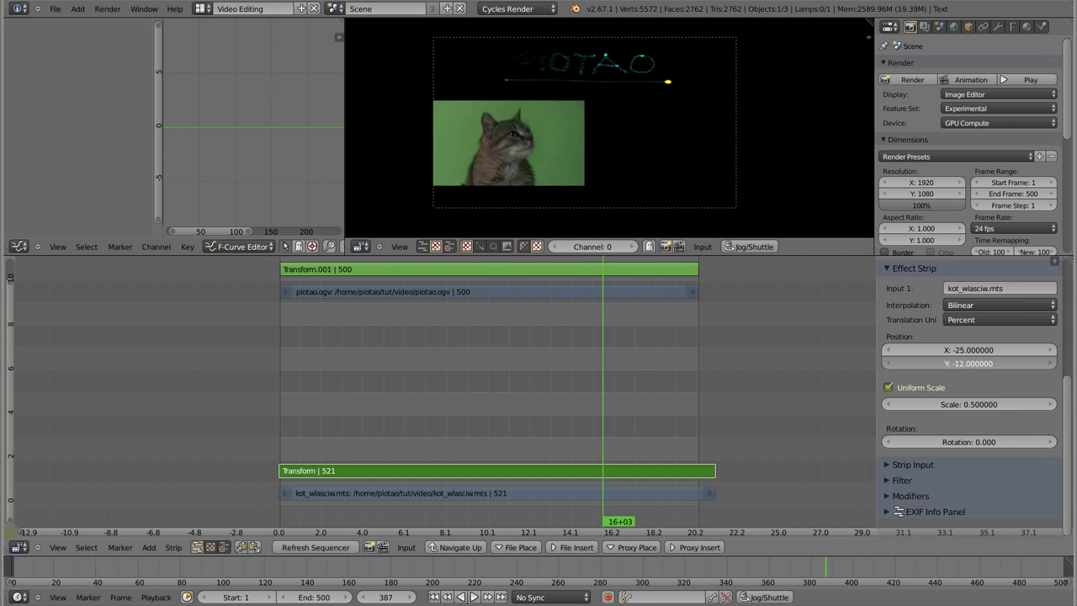
left_click_drag(892, 364, 905, 364)
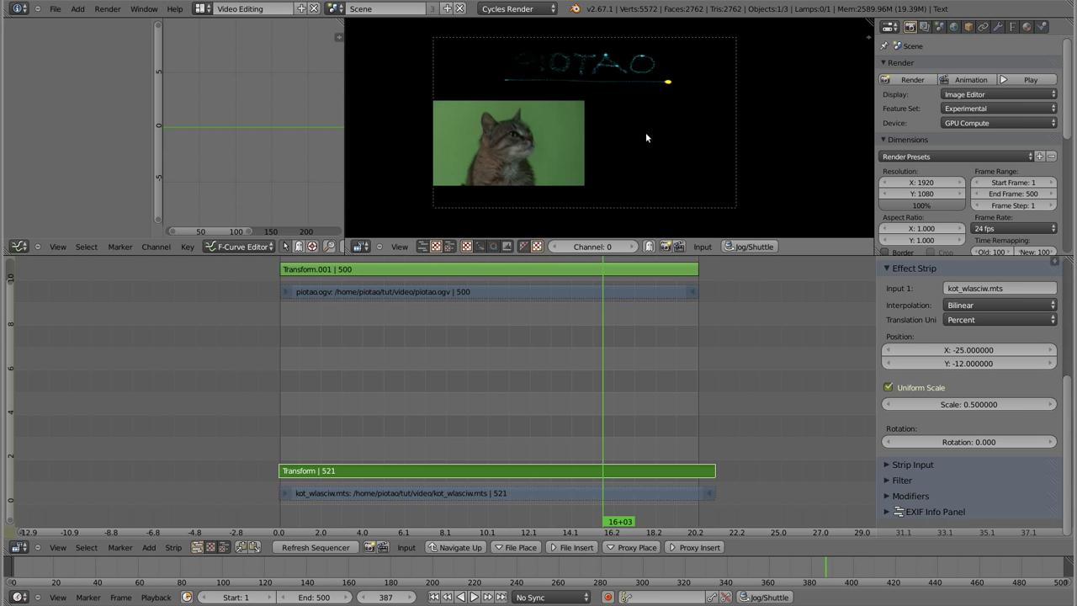
Duplicate the cat strip with its Transform and place the copies two channels higher.
right_click(508, 496)
key("shift+d")
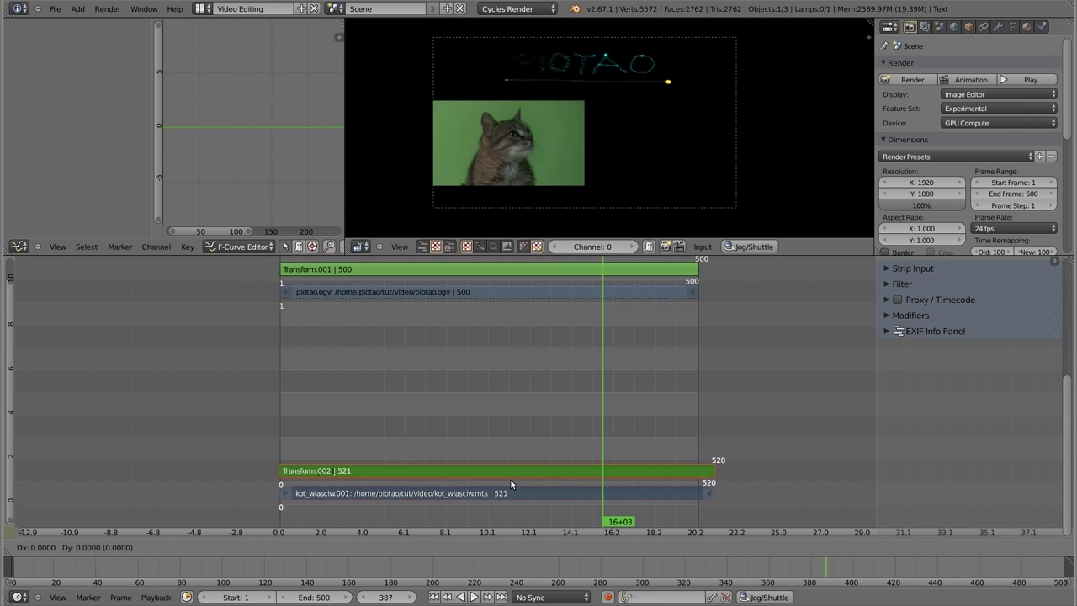
left_click_drag(512, 456, 509, 446)
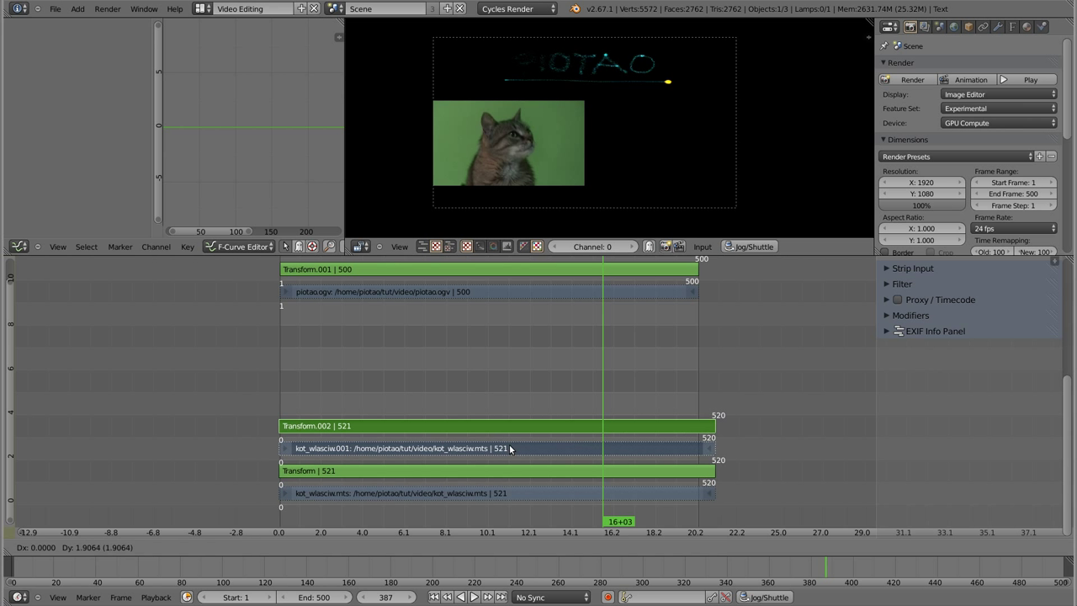
left_click(509, 449)
Set the duplicated Transform.002's Position X to 25, comparing it against the original transform.
right_click(509, 433)
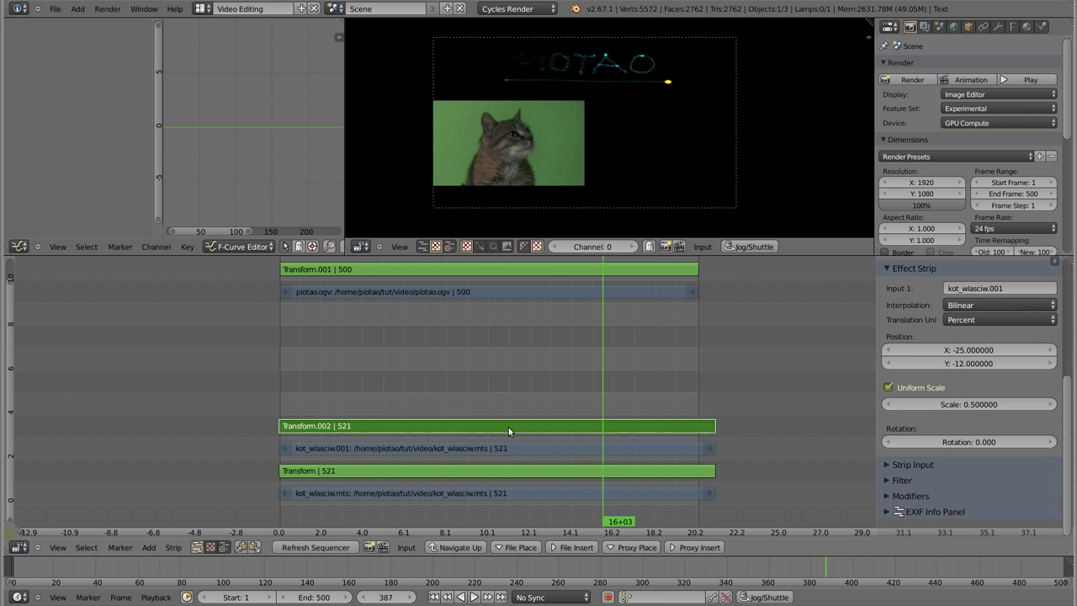
left_click(955, 350)
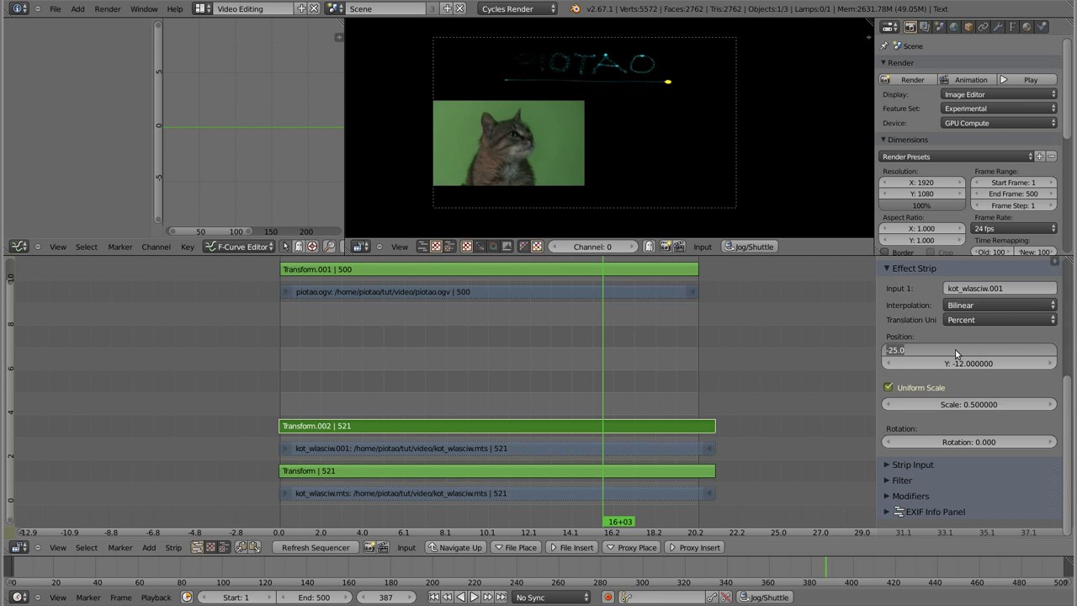
type("25")
key("Return")
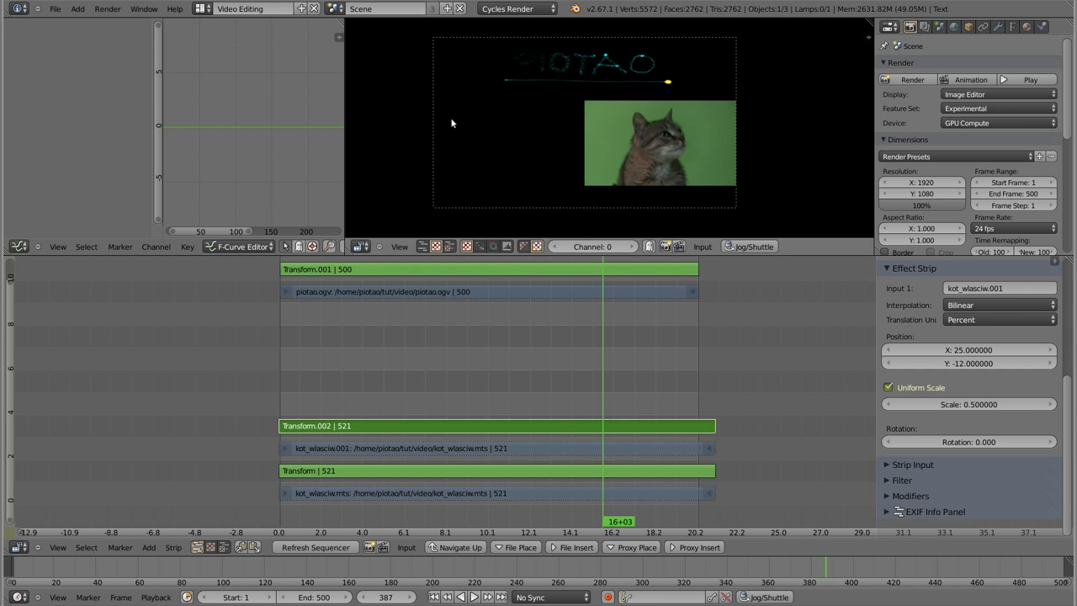
left_click(512, 473)
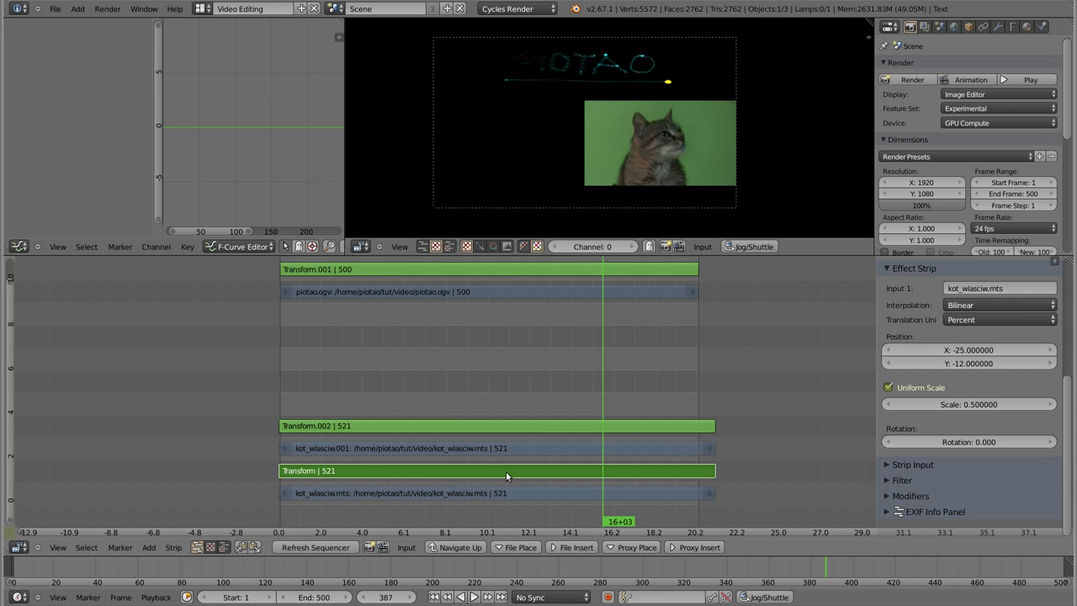
left_click(532, 428)
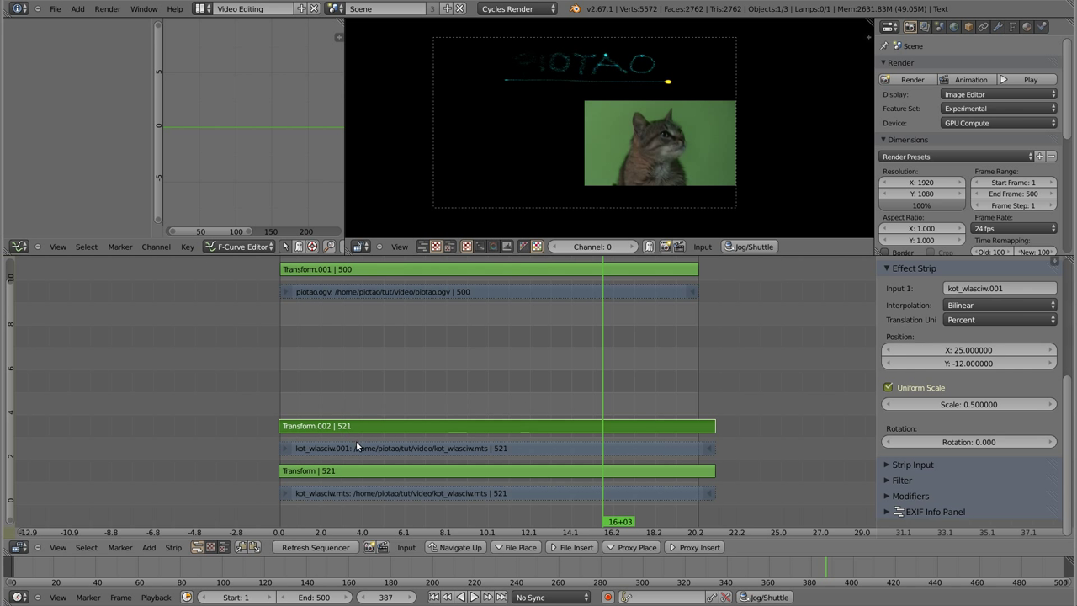
scroll(937, 418, "up", 3)
scroll(936, 416, "up", 2)
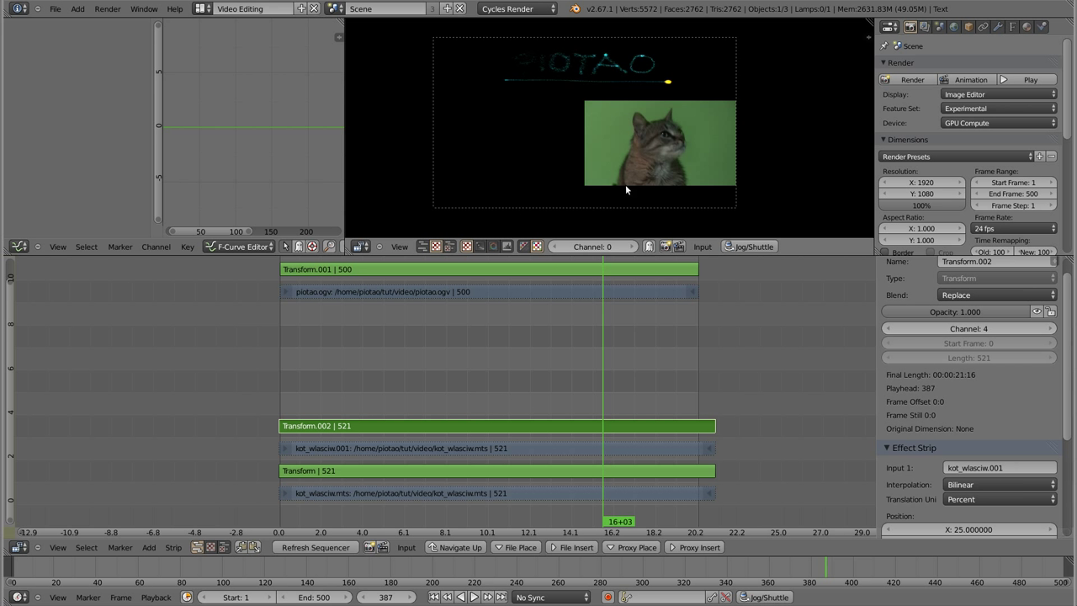
Set Transform.002's blend mode to Over Drop and play the composite forward and in reverse.
left_click(986, 294)
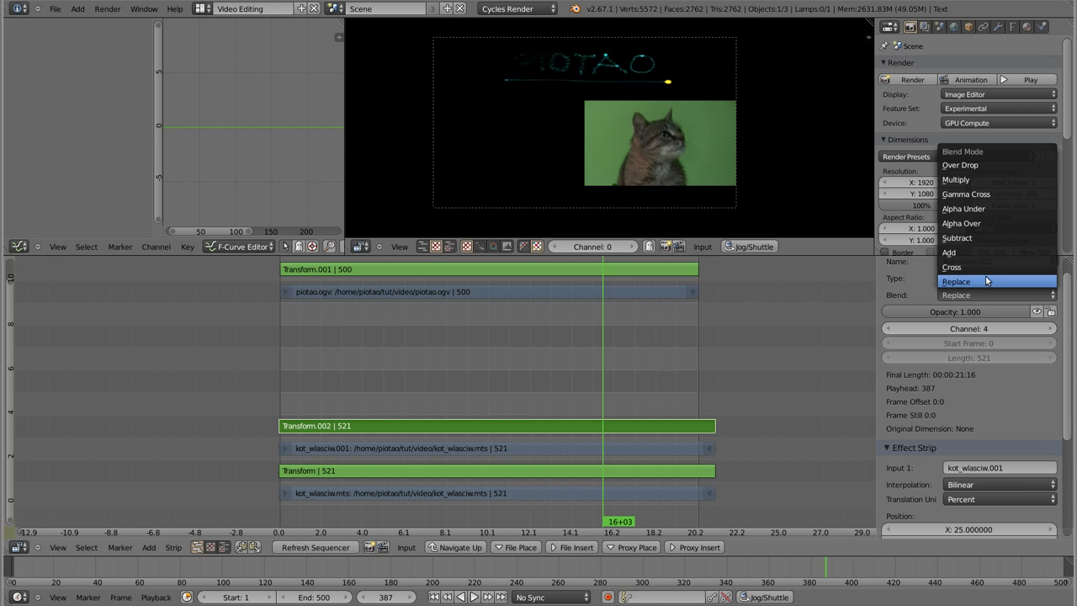
left_click(992, 165)
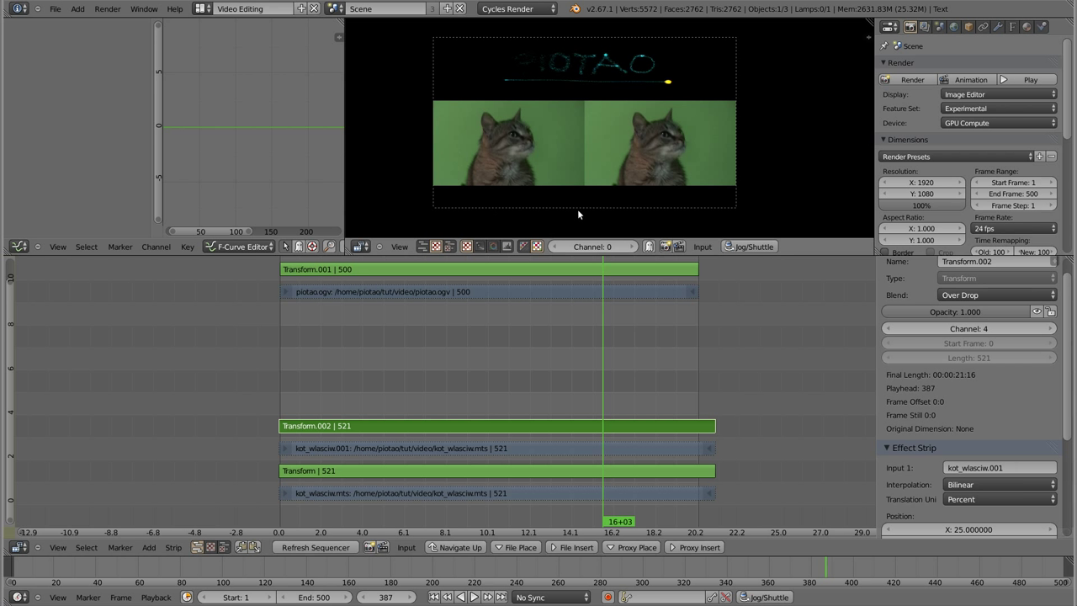
left_click(281, 376)
key("alt+a")
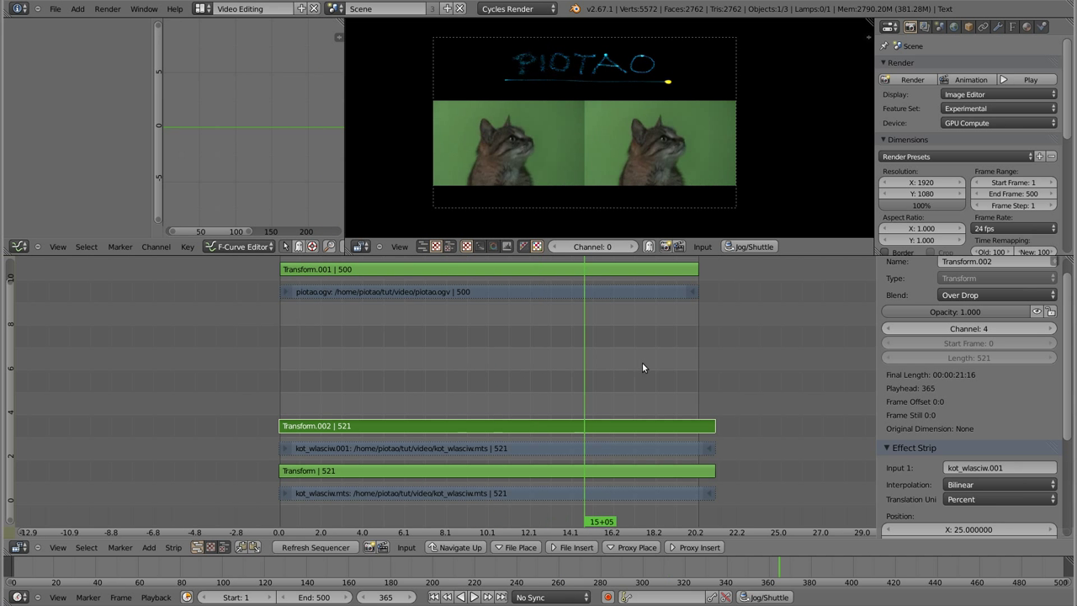
key("shift+alt+a")
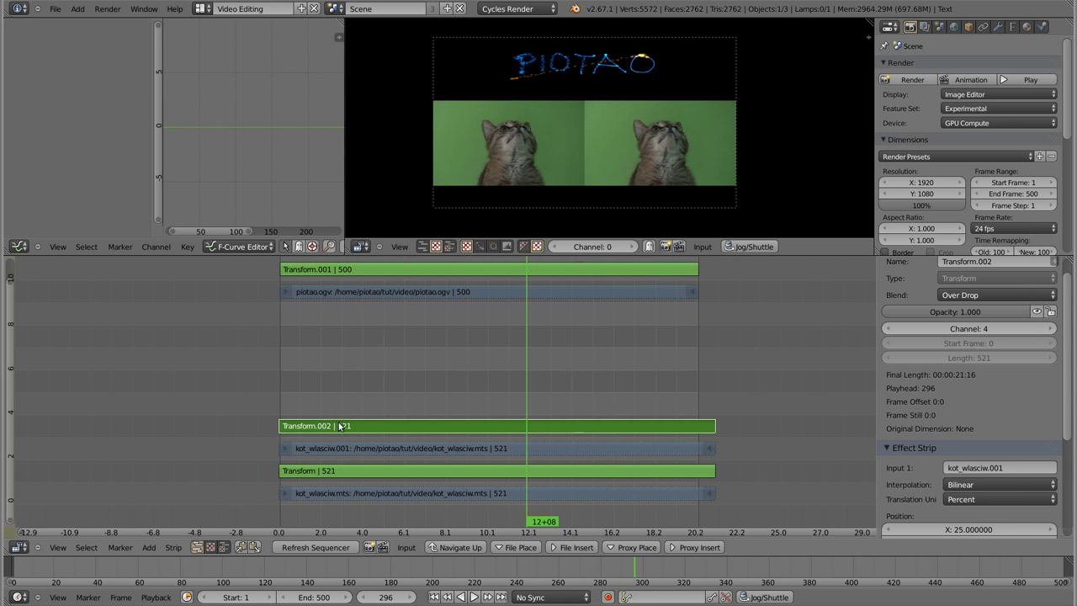
Enable Flip X in the Filter settings to mirror the second cat clip.
scroll(927, 389, "down", 5)
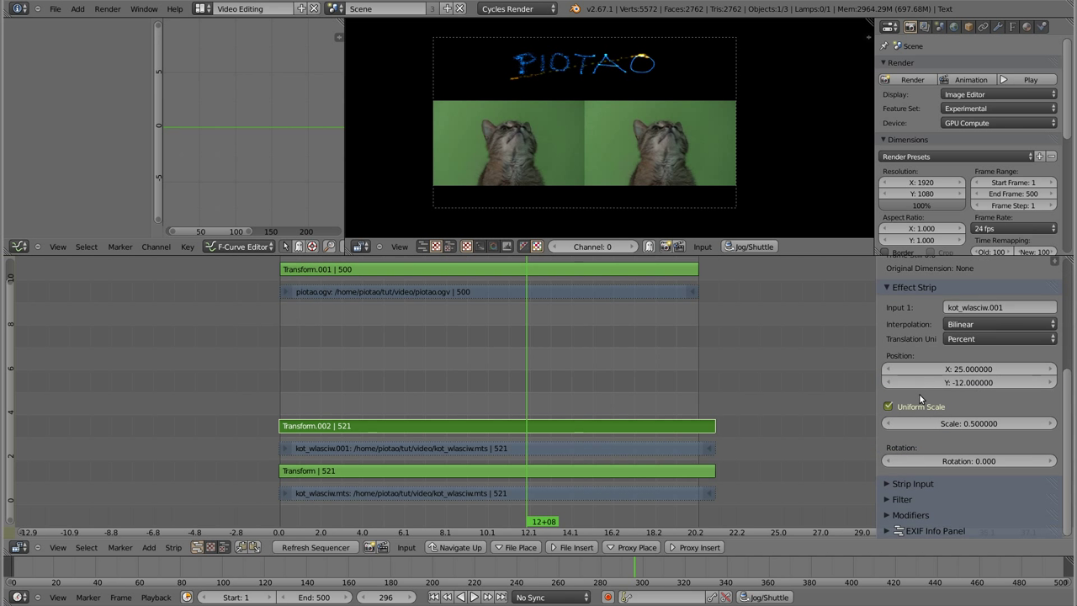
left_click(895, 486)
scroll(904, 479, "down", 4)
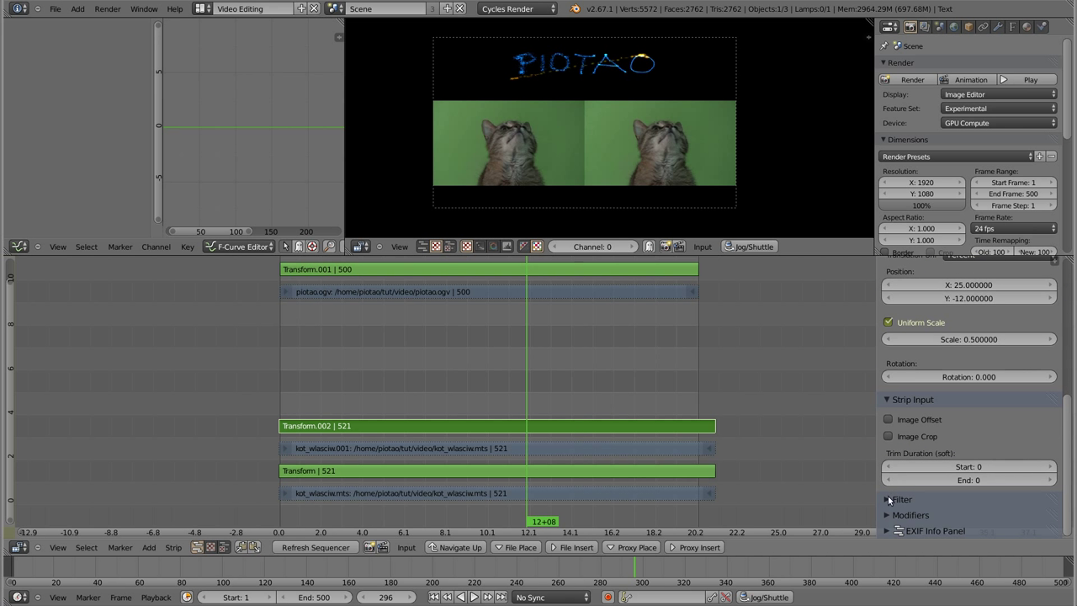
left_click(889, 500)
scroll(904, 480, "down", 4)
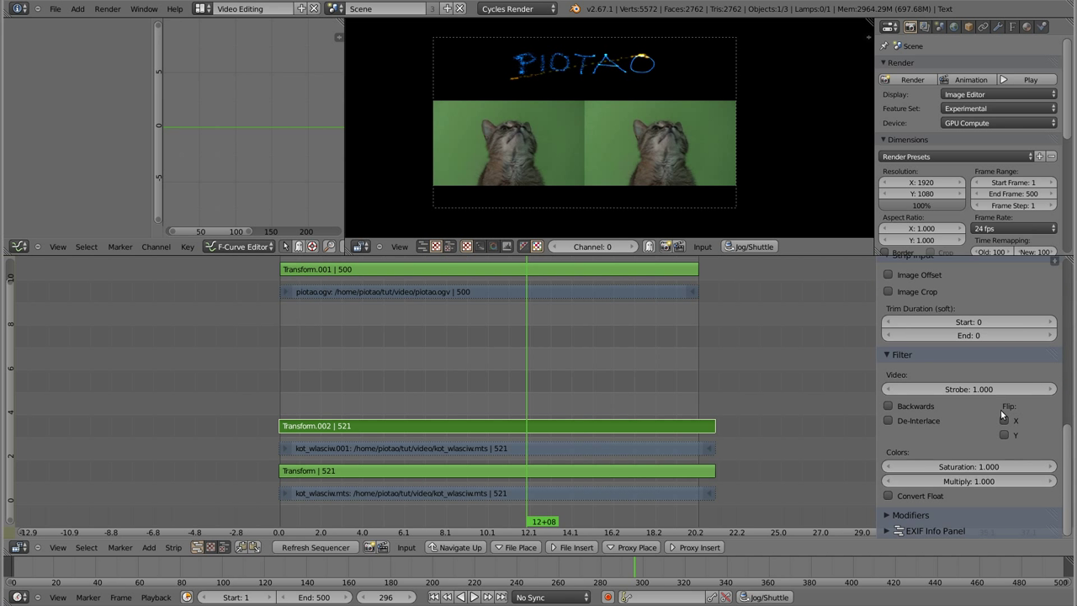
left_click(1004, 419)
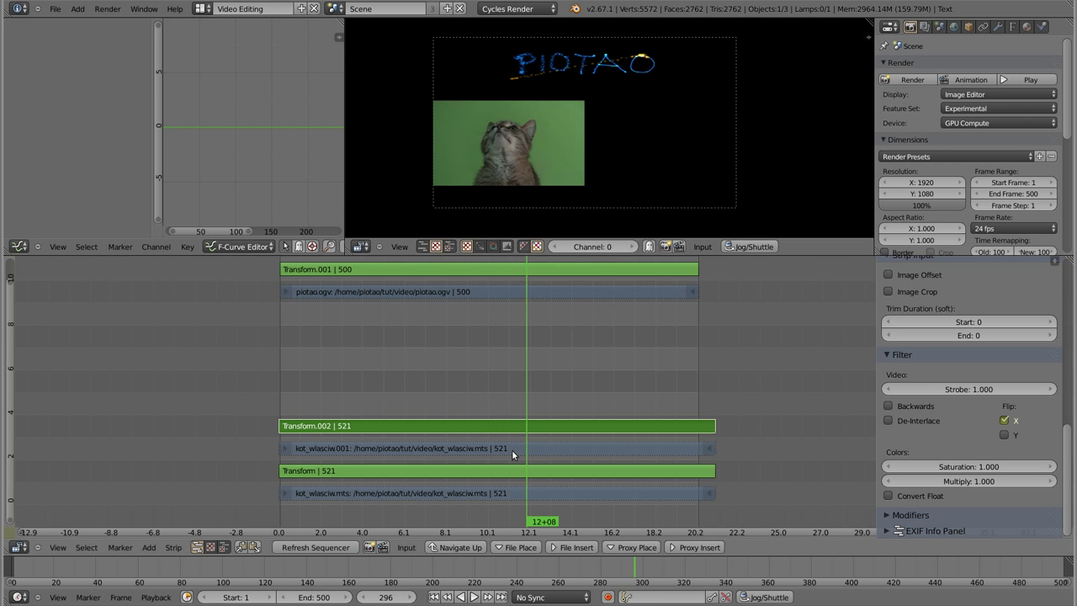
Set Transform.002's Position X to -25 and play the composite to check the mirrored cats.
scroll(972, 353, "up", 1)
scroll(965, 375, "up", 3)
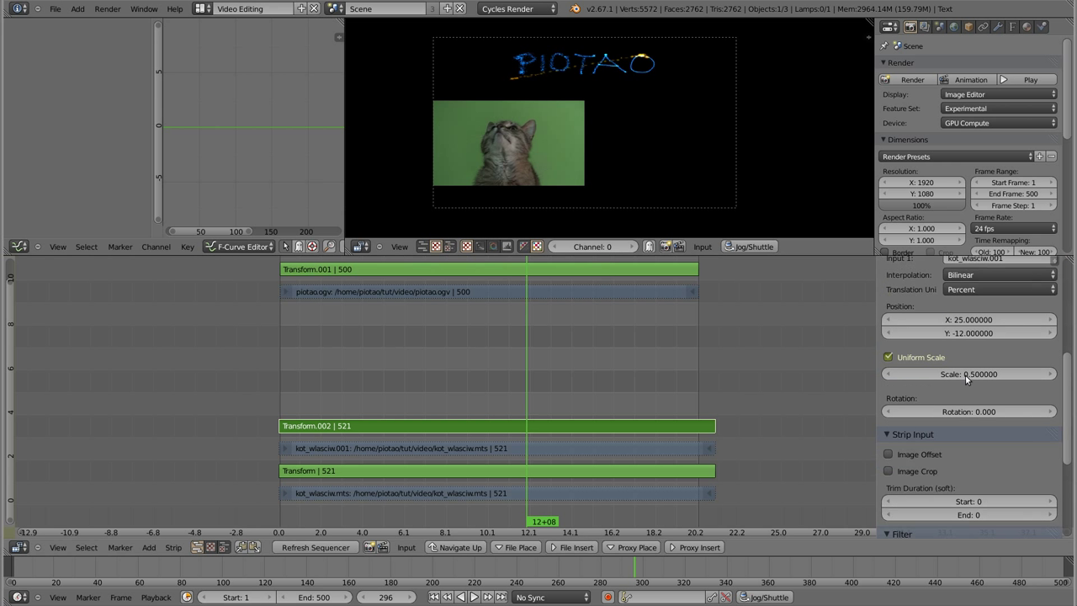
scroll(965, 376, "up", 2)
left_click(959, 343)
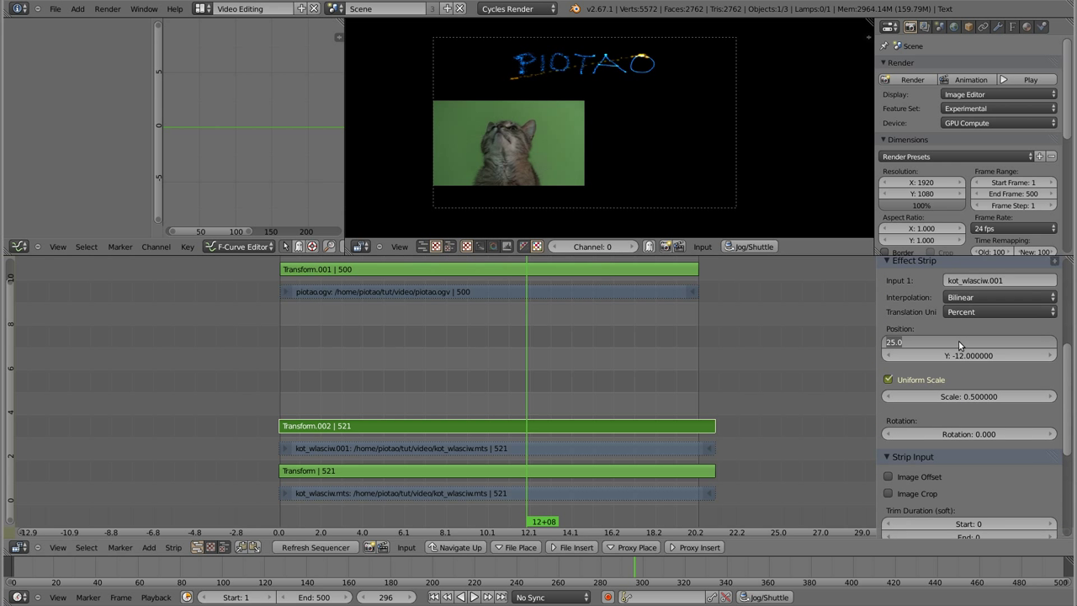
type("-25")
key("Return")
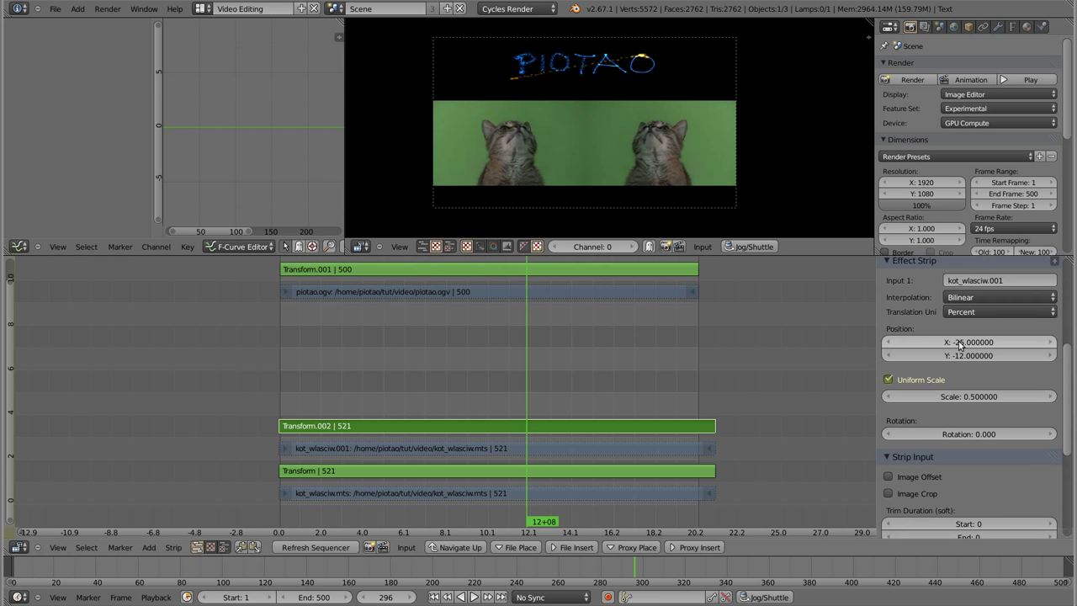
left_click(317, 393)
key("alt+a")
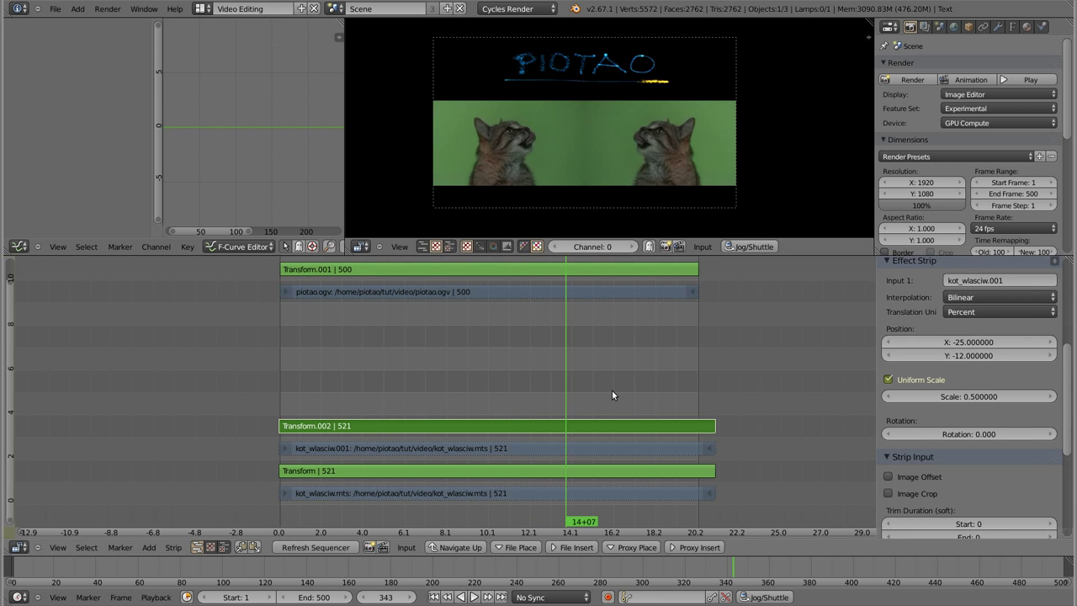
key("shift+alt+a")
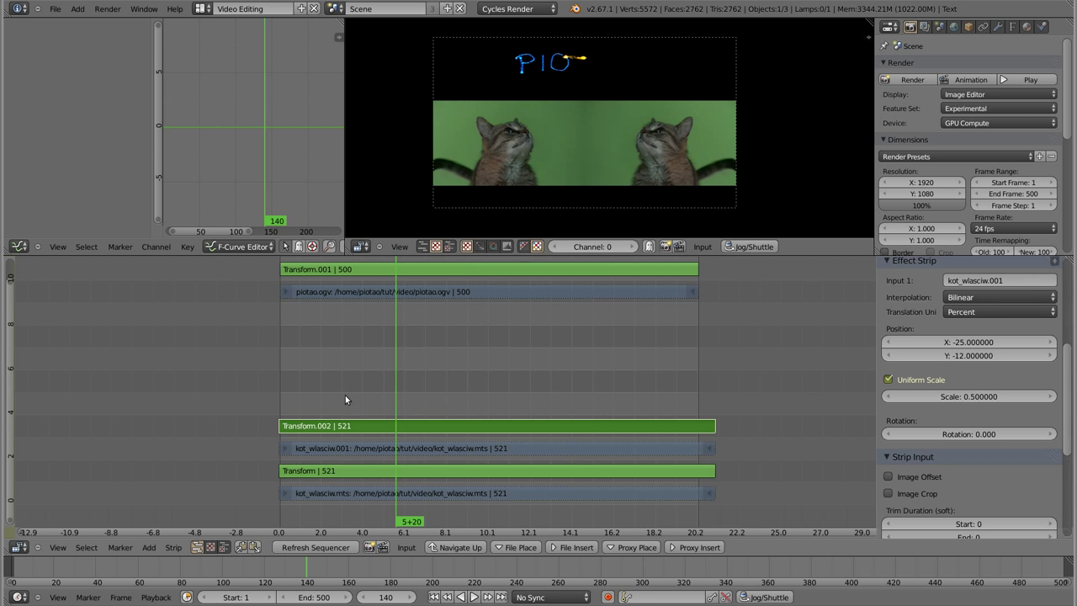
left_click(316, 400)
key("Right")
key("Right")
key("Right")
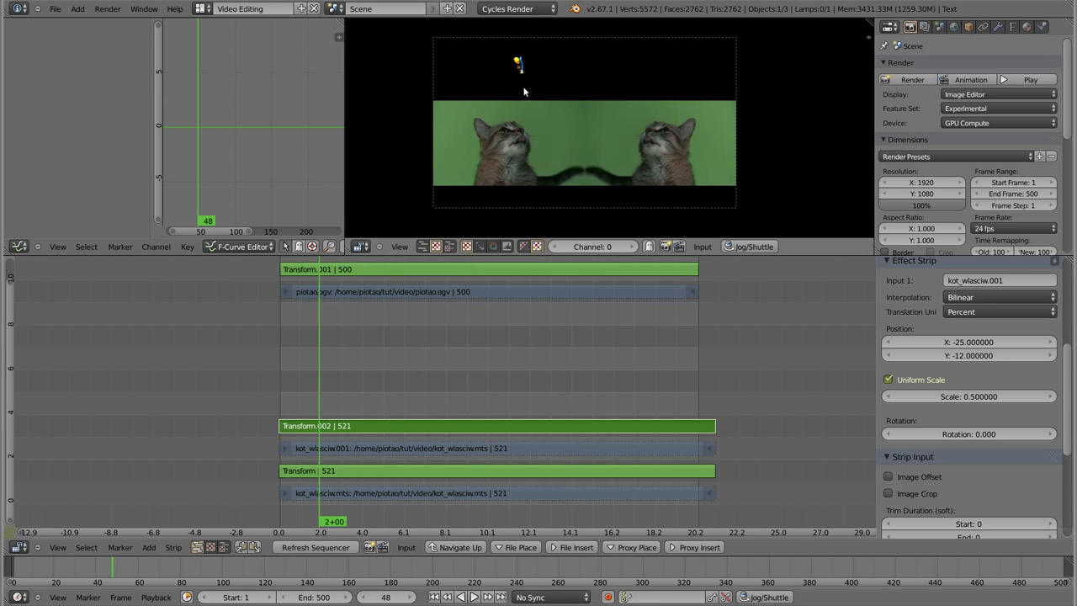
mouse_move(373, 402)
left_mouse_down()
mouse_move(646, 394)
mouse_move(610, 386)
left_mouse_up()
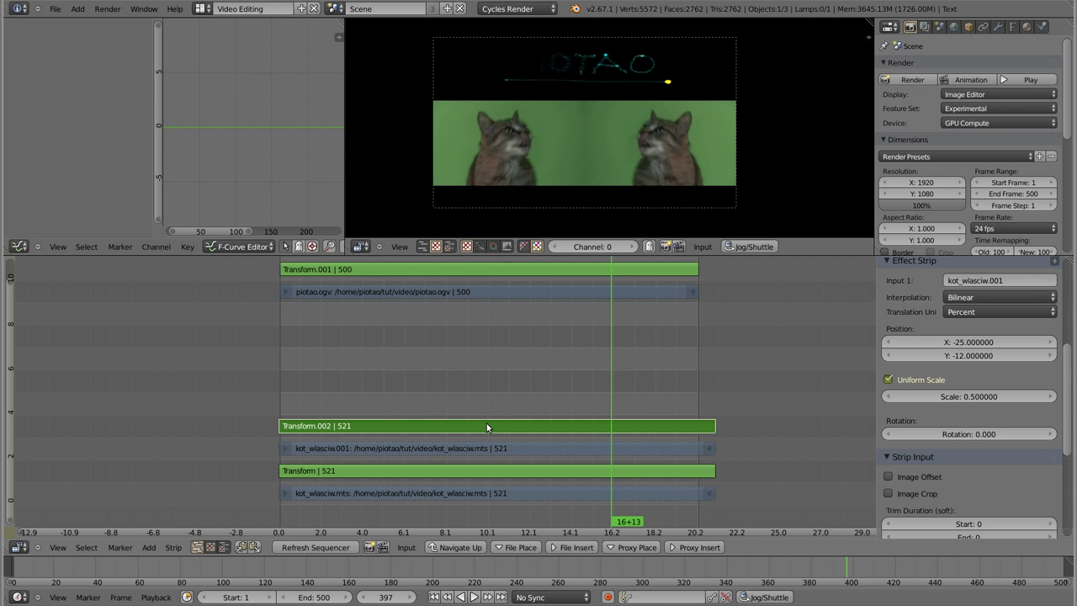
Shift the piotao.ogv and Transform.001 strips down five channels to sit above the cat strips.
right_click(503, 292)
right_click(503, 269)
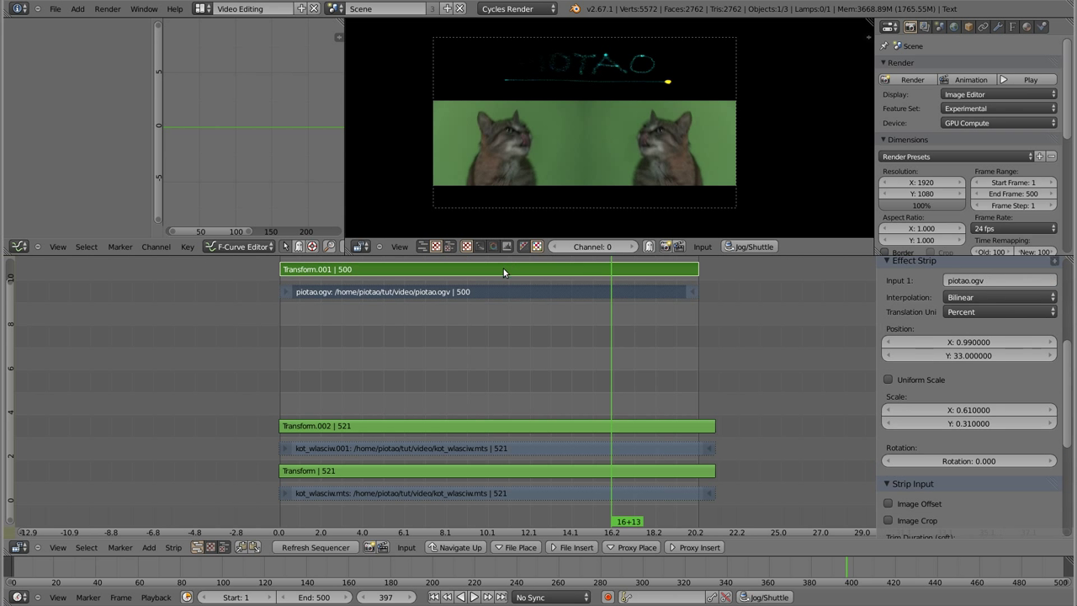
key("g")
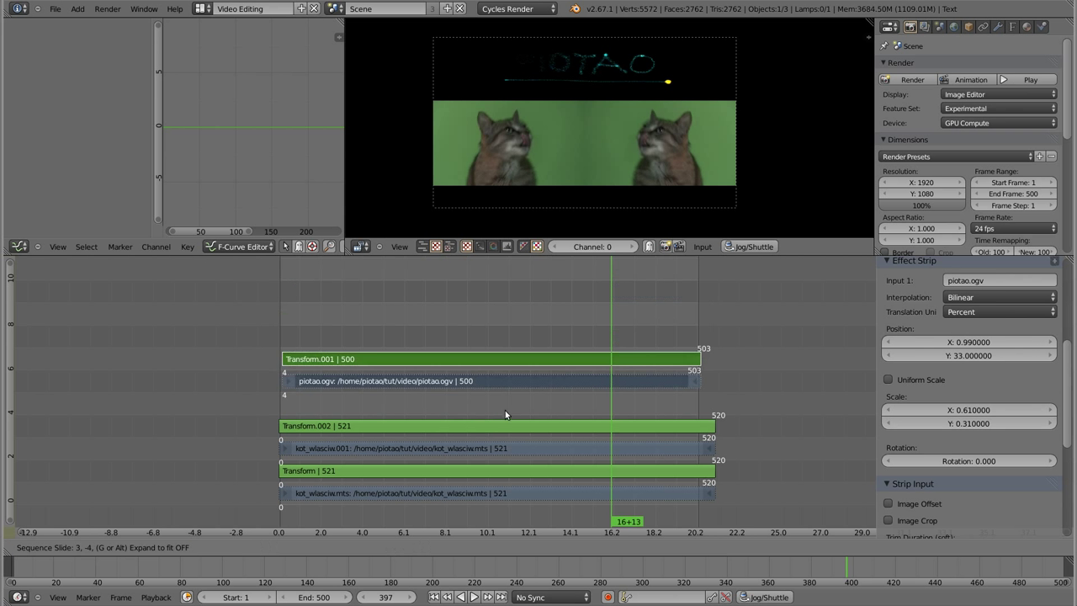
left_click(502, 426)
mouse_move(296, 360)
left_mouse_down()
mouse_move(622, 358)
mouse_move(507, 362)
left_mouse_up()
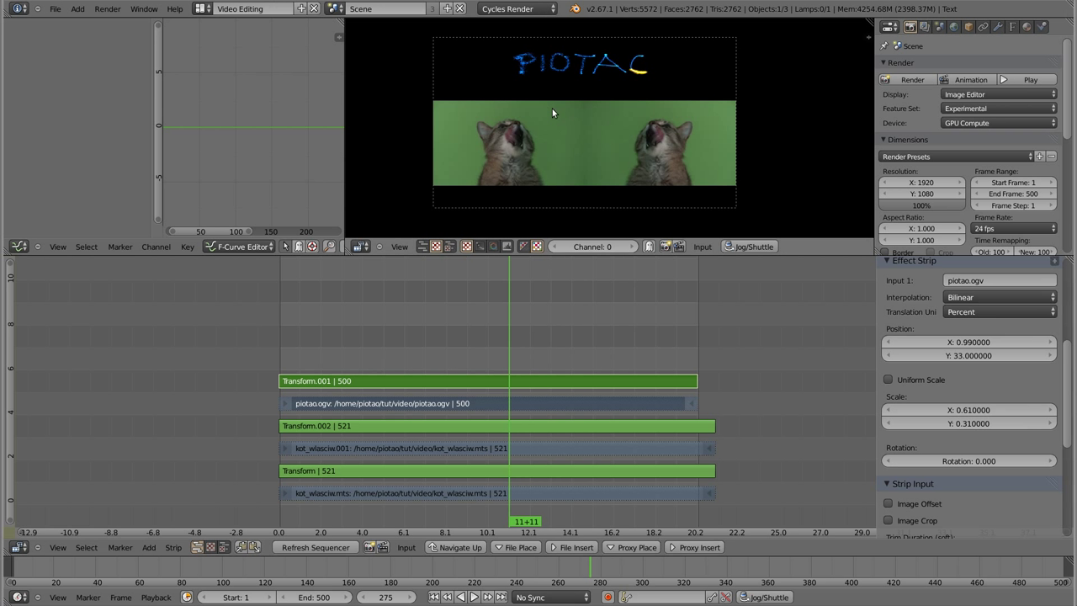
At frame 0, set the Transform.001 title rotation to 180 and insert a keyframe.
left_click_drag(976, 462, 1069, 461)
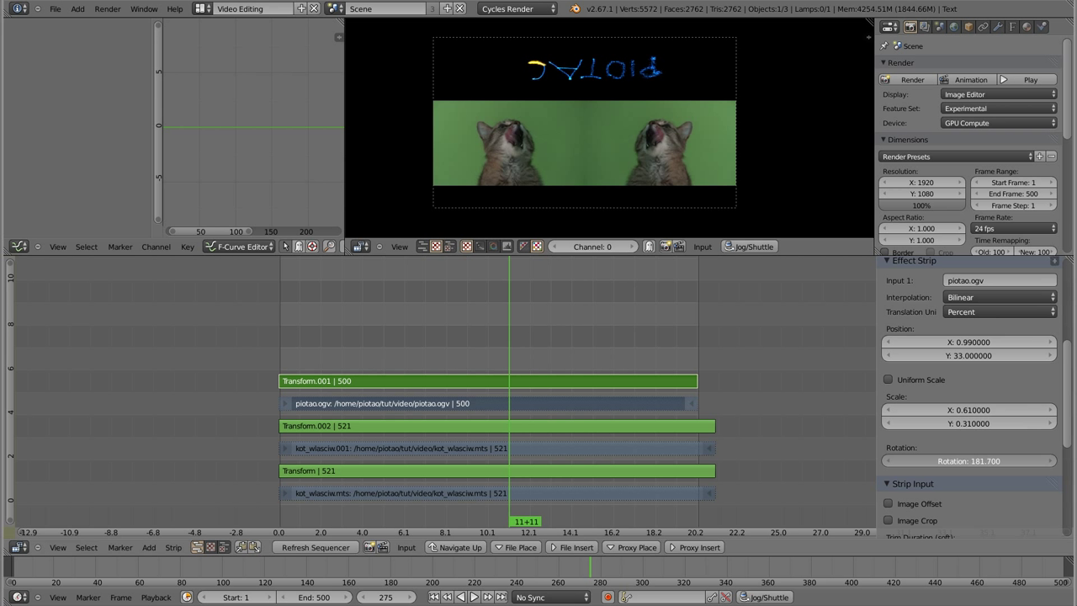
left_click(281, 367)
left_click(279, 366)
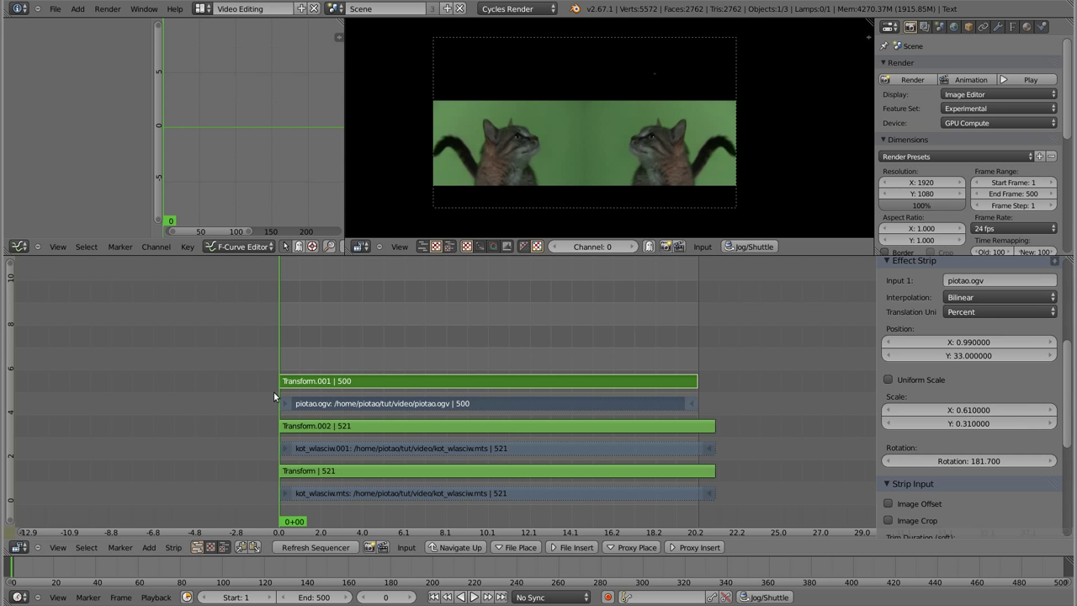
left_click(982, 463)
type("180")
key("Return")
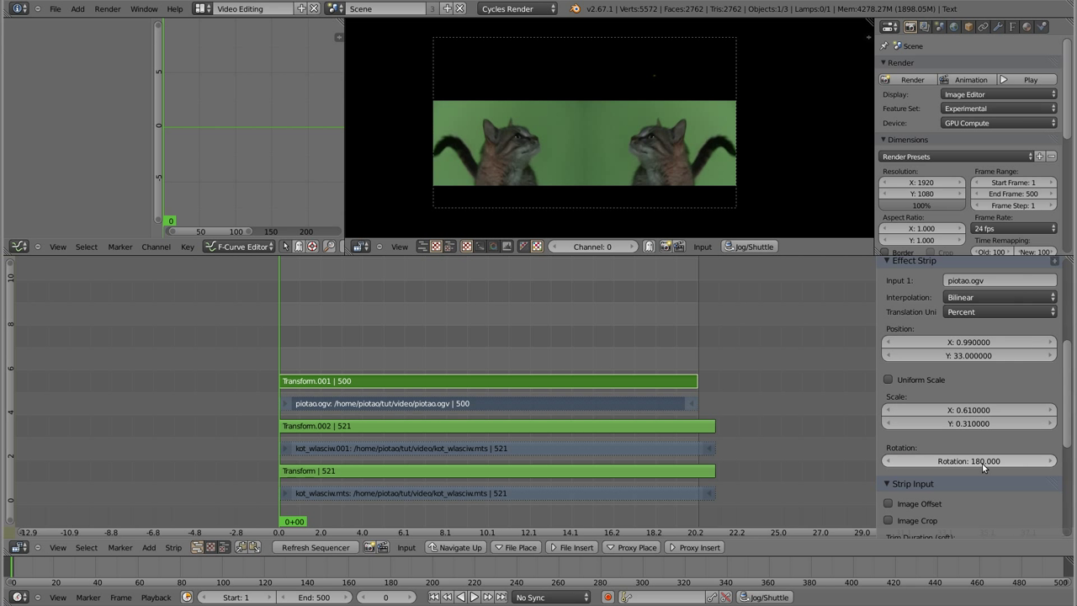
key("i")
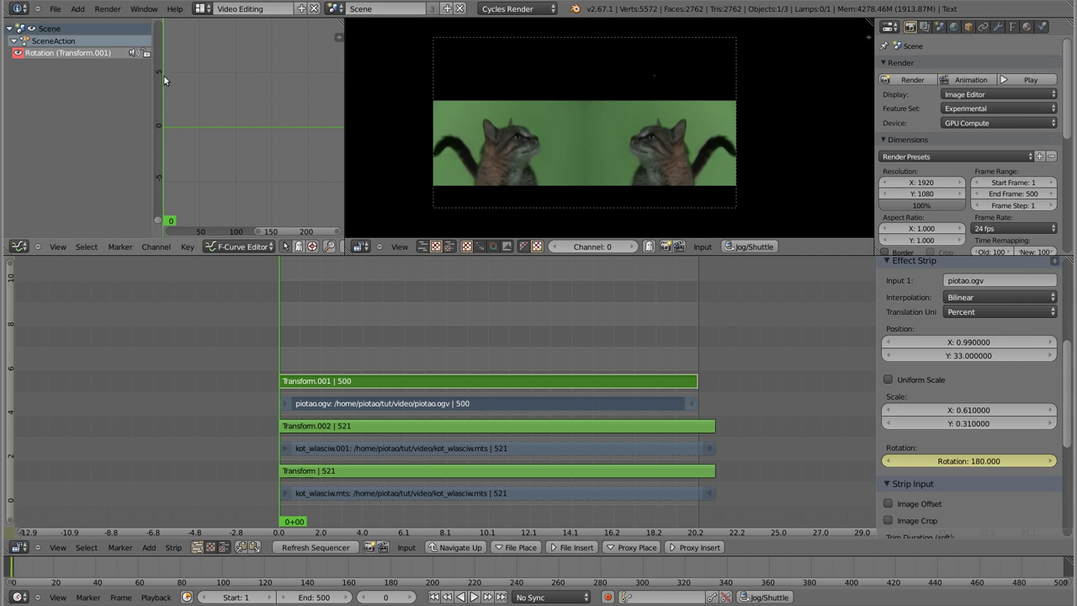
left_click(281, 351)
Keyframe the title rotation at 0 near frame 500, then scrub to check the spin.
left_click_drag(649, 368, 696, 368)
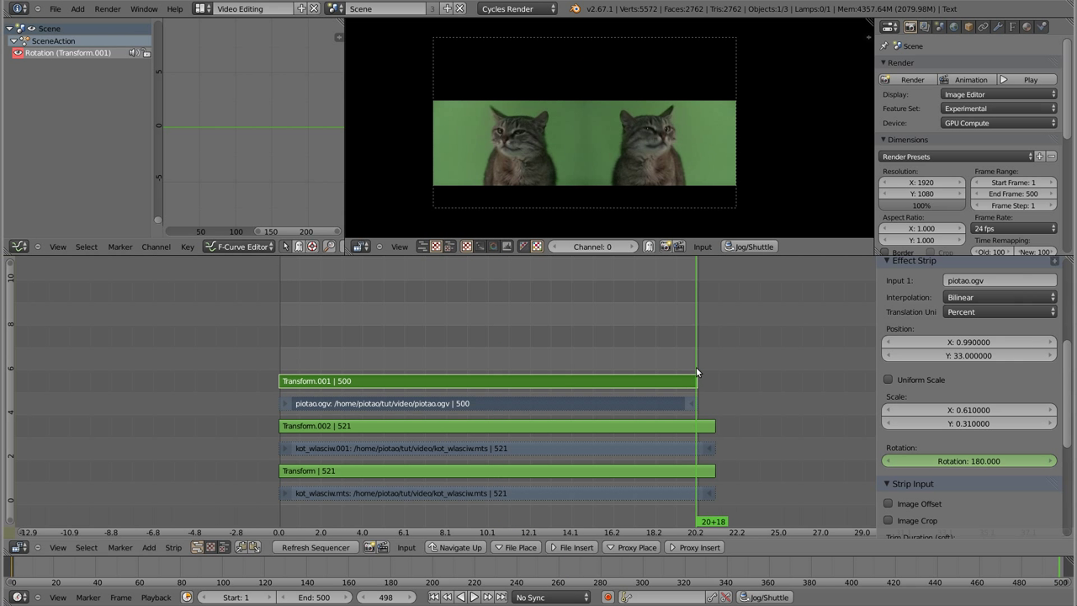
left_click(977, 461)
type("0")
key("Return")
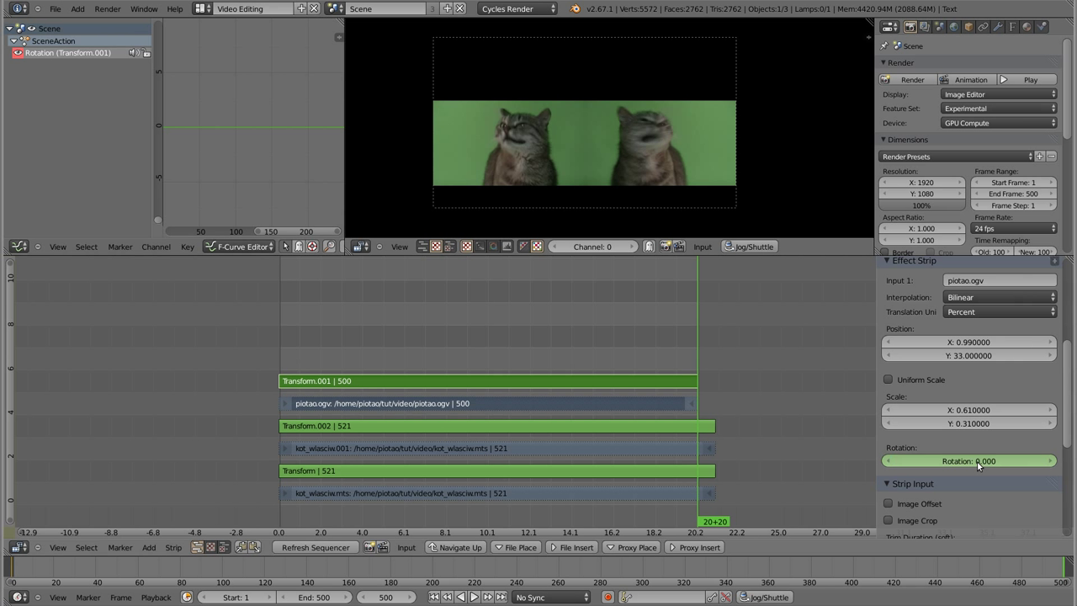
key("i")
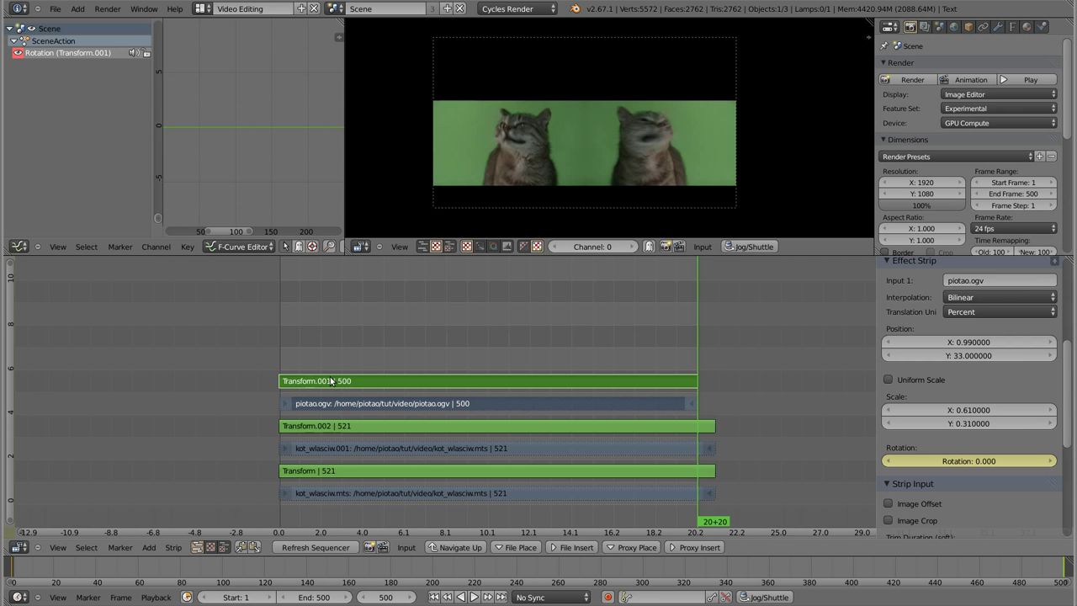
left_click_drag(272, 345, 598, 342)
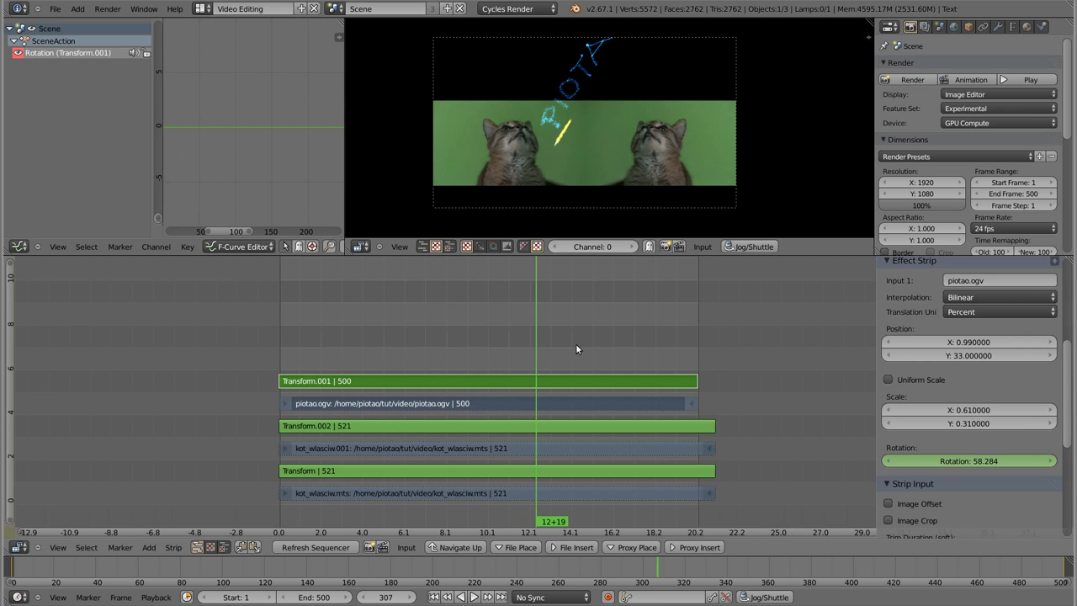
left_click_drag(598, 348, 696, 340)
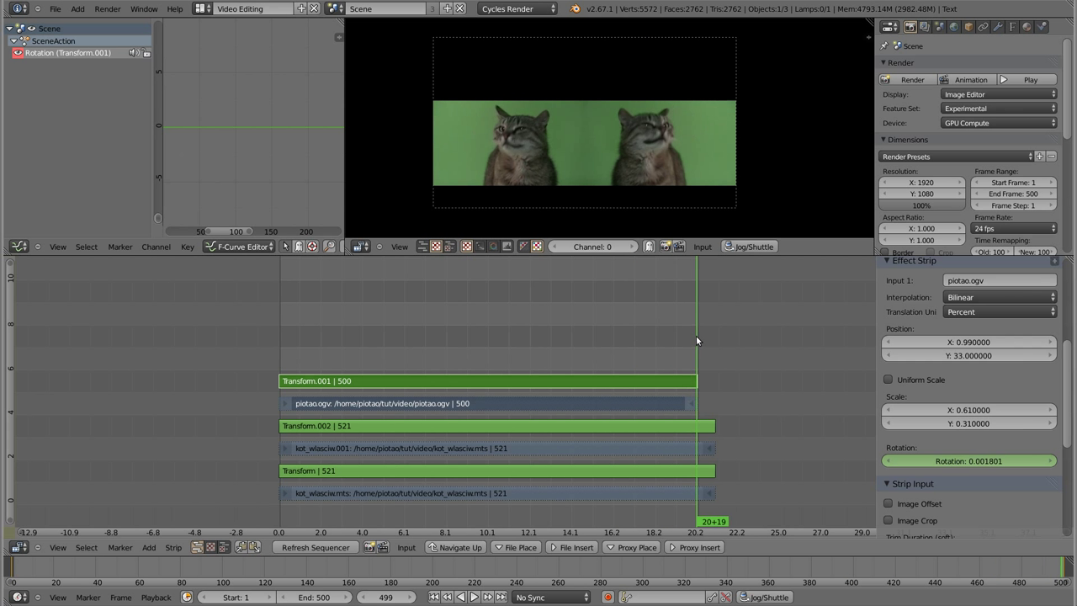